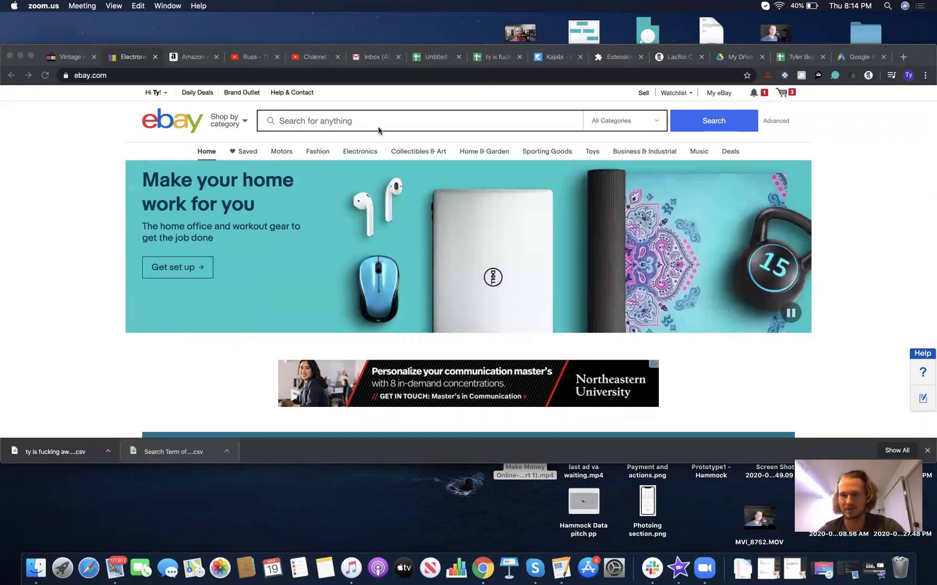
Open the LacROI extension's product search and set the search category to Pet Supplies
click(868, 77)
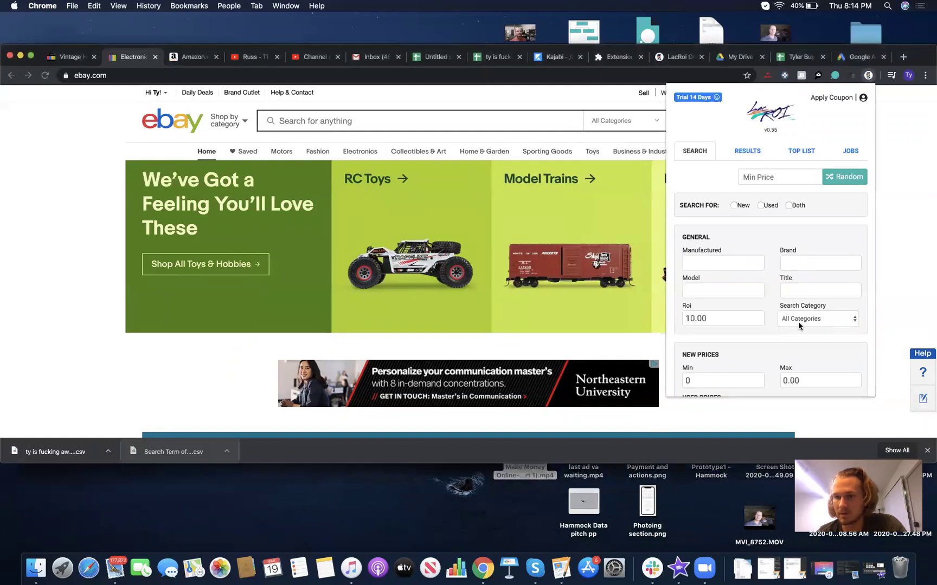
scroll(798, 321, down, 1)
click(803, 292)
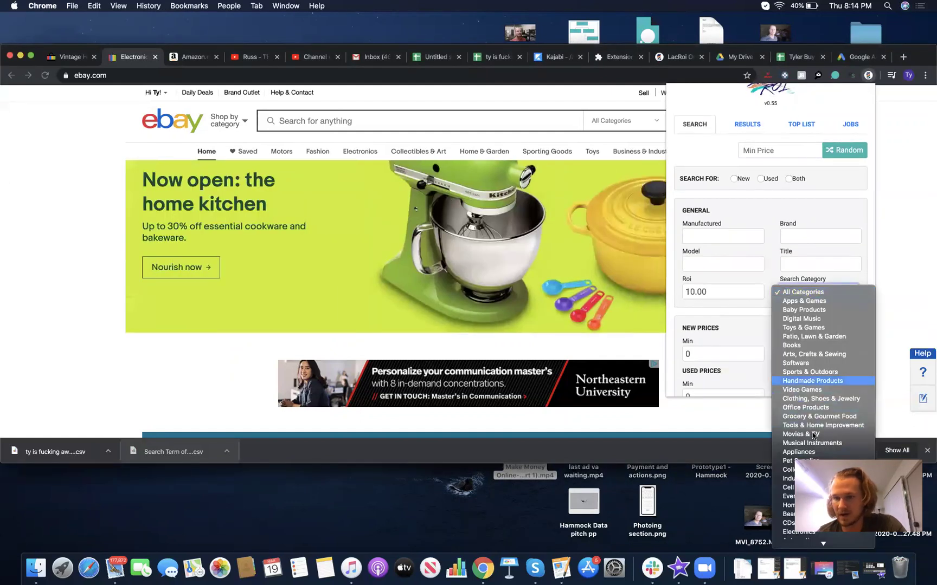
click(823, 458)
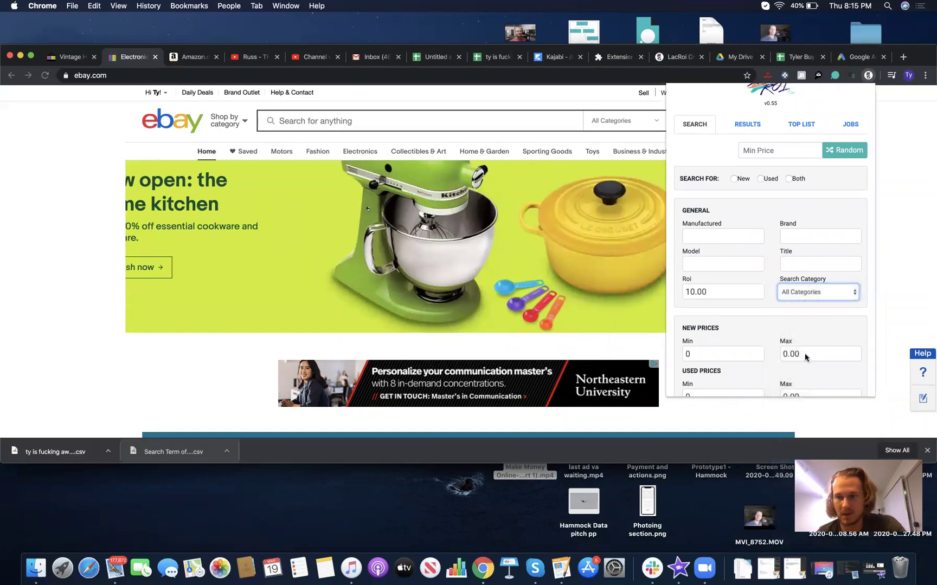
Set the new price range to a minimum of 20 and a maximum of 9999
scroll(761, 333, down, 2)
click(795, 287)
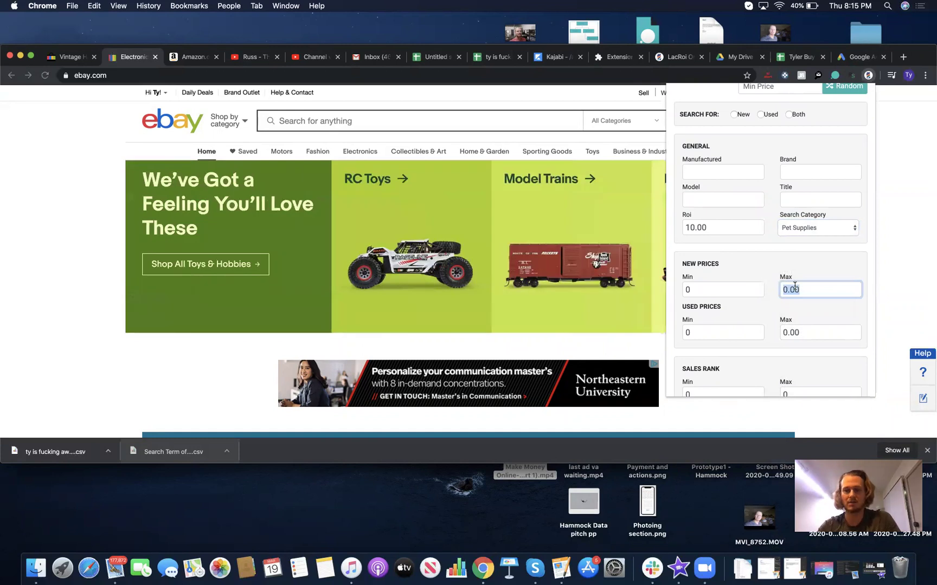
text(9999)
click(732, 288)
text(2)
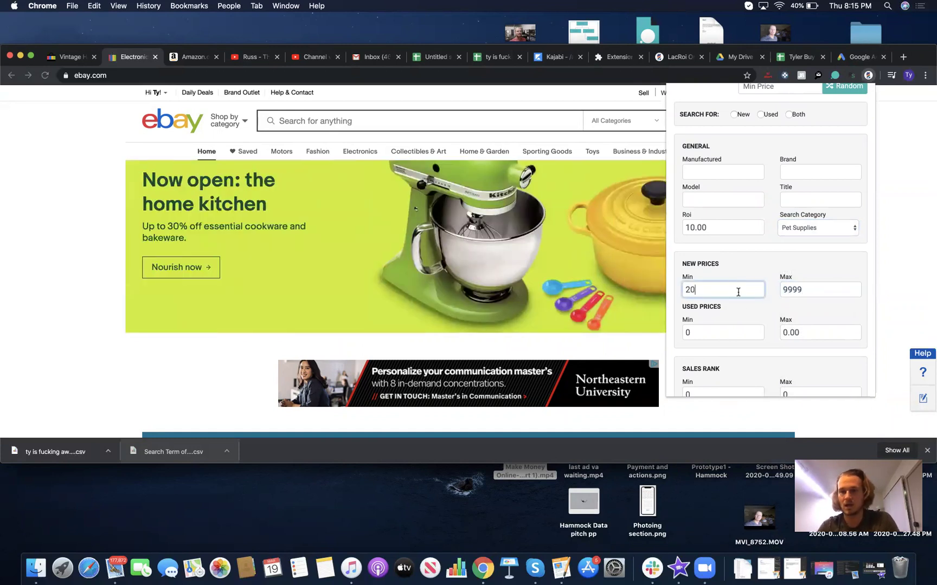
Set the sales rank range to a minimum of 60000 and a maximum of 70000
scroll(761, 314, down, 3)
click(742, 316)
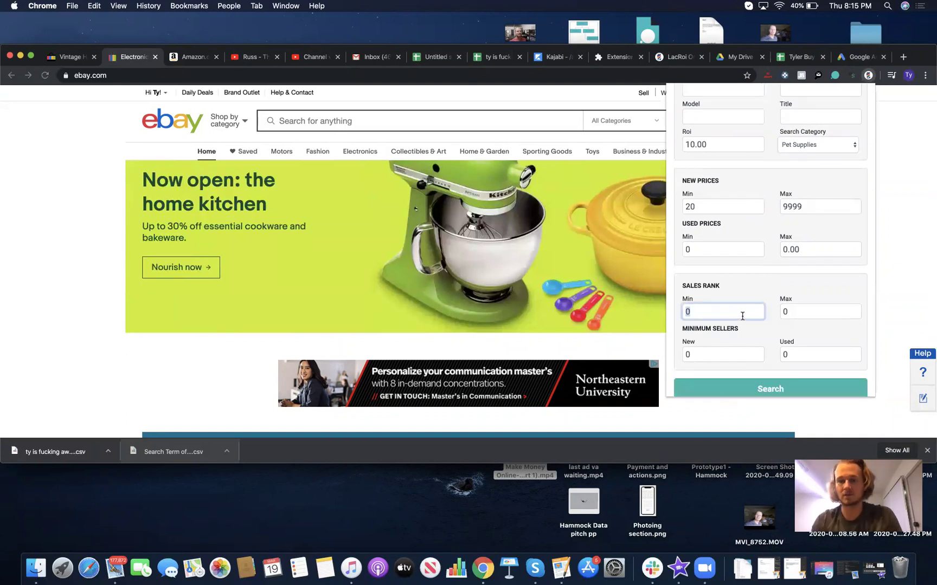
text(1)
click(820, 305)
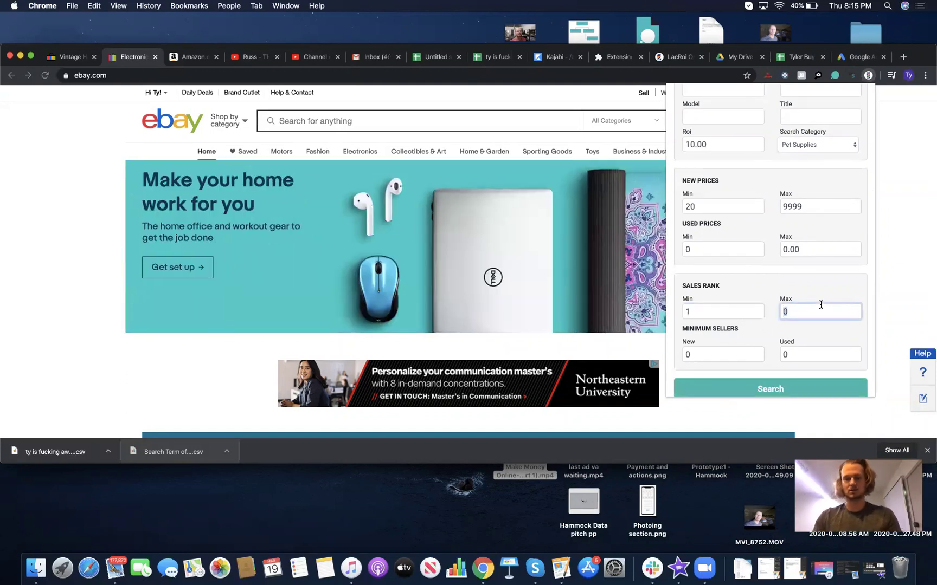
click(749, 313)
key(BackSpace)
text(60000)
click(836, 318)
key(BackSpace)
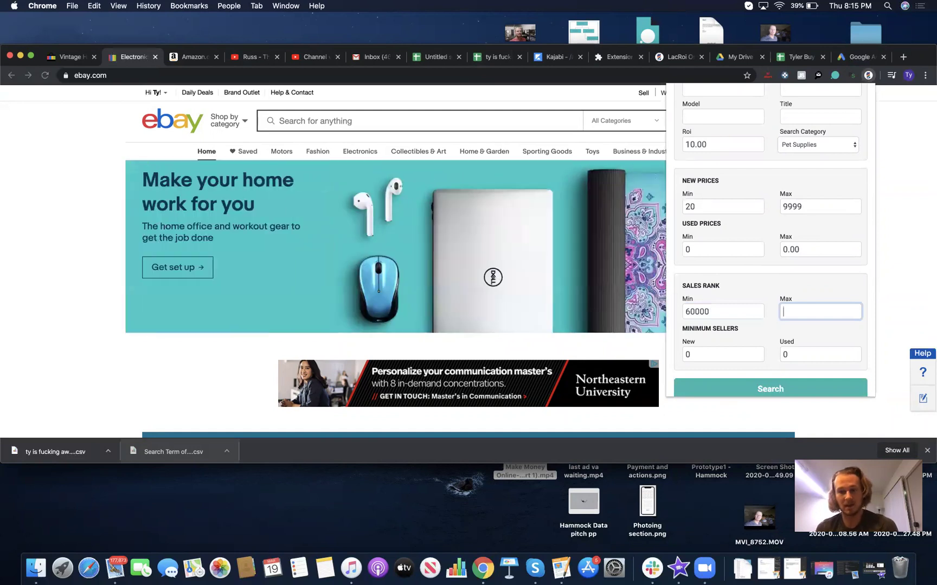
text(70000)
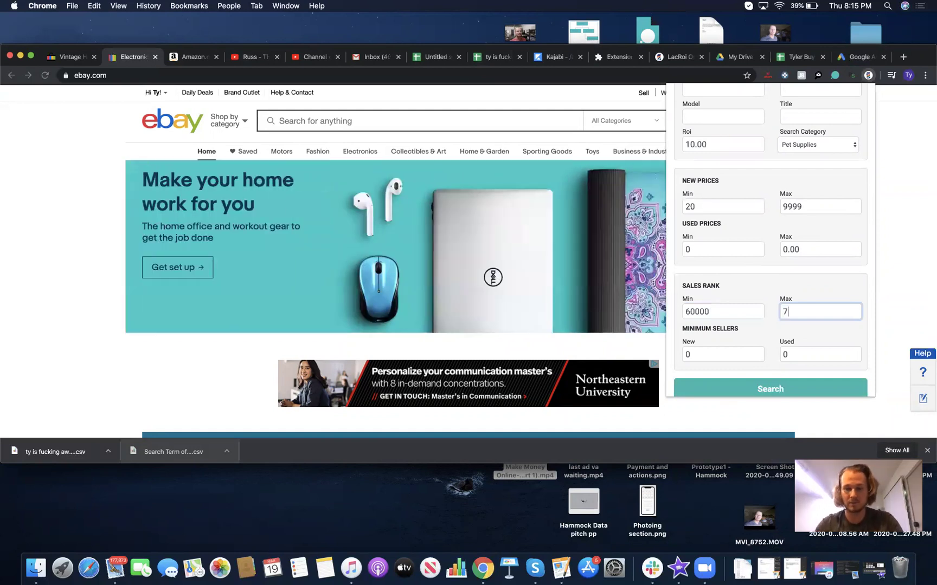
click(794, 286)
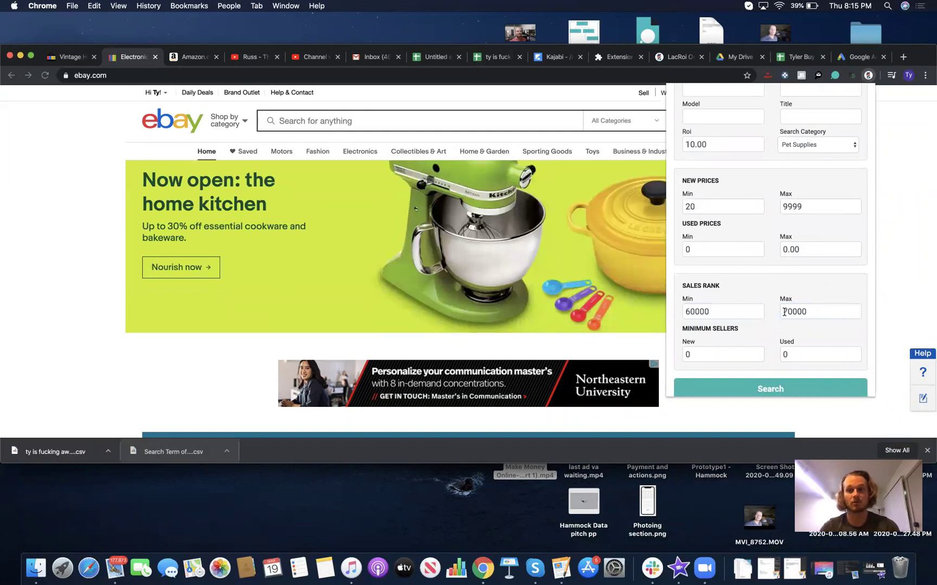
Review the search criteria and run the Pet Supplies product search
click(766, 394)
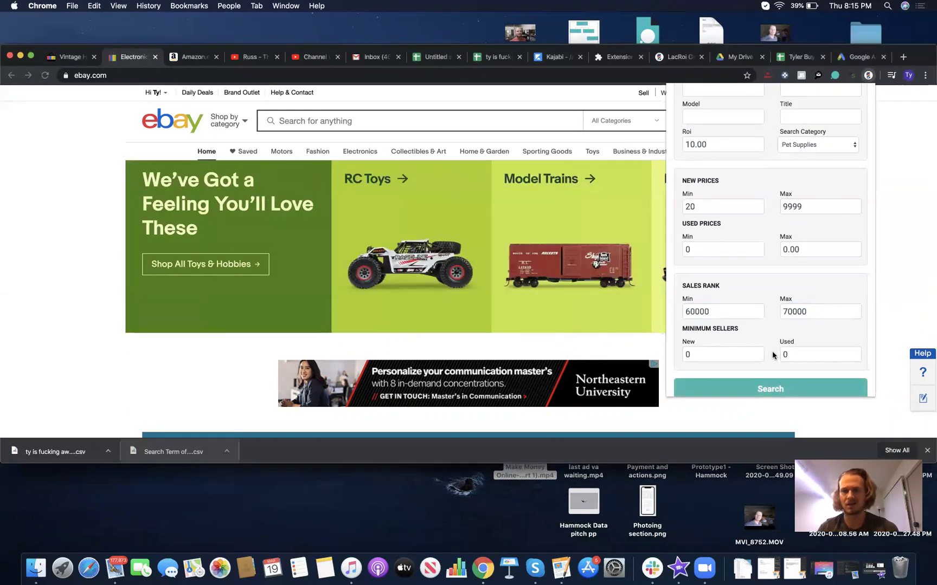
scroll(772, 335, up, 5)
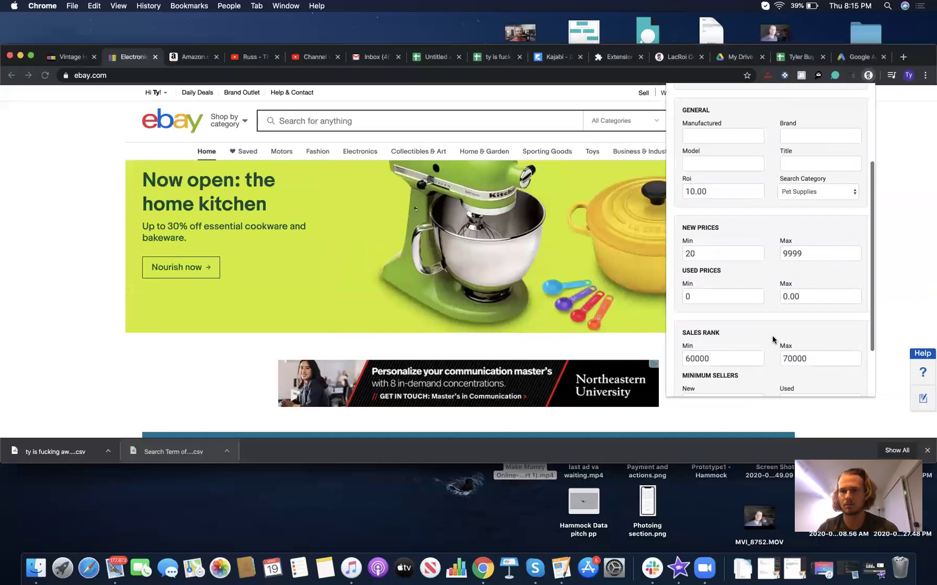
scroll(769, 296, up, 1)
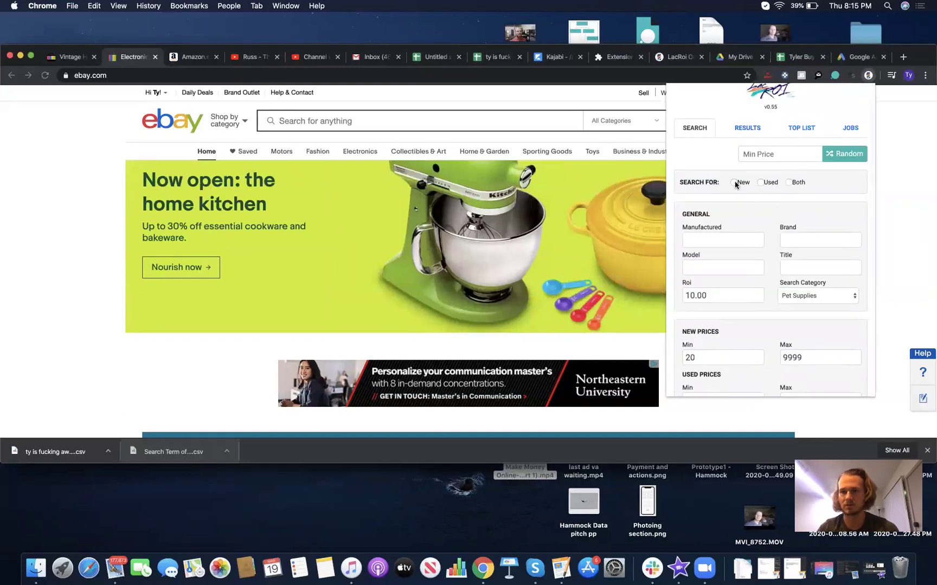
scroll(770, 326, down, 5)
click(779, 369)
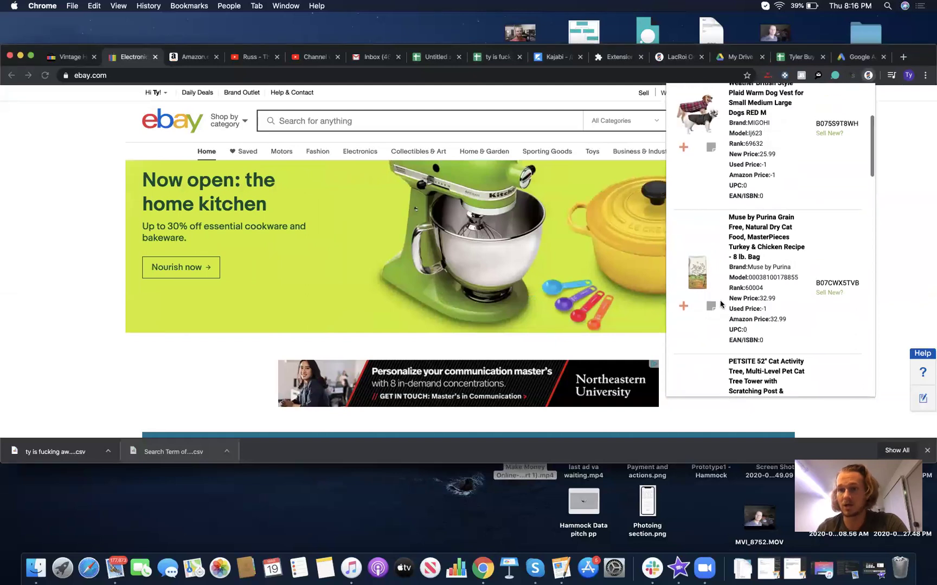
Look up the Zeofill PE-51 Gallon Refill on eBay by its model and check the listings
scroll(764, 197, up, 3)
scroll(764, 196, down, 10)
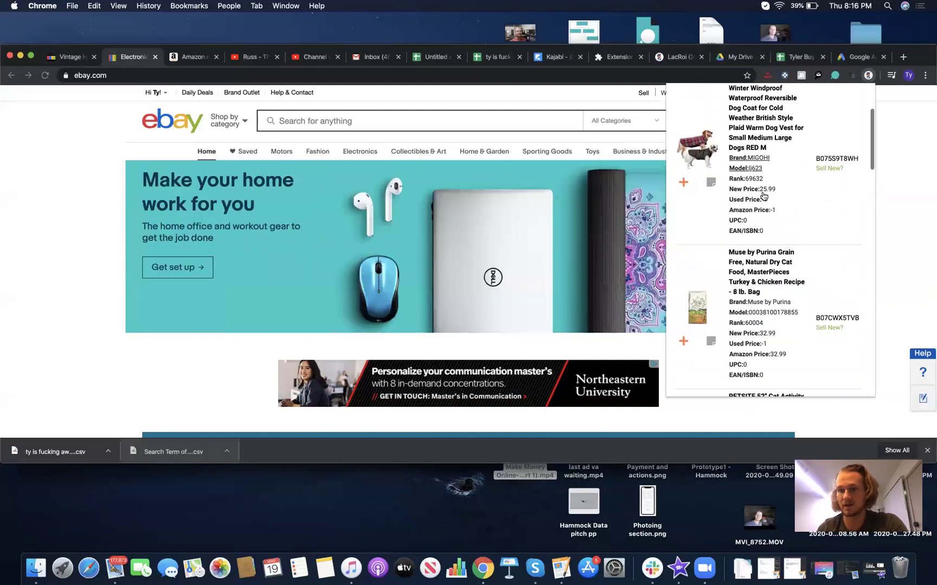
scroll(762, 206, down, 2)
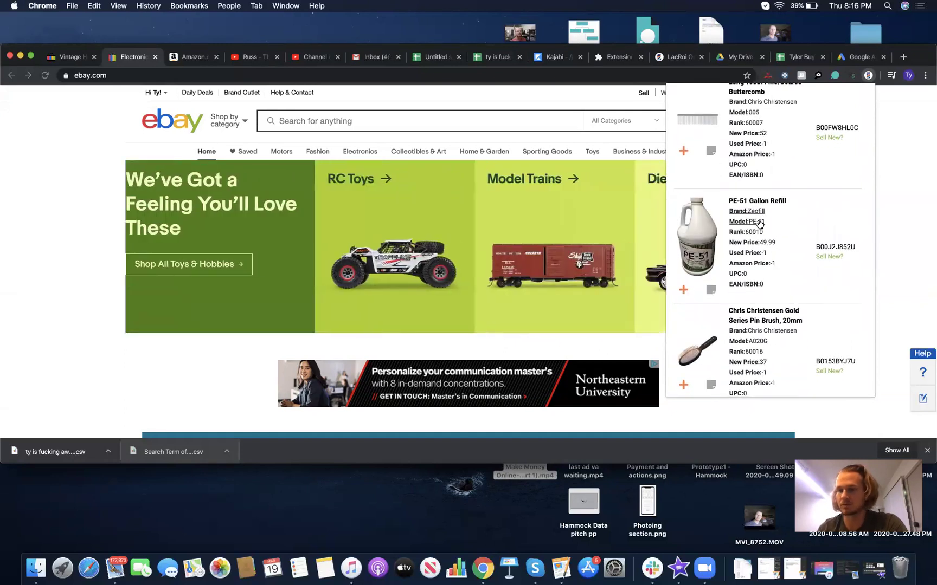
click(759, 222)
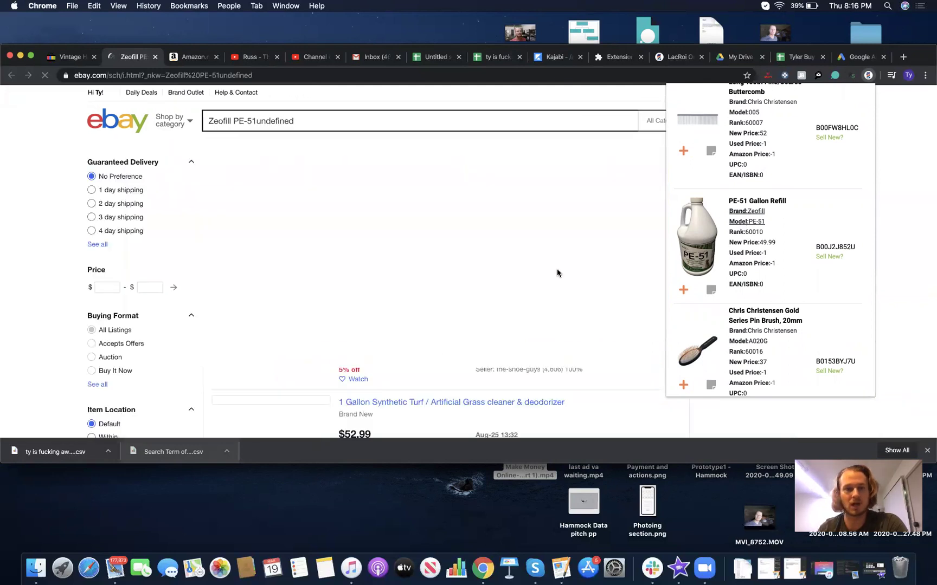
scroll(553, 274, down, 1)
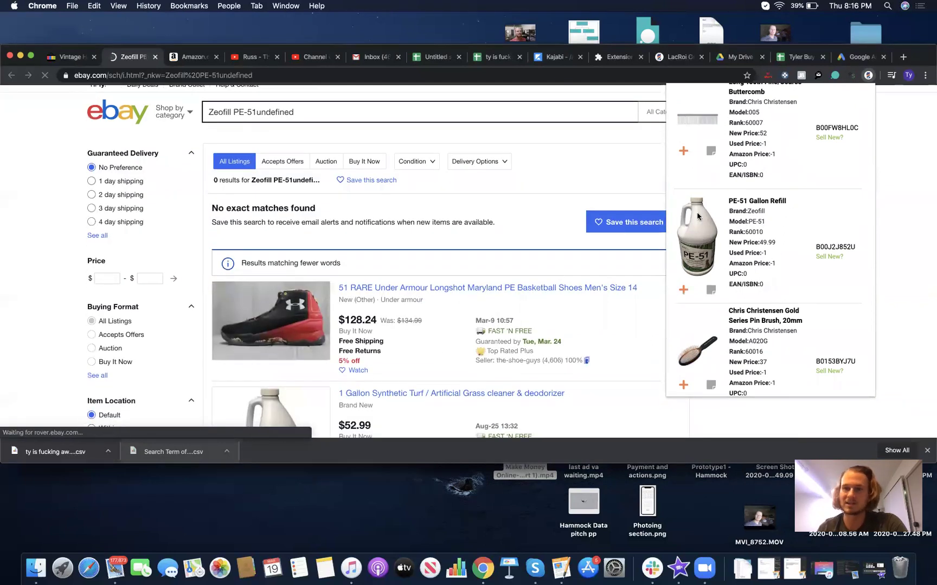
Look up the Chris Christensen Gold Series Pin Brush on eBay by its brand and check the listings
scroll(756, 228, down, 5)
scroll(757, 227, down, 4)
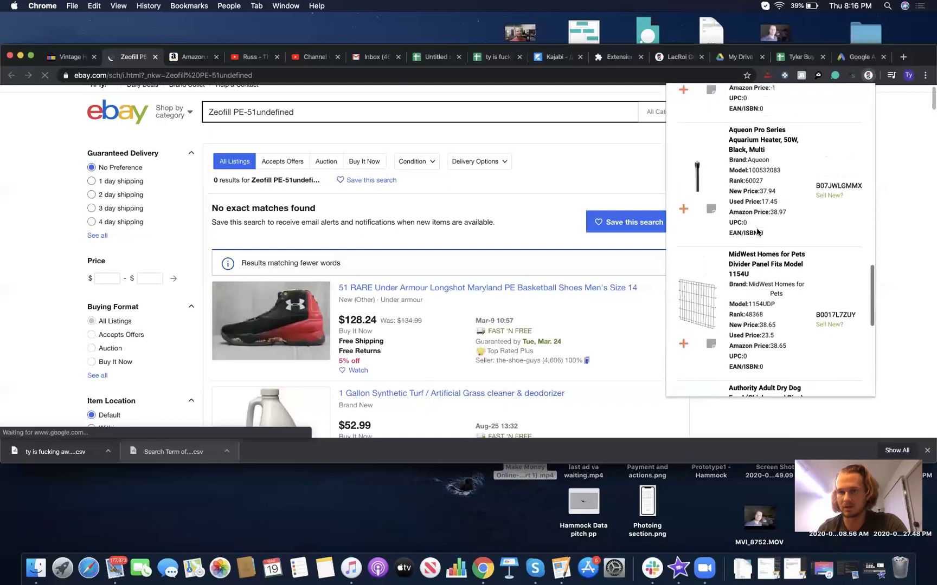
scroll(757, 230, up, 3)
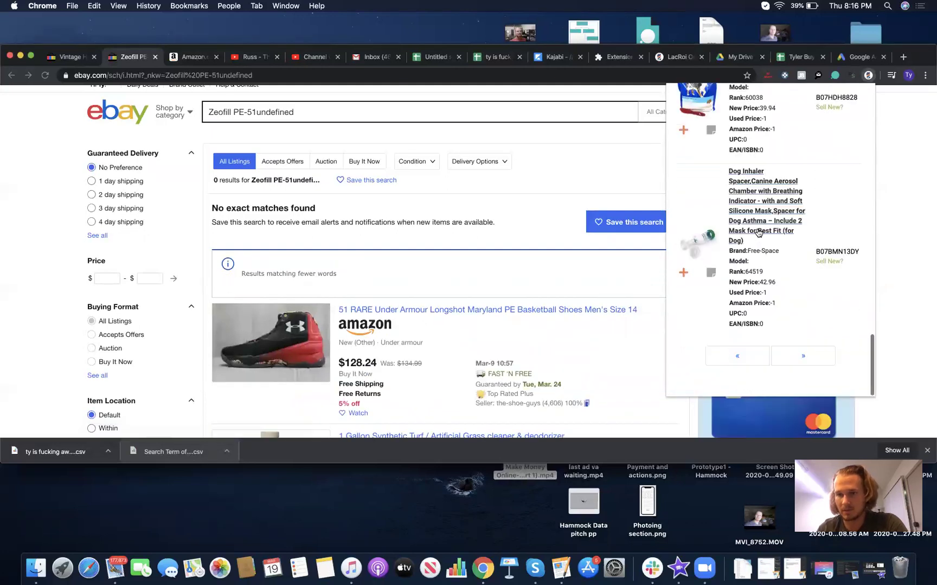
scroll(769, 291, up, 6)
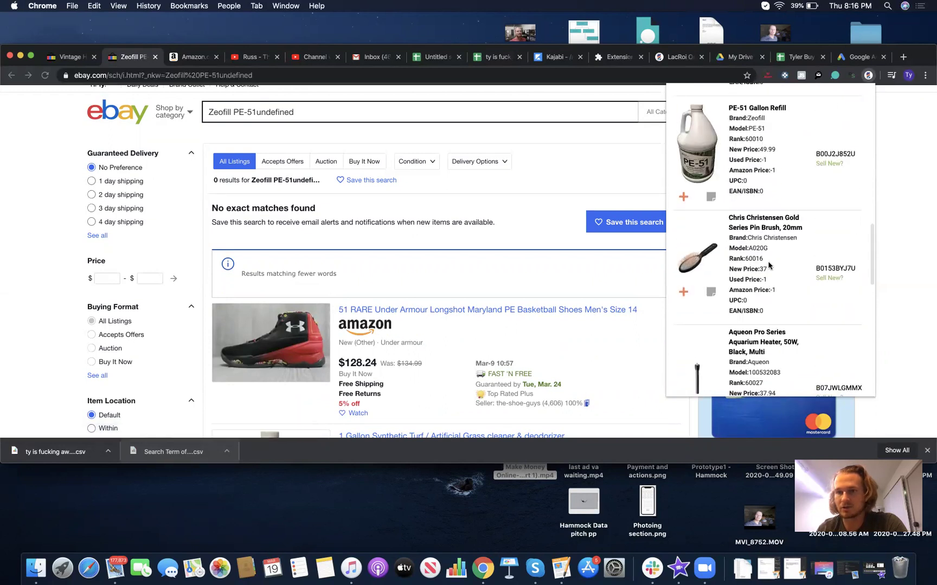
click(764, 239)
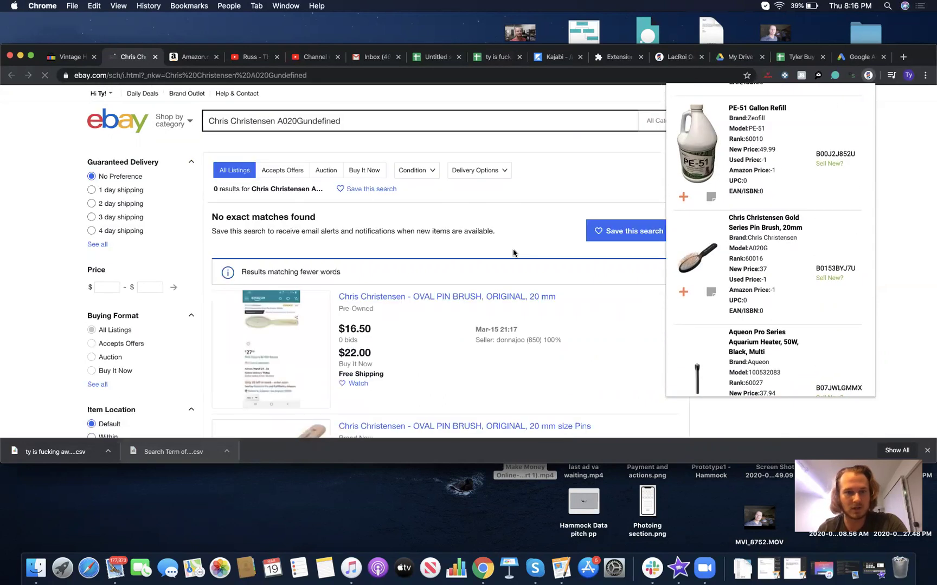
scroll(513, 249, down, 5)
Advance the extension's product results to the next page
scroll(778, 261, down, 5)
click(808, 371)
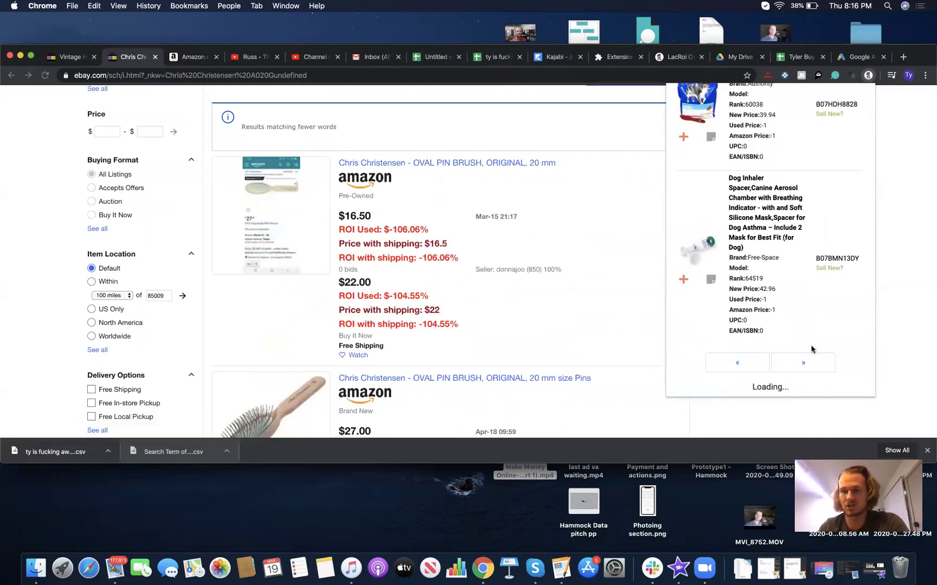
click(804, 363)
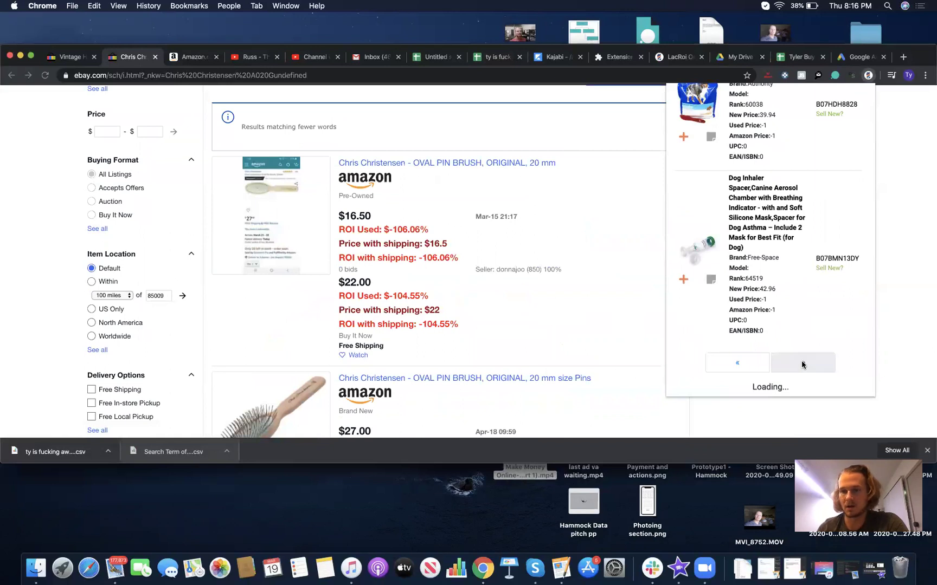
Browse the new page of products and look up the Royal Canin Feline Urinary SO dry food on eBay
scroll(786, 280, up, 3)
scroll(786, 279, down, 3)
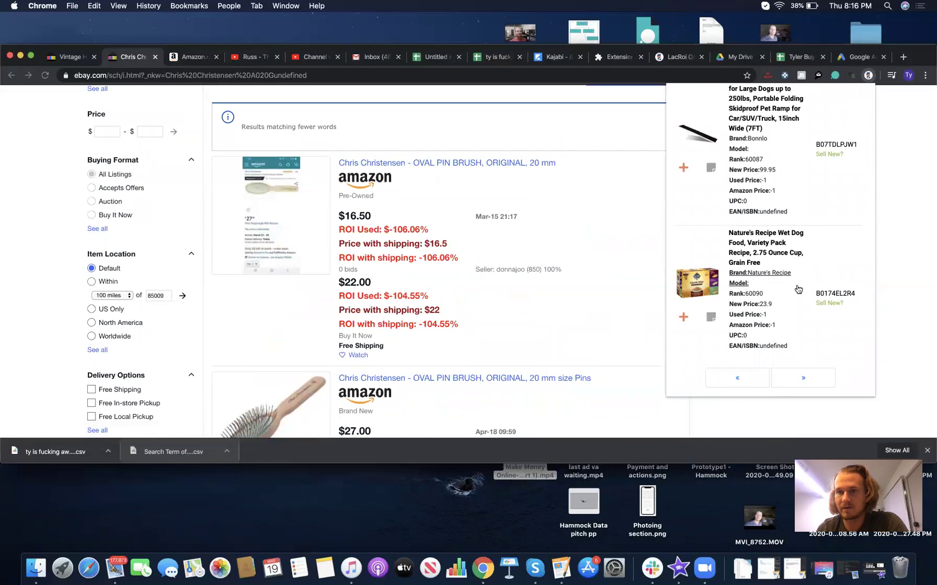
scroll(797, 289, up, 2)
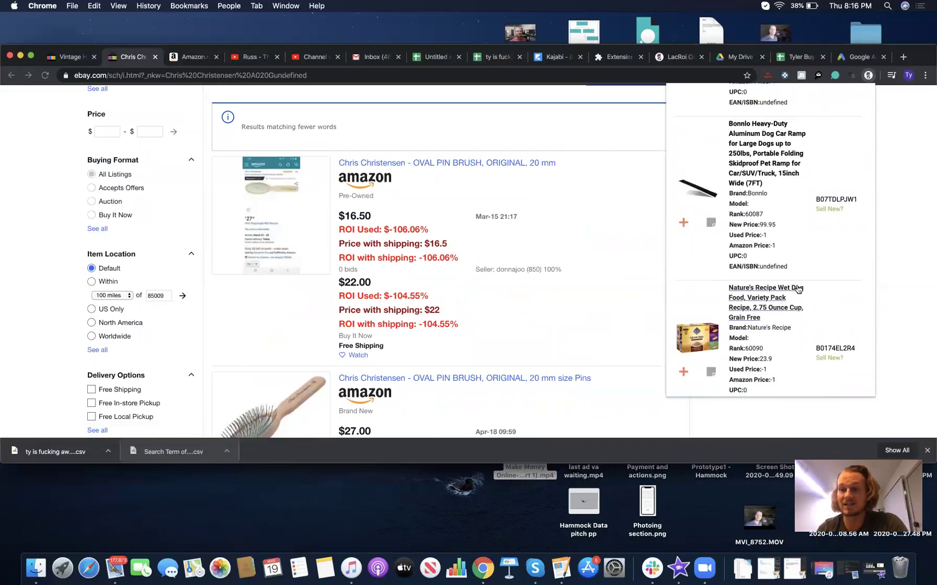
scroll(797, 288, up, 8)
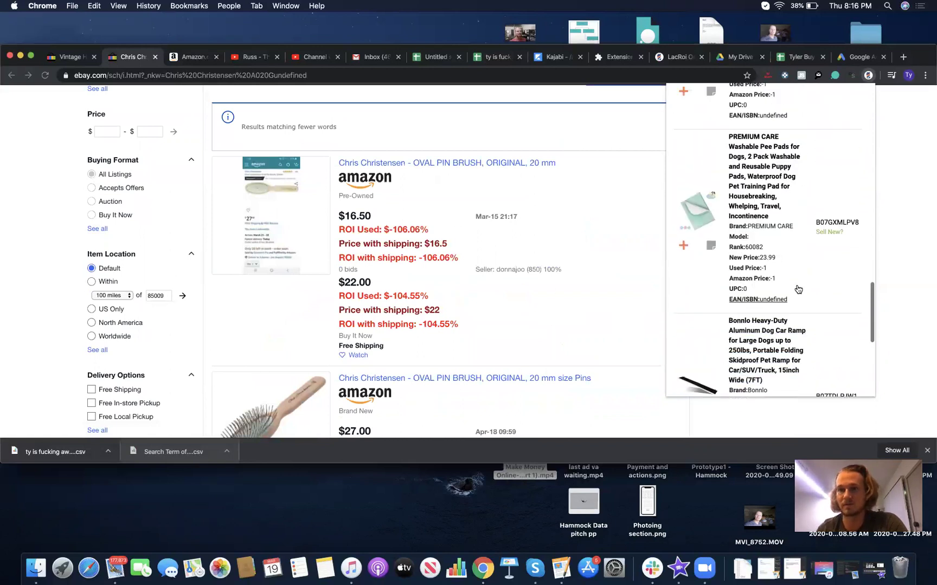
scroll(792, 279, up, 1)
click(774, 266)
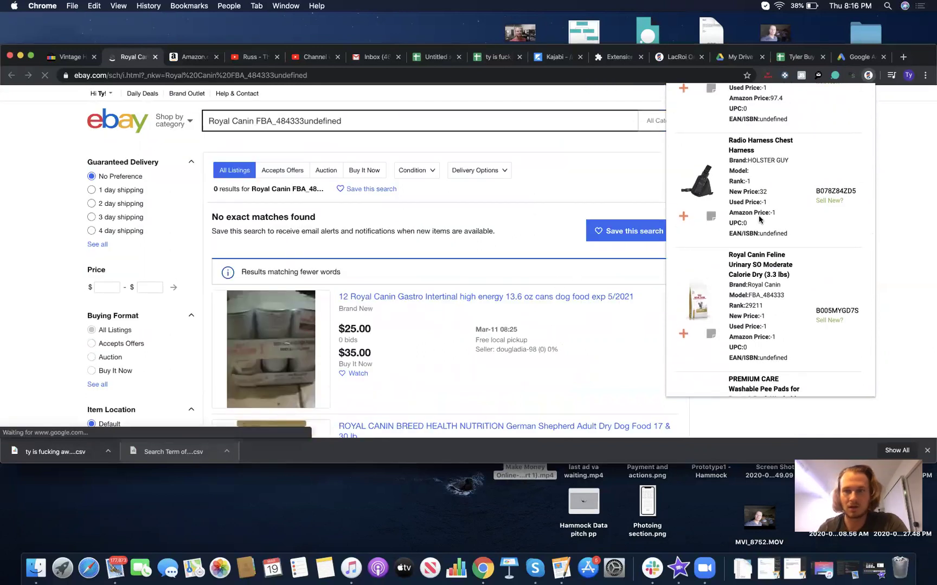
Look up the Boyd Enterprises Marine Vitachem 16-Ounce on eBay by its brand
scroll(758, 219, up, 4)
scroll(759, 219, up, 3)
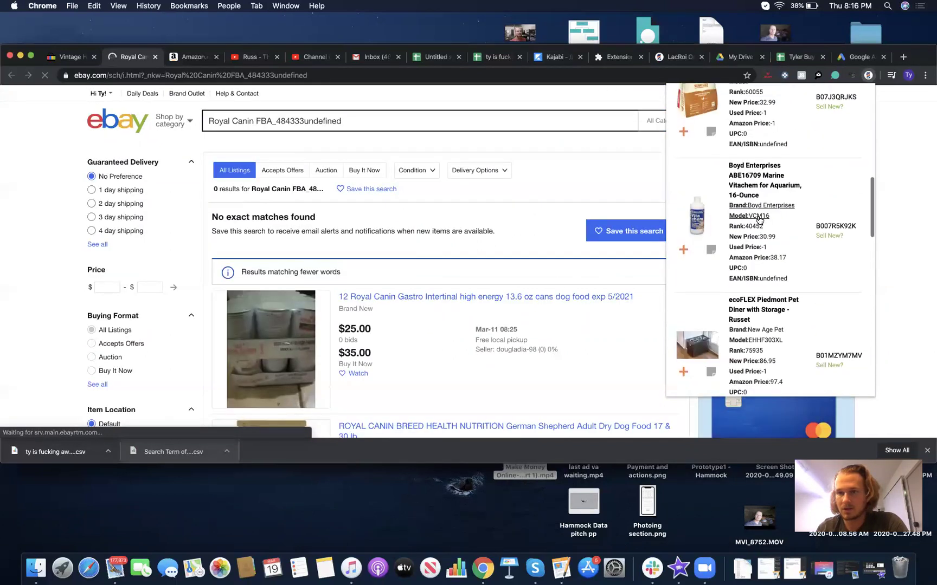
click(768, 207)
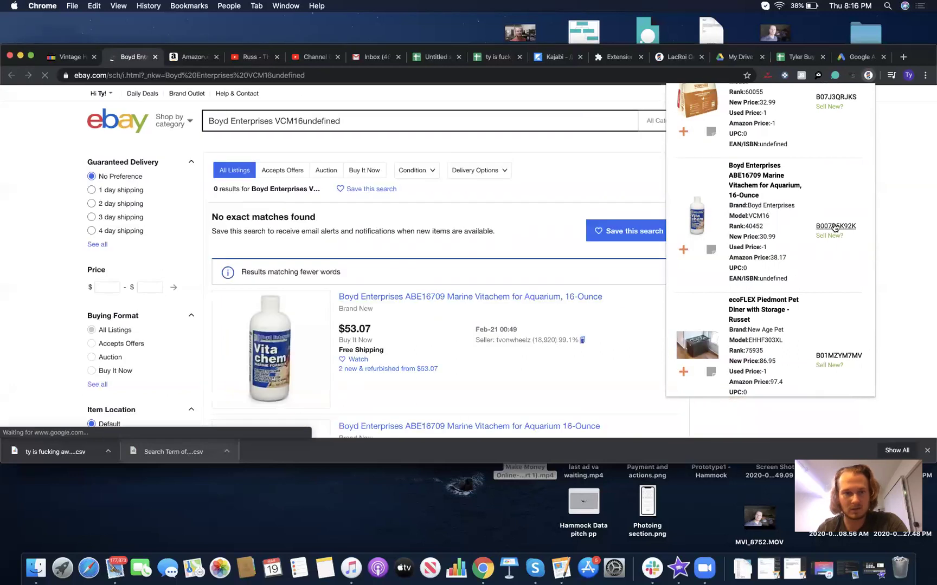
Open the Boyd Enterprises Vitachem's Amazon page and examine the prices, shipping and sellers of its new offers
click(835, 226)
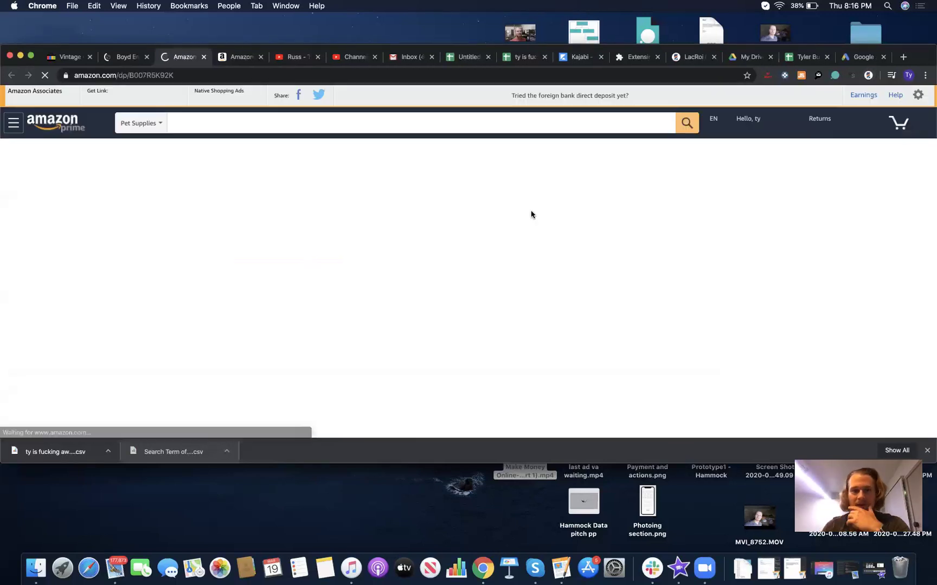
scroll(711, 257, down, 4)
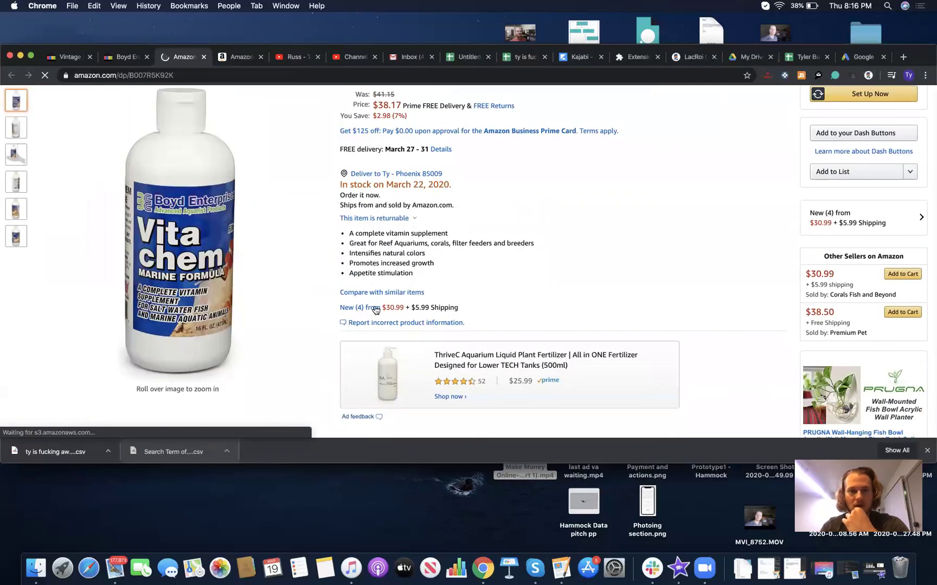
click(378, 308)
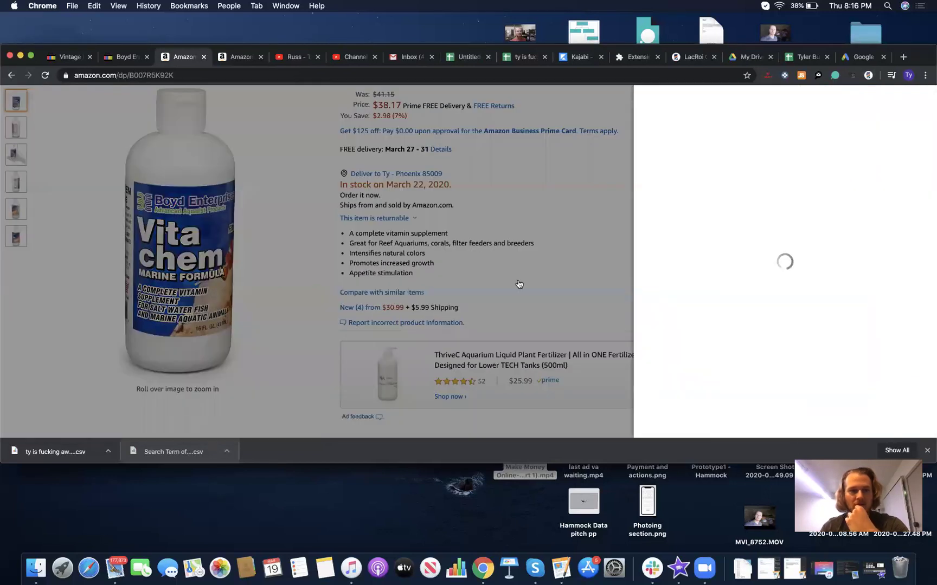
scroll(753, 262, down, 1)
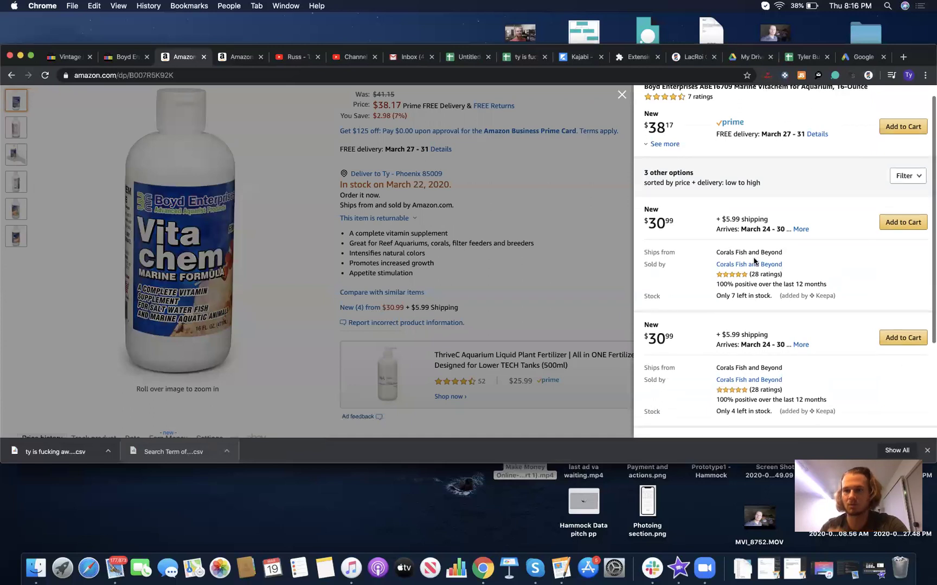
scroll(763, 274, down, 1)
scroll(763, 275, down, 3)
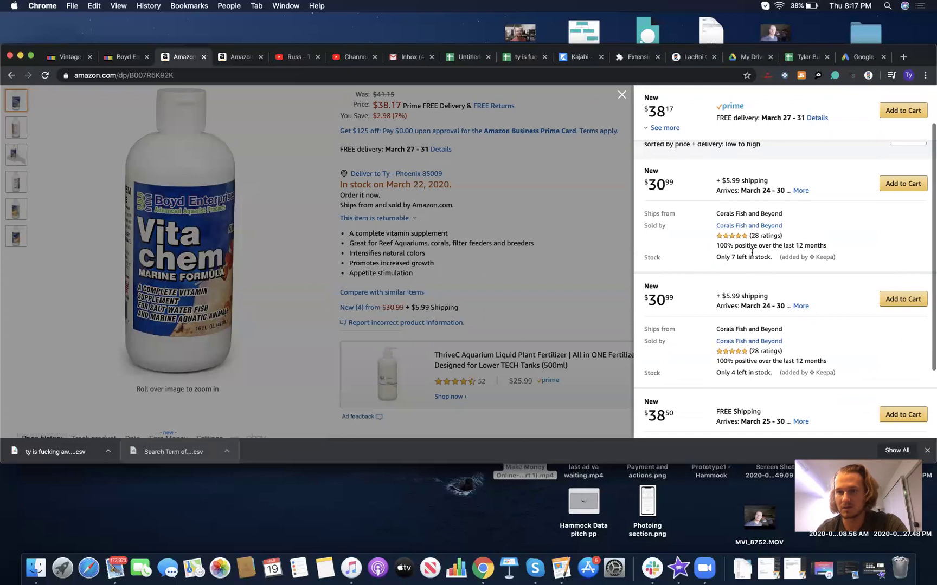
Examine the remaining new offers for the Vitachem and open the Corals Fish and Beyond seller's storefront
scroll(731, 317, down, 4)
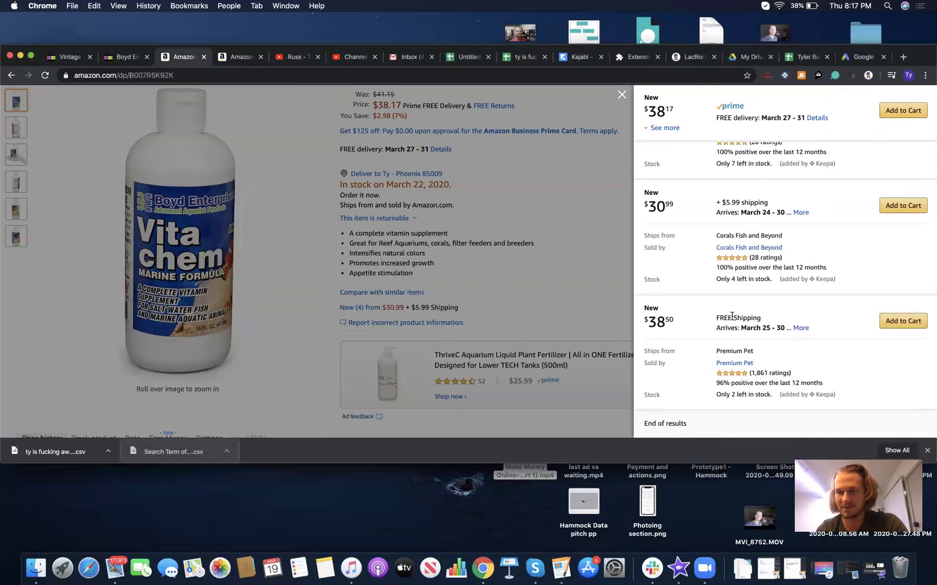
double_click(756, 372)
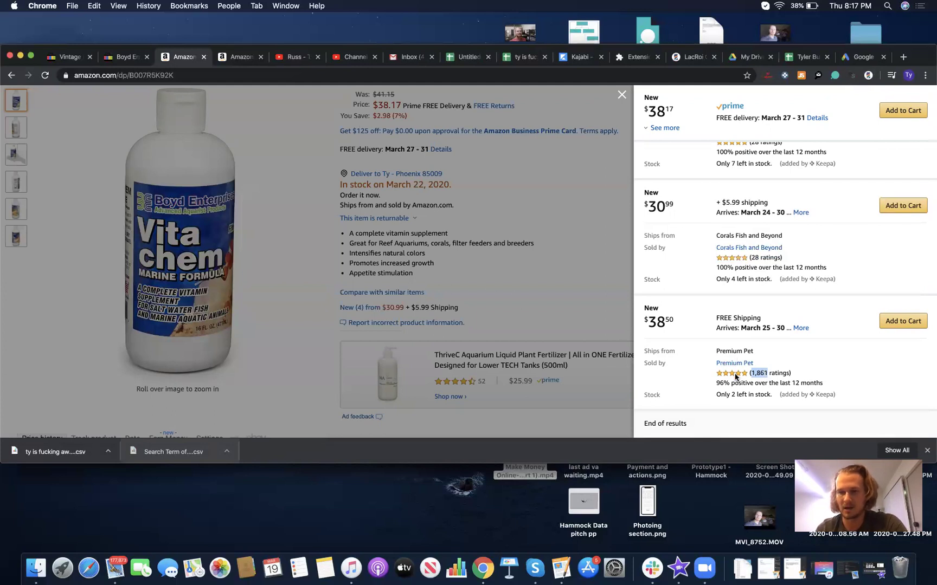
click(747, 248)
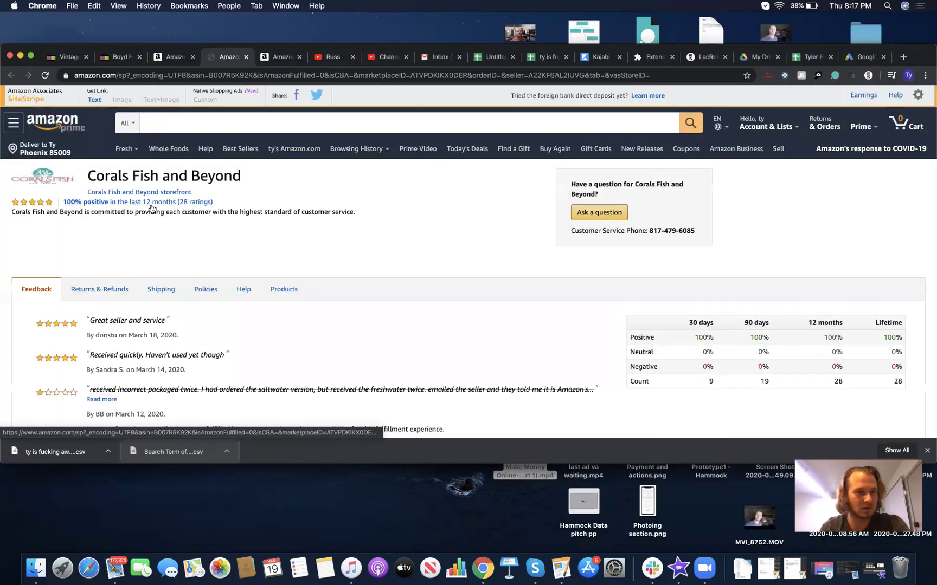
click(159, 193)
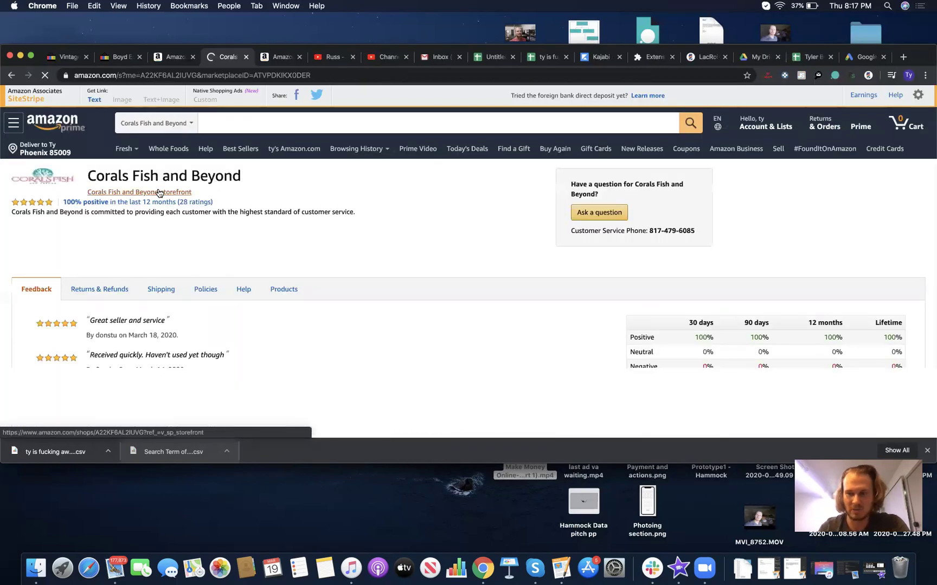
Browse the Corals Fish and Beyond storefront's products, prices and number of result pages
scroll(339, 293, down, 10)
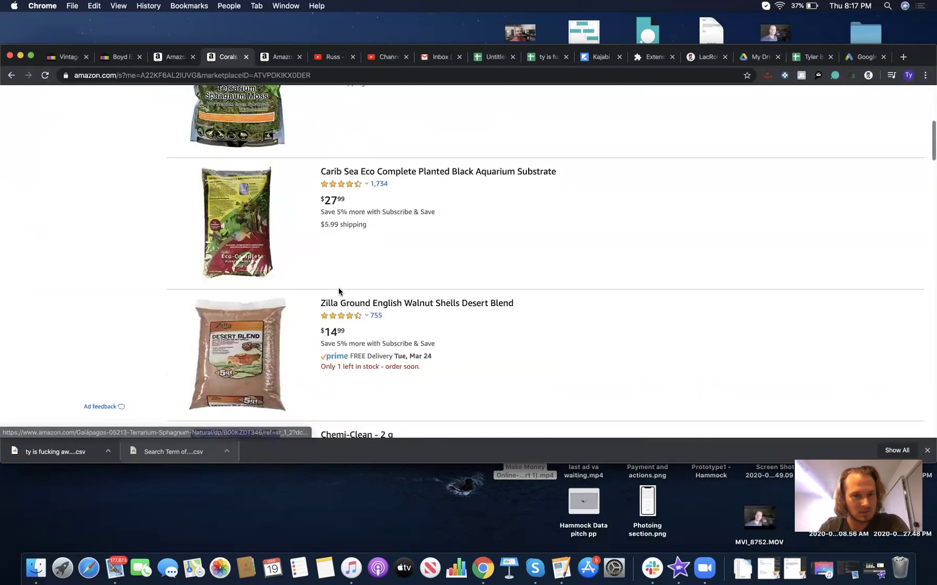
scroll(338, 288, down, 7)
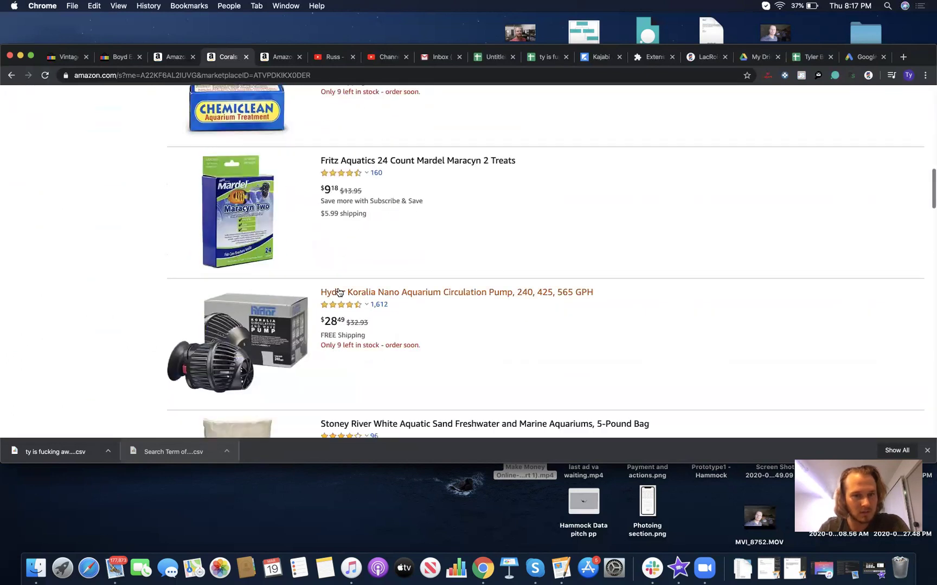
scroll(339, 288, down, 4)
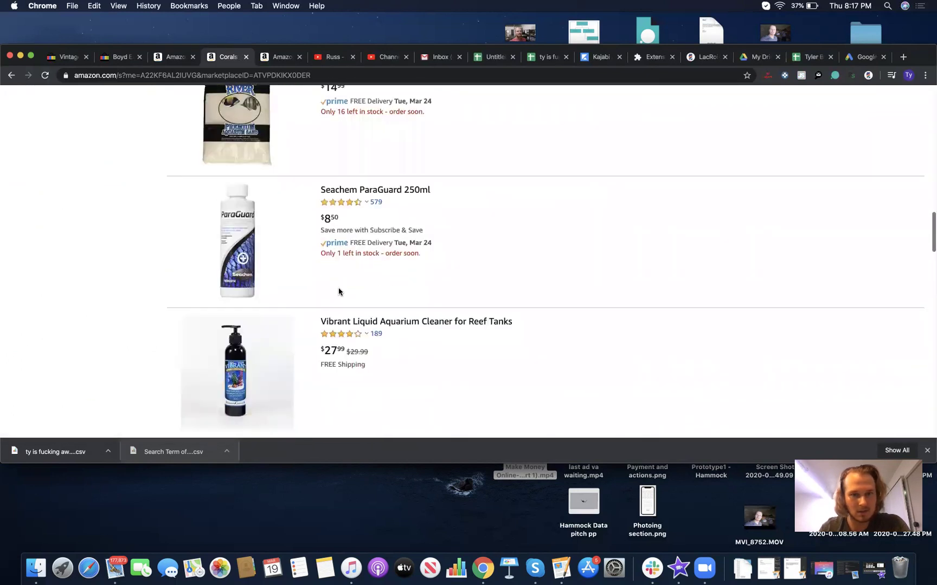
scroll(339, 291, down, 12)
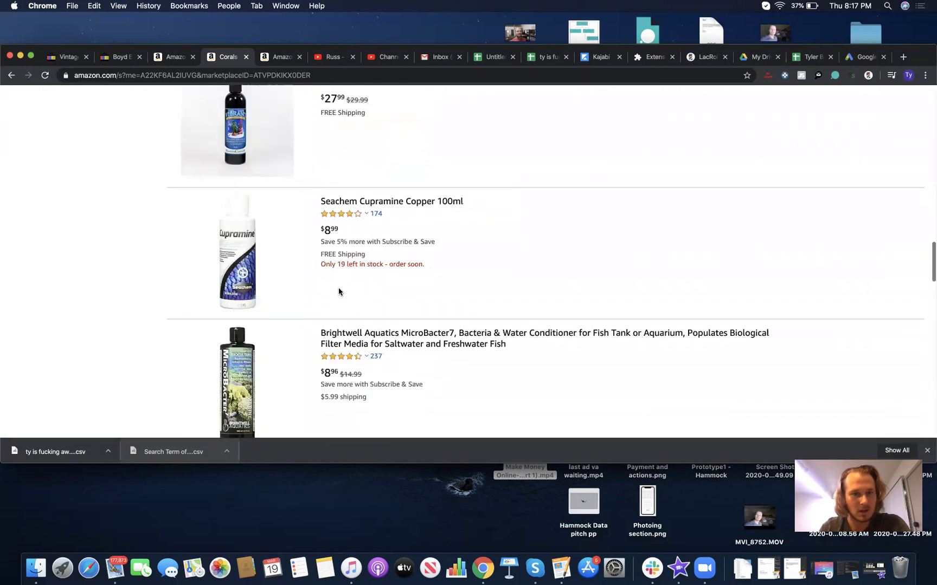
scroll(338, 292, down, 4)
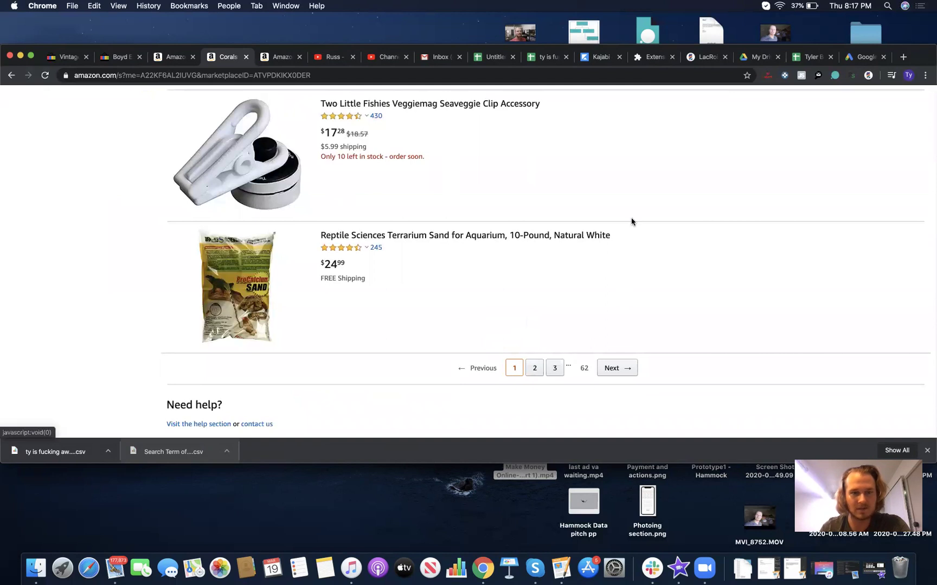
scroll(631, 217, up, 20)
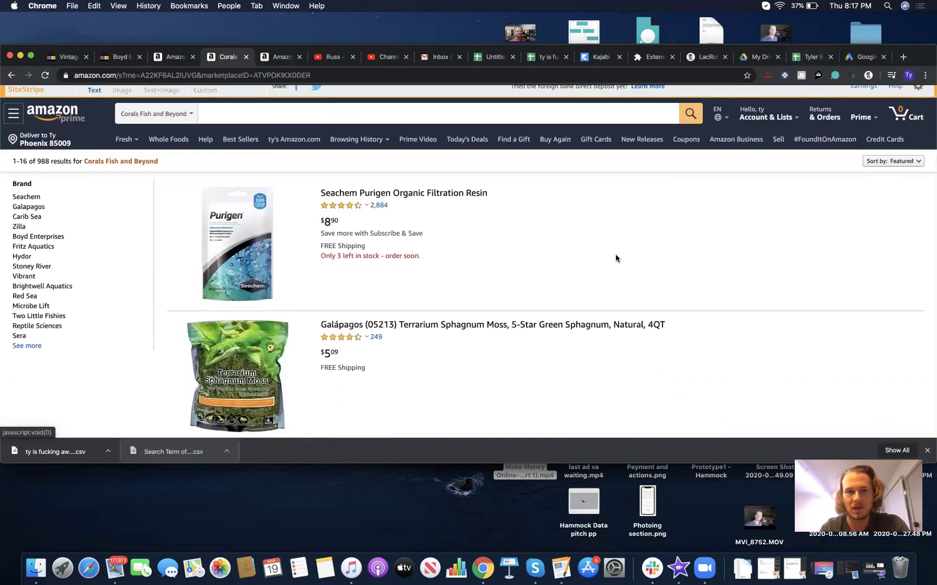
scroll(615, 254, down, 20)
scroll(610, 240, up, 8)
scroll(610, 242, down, 2)
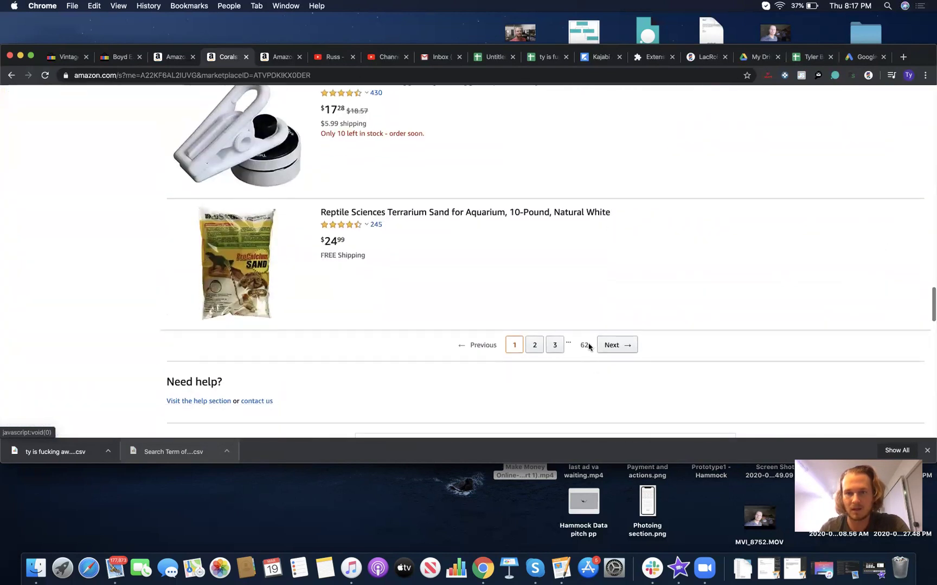
scroll(584, 346, up, 20)
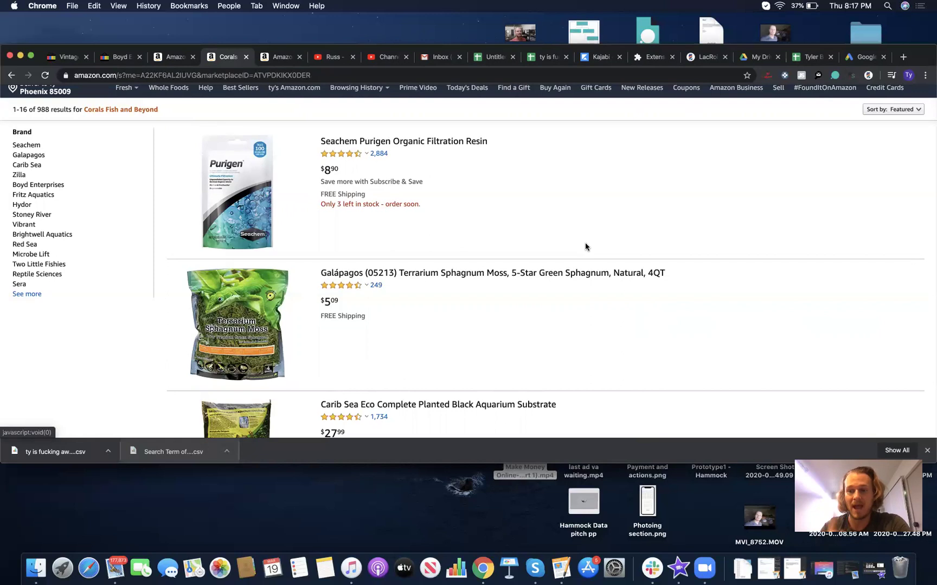
Run JungleScout on the Corals Fish and Beyond storefront and load more results, examining the products' prices and monthly sales
click(800, 75)
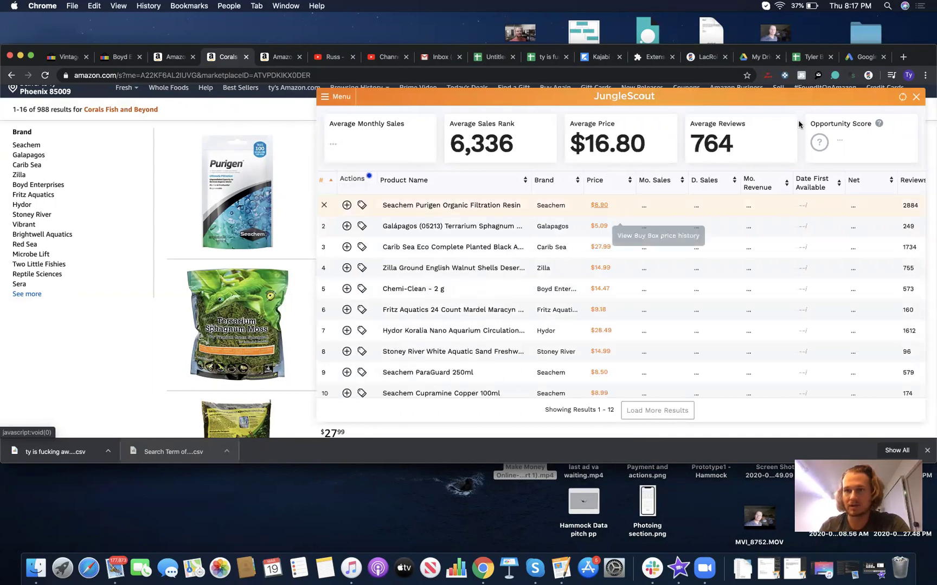
scroll(680, 283, down, 3)
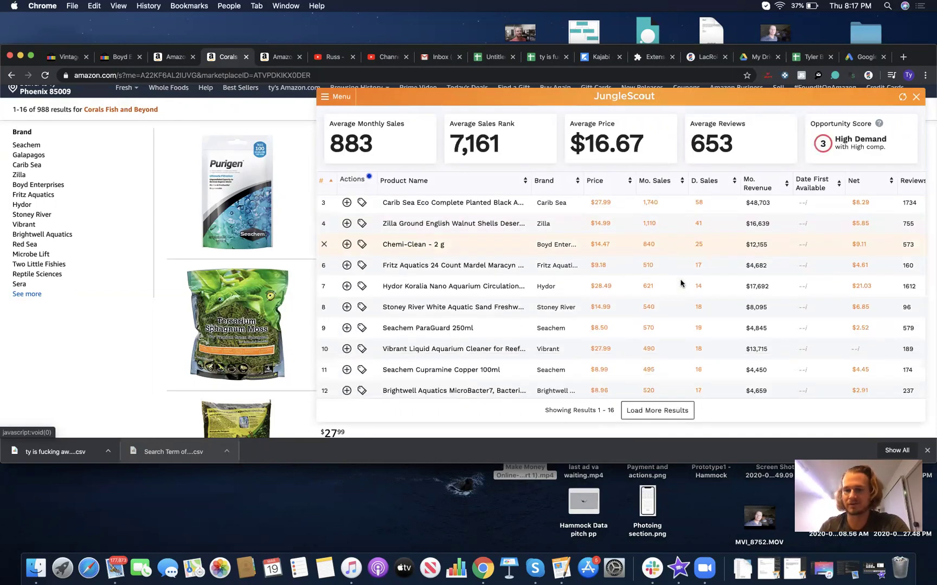
click(656, 410)
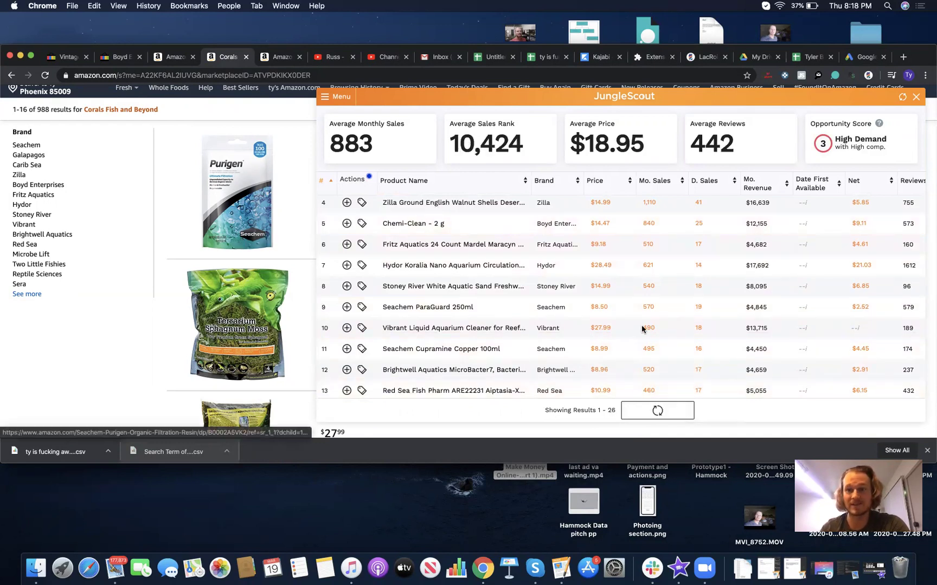
scroll(658, 358, down, 5)
click(656, 408)
scroll(658, 385, down, 5)
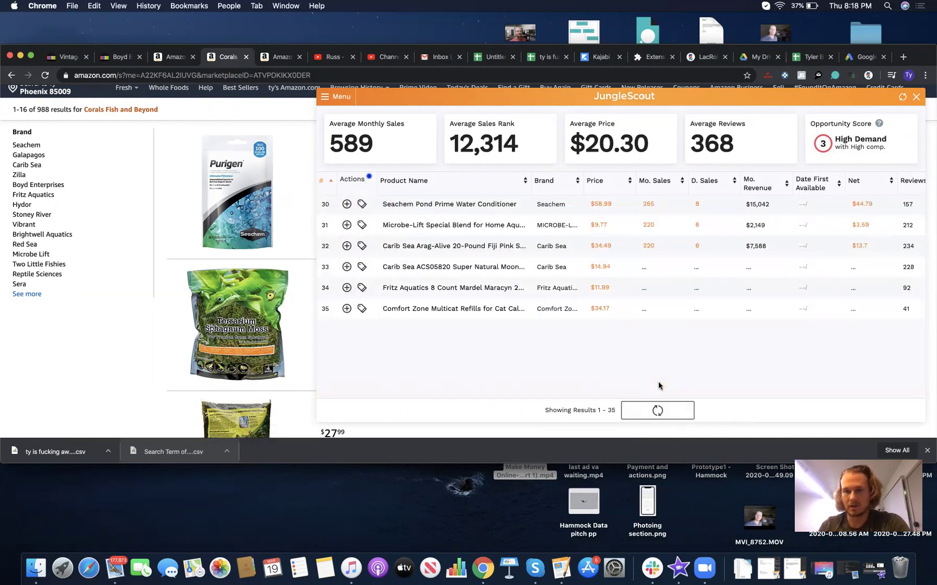
scroll(658, 385, down, 3)
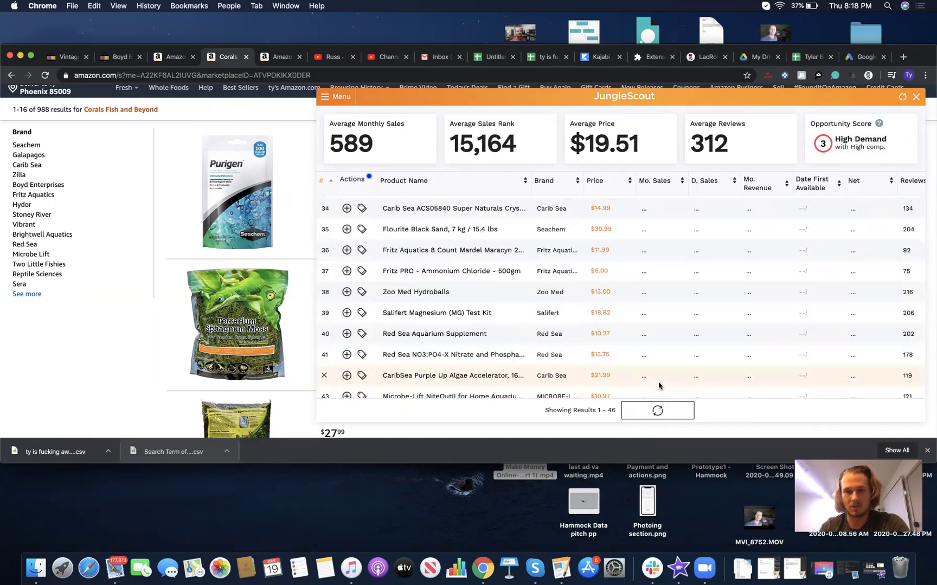
scroll(658, 383, down, 3)
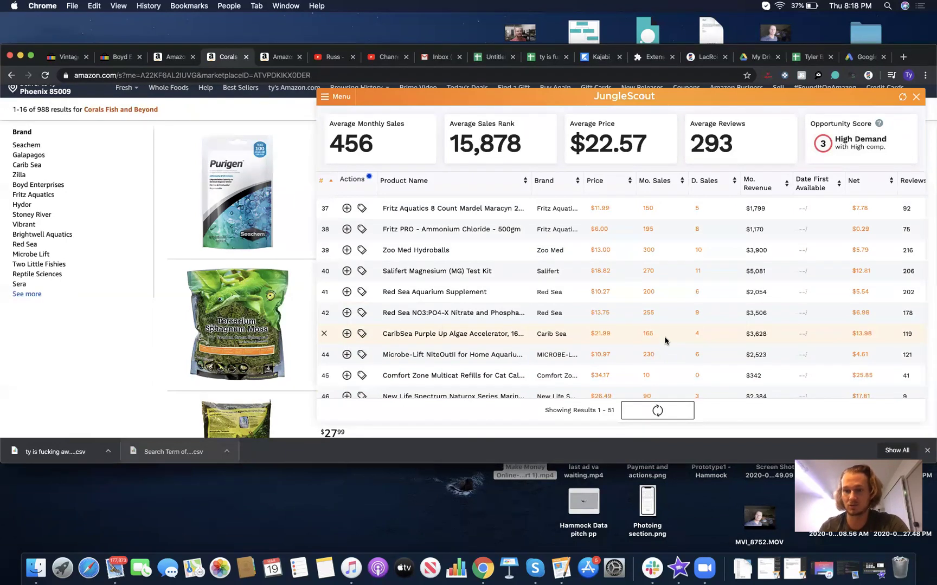
scroll(666, 341, down, 3)
scroll(666, 341, down, 3)
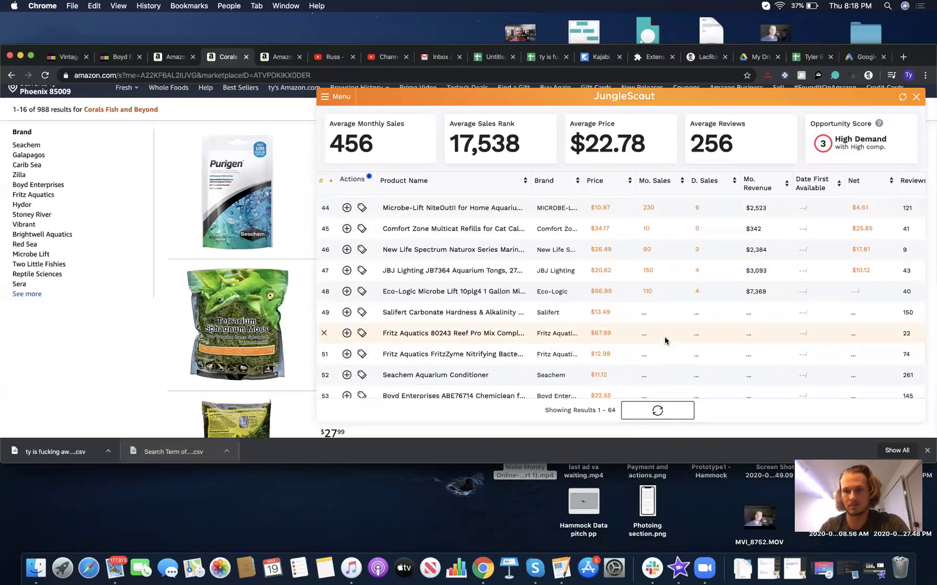
scroll(666, 340, down, 8)
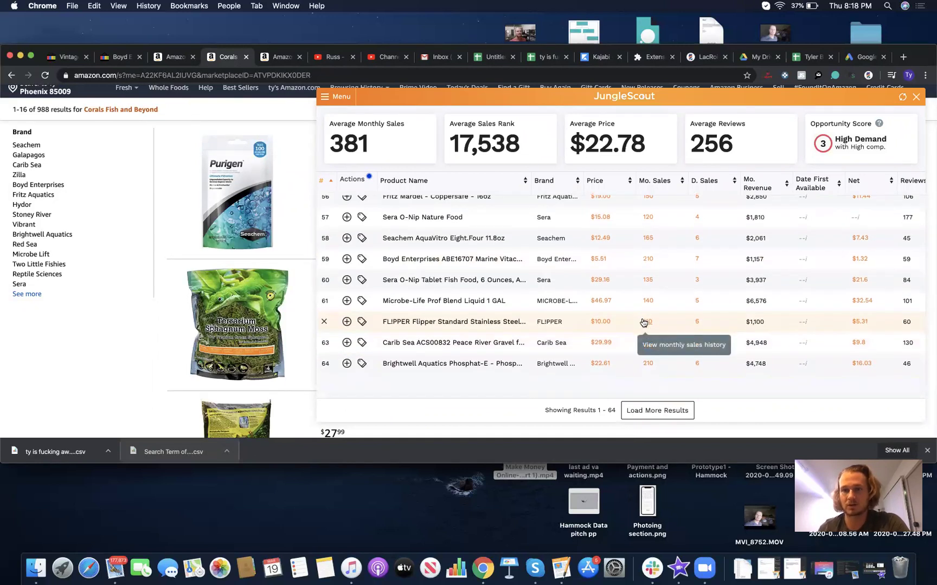
scroll(642, 325, down, 2)
Load more JungleScout results for the Corals Fish and Beyond storefront until the list passes 100 products, checking monthly sales
click(650, 412)
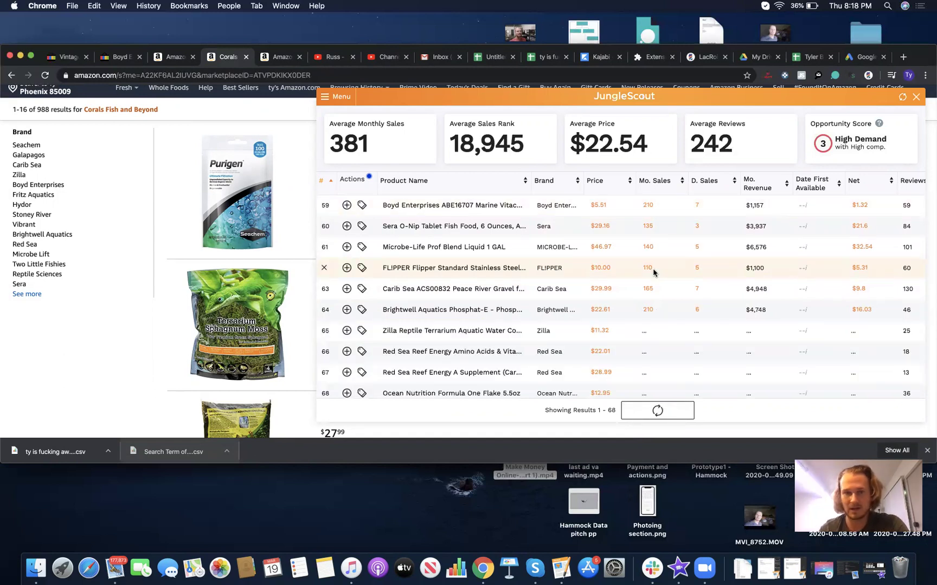
scroll(652, 271, down, 2)
scroll(653, 271, down, 2)
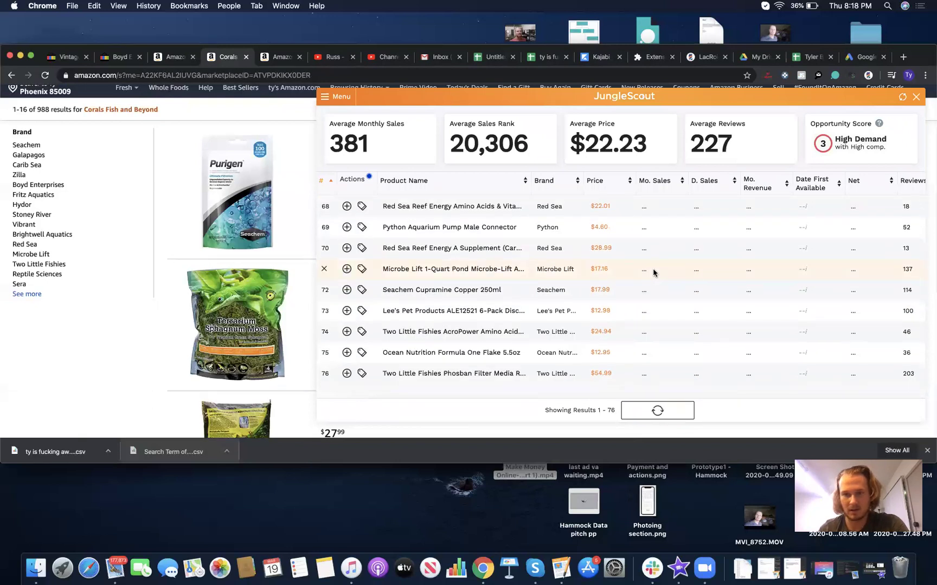
scroll(652, 268, down, 3)
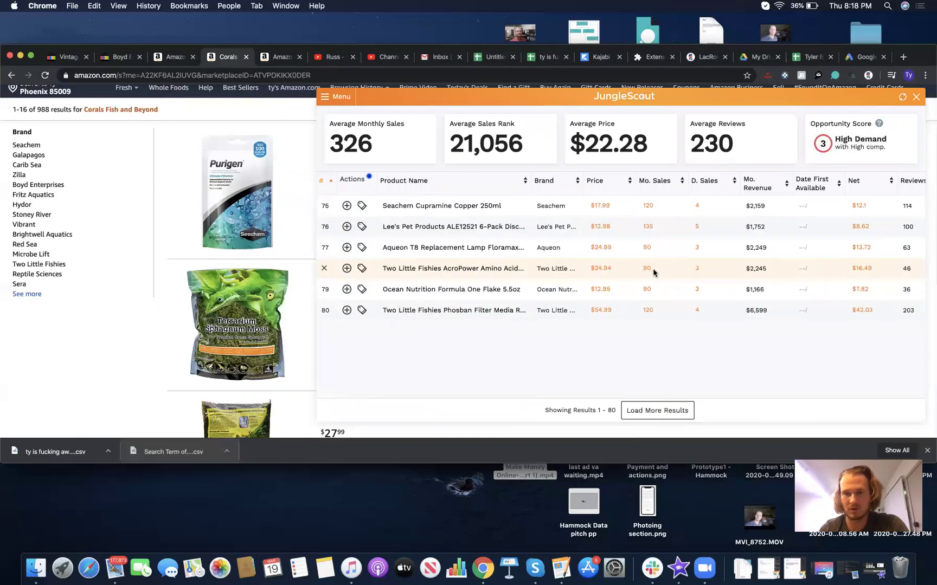
click(660, 417)
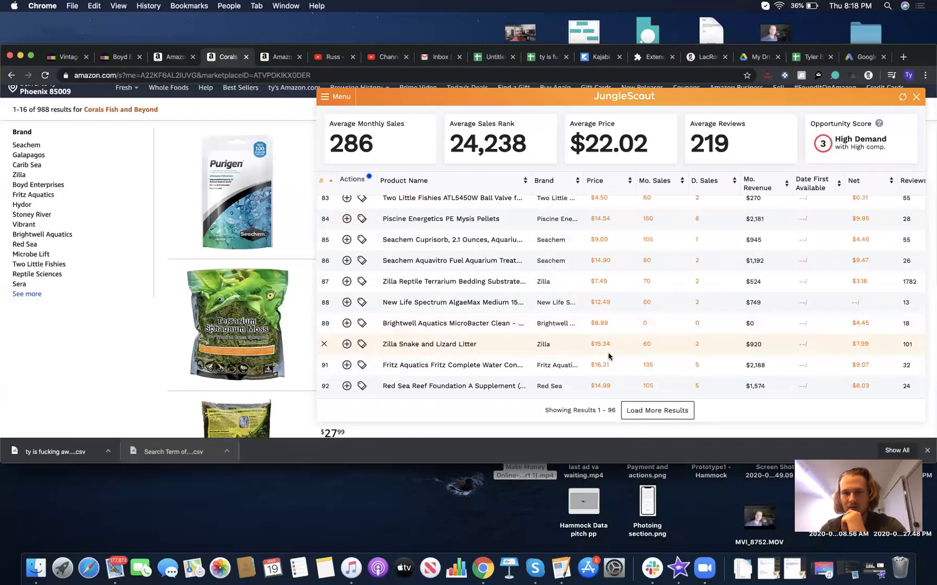
click(645, 404)
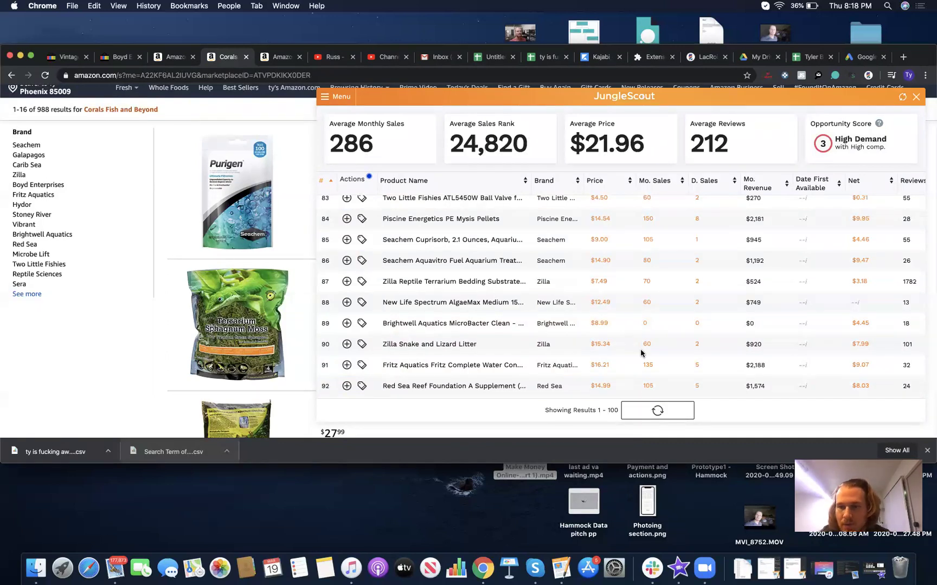
scroll(640, 349, down, 5)
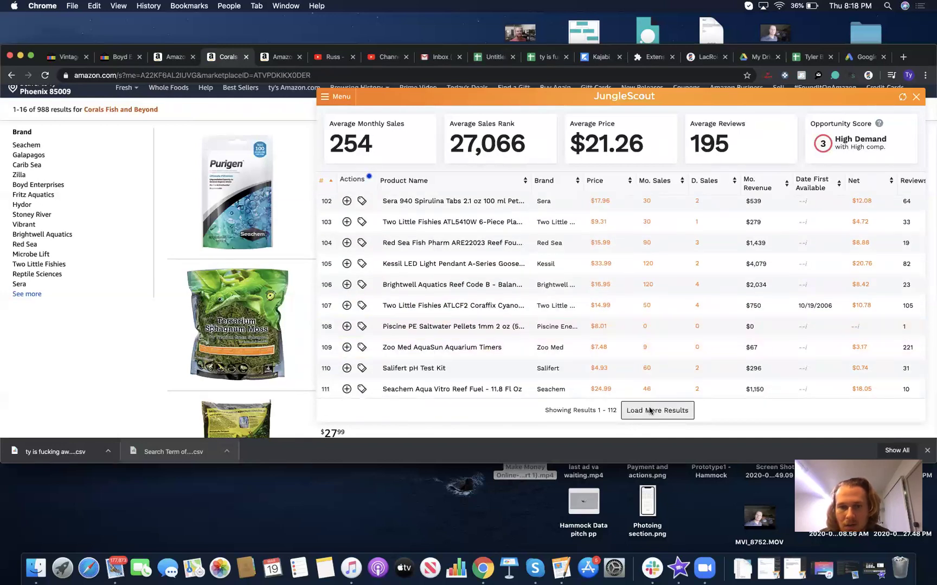
Extend the JungleScout product list beyond 150 storefront items and review the newly loaded prices, monthly sales and revenue
click(650, 411)
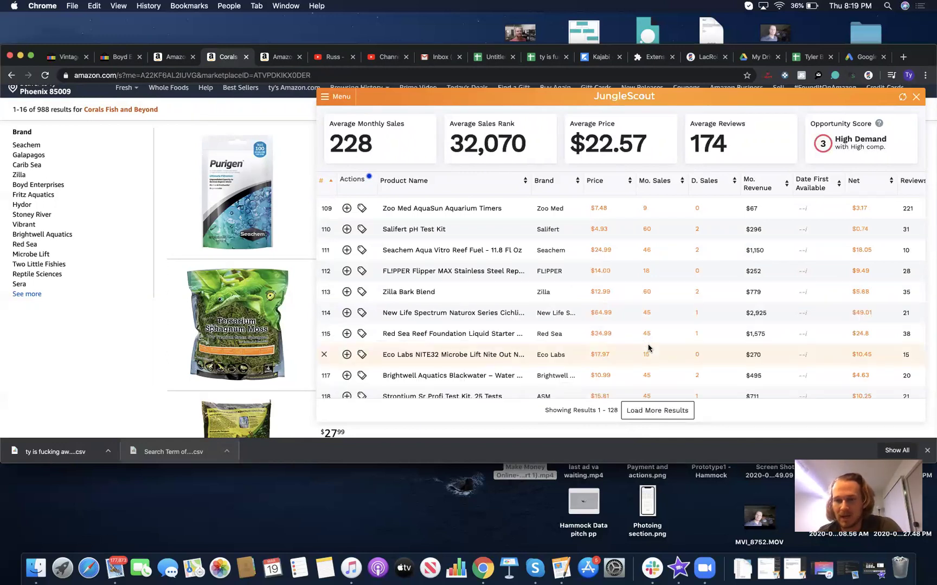
scroll(648, 347, down, 5)
click(650, 409)
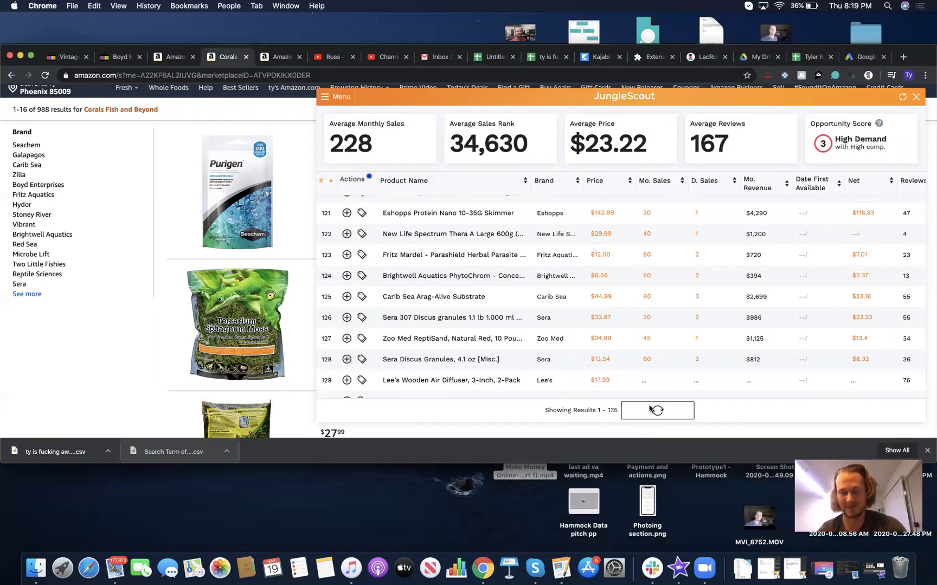
scroll(653, 396, down, 2)
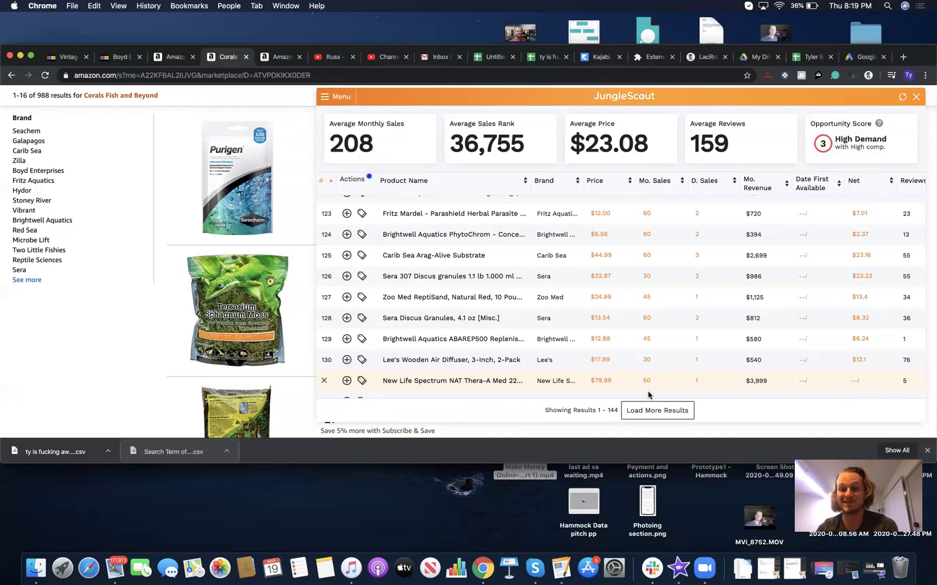
click(644, 413)
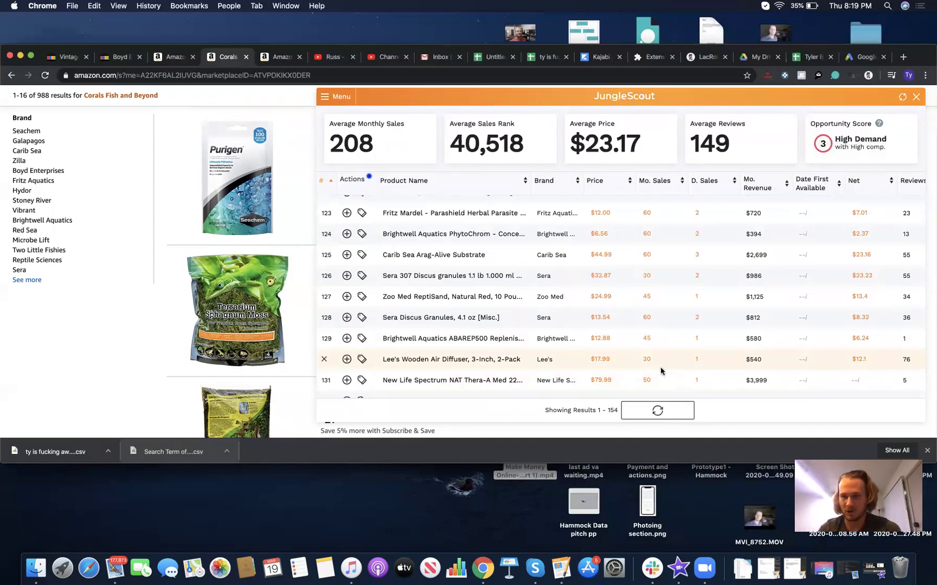
scroll(661, 367, down, 3)
click(664, 411)
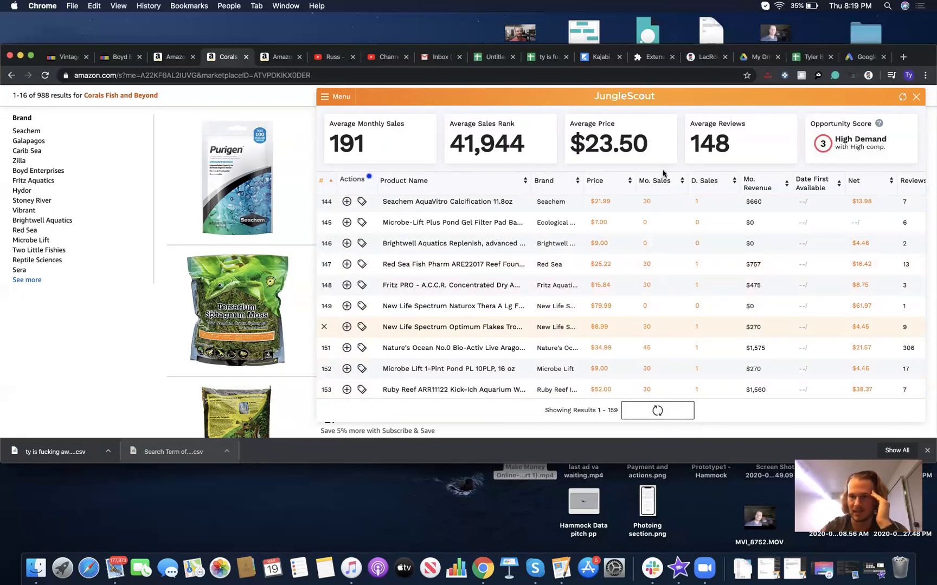
scroll(658, 305, down, 3)
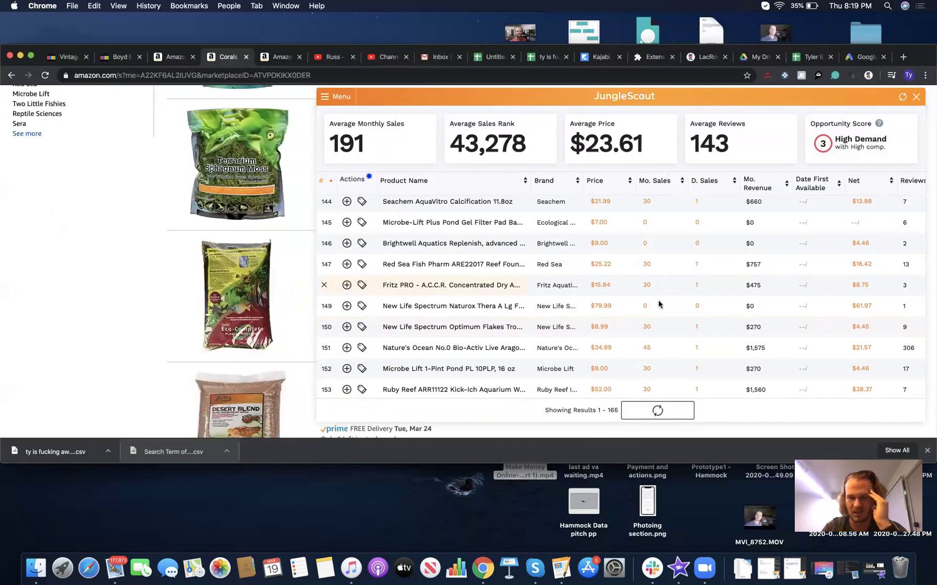
scroll(659, 304, down, 5)
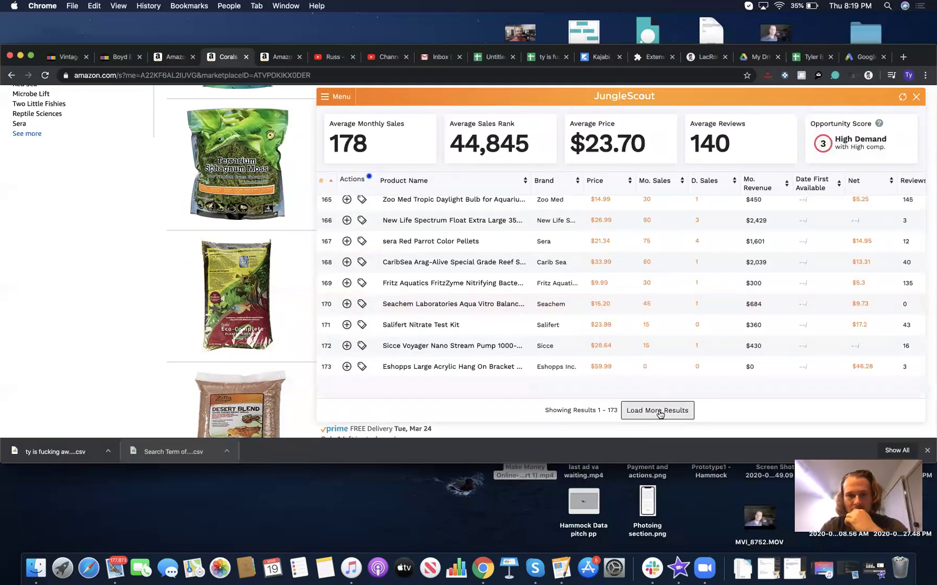
Continue loading storefront products in JungleScout until the list exceeds 200 items, checking which ones have low or no monthly sales
click(659, 414)
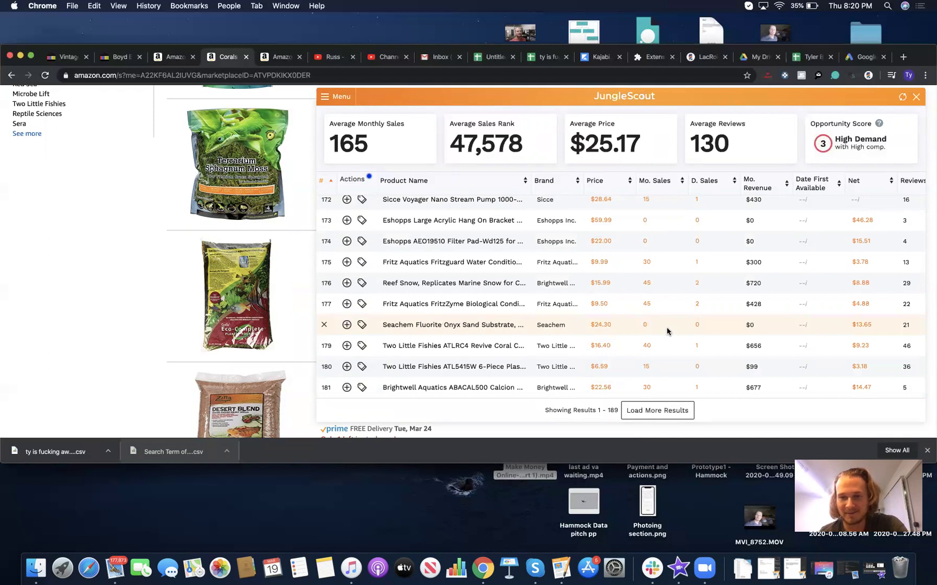
scroll(665, 330, down, 5)
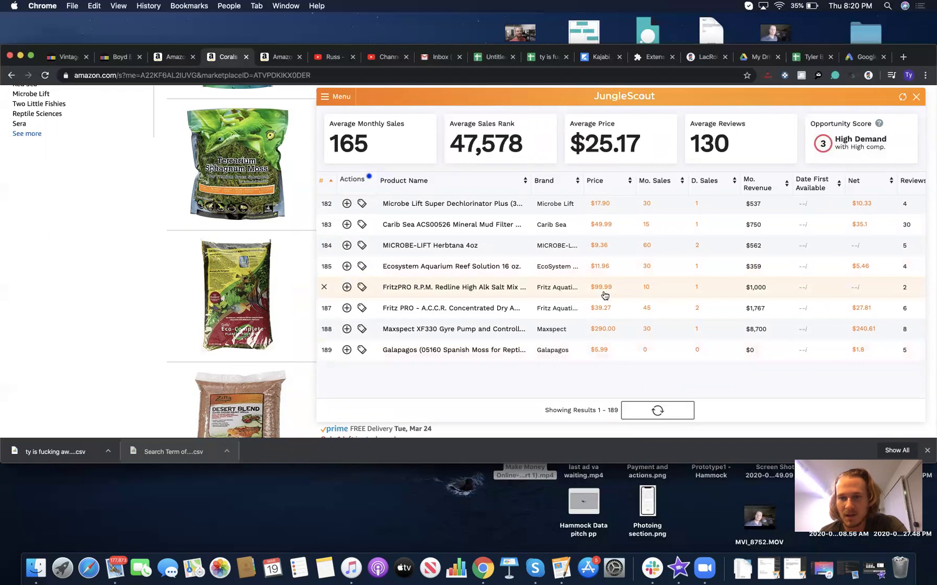
mouse_move(503, 288)
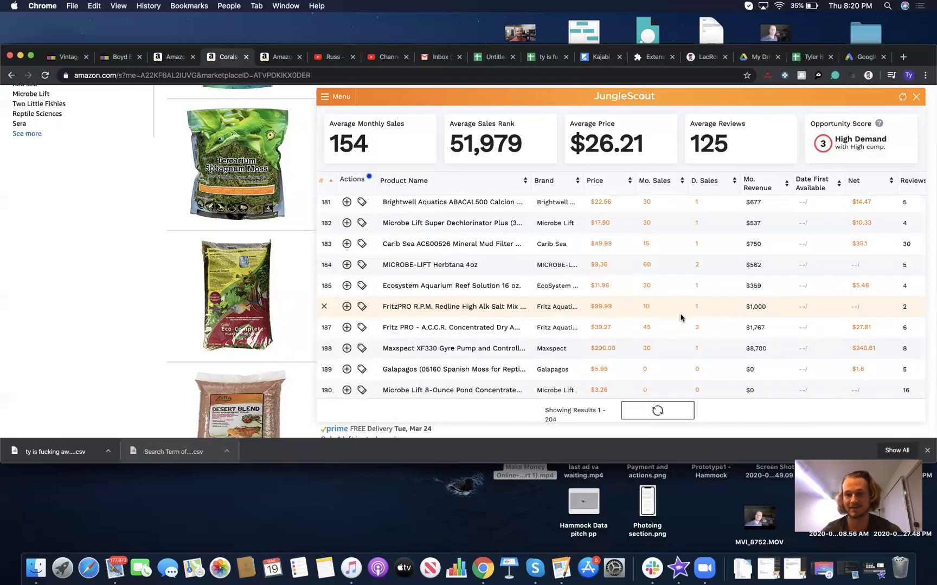
scroll(681, 318, down, 5)
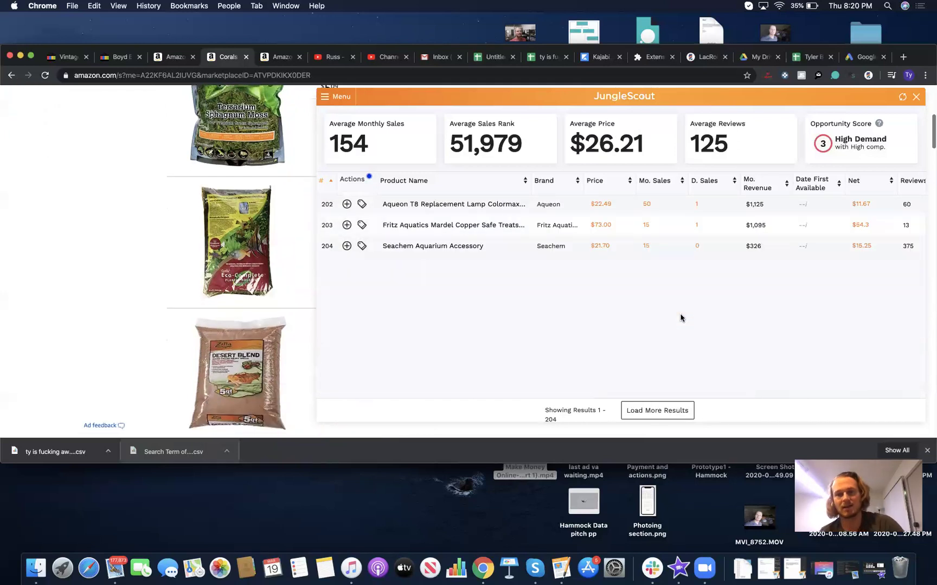
click(678, 412)
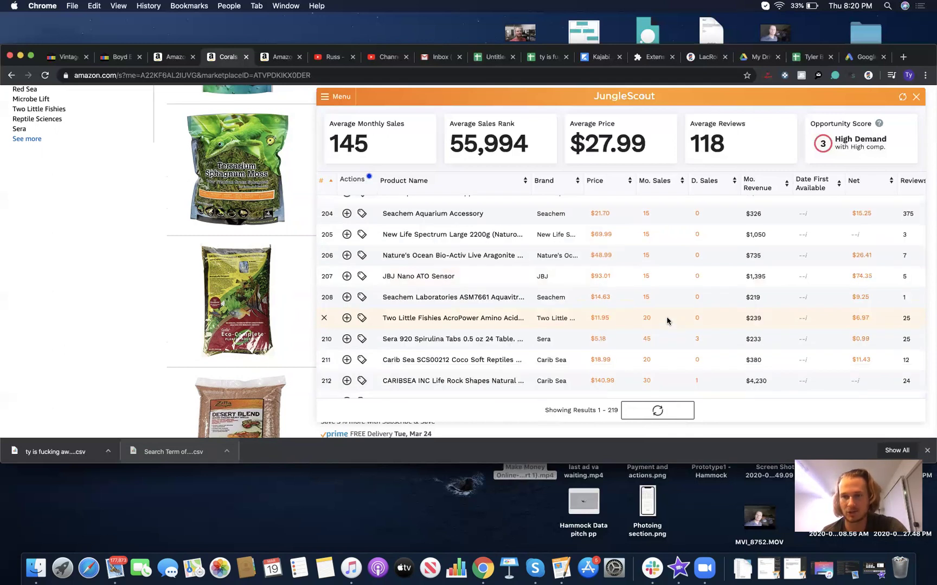
scroll(668, 321, down, 5)
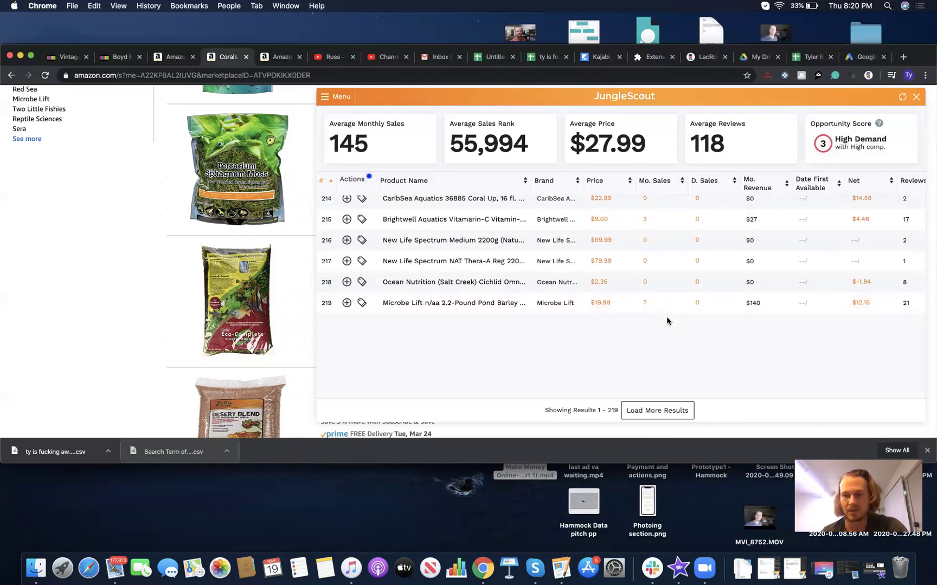
scroll(661, 374, up, 3)
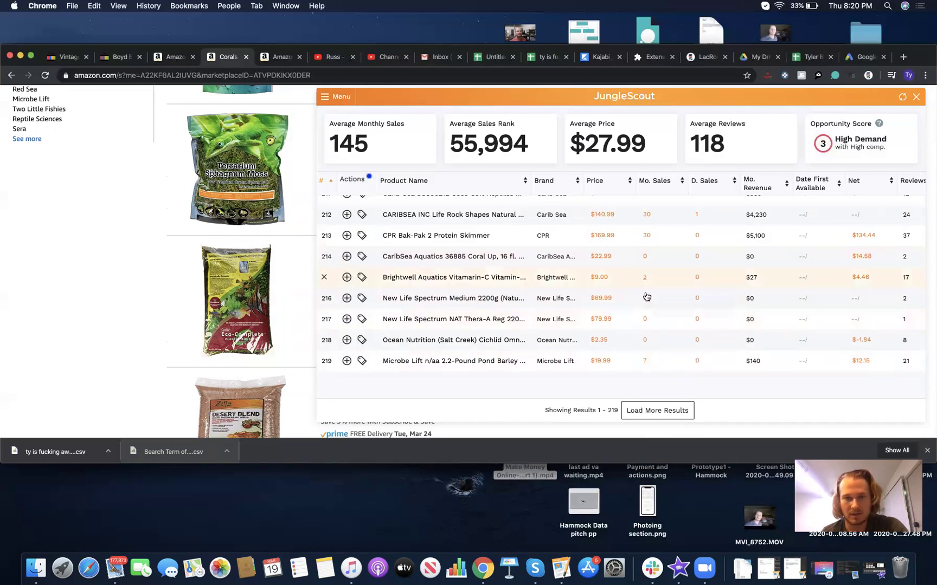
click(652, 412)
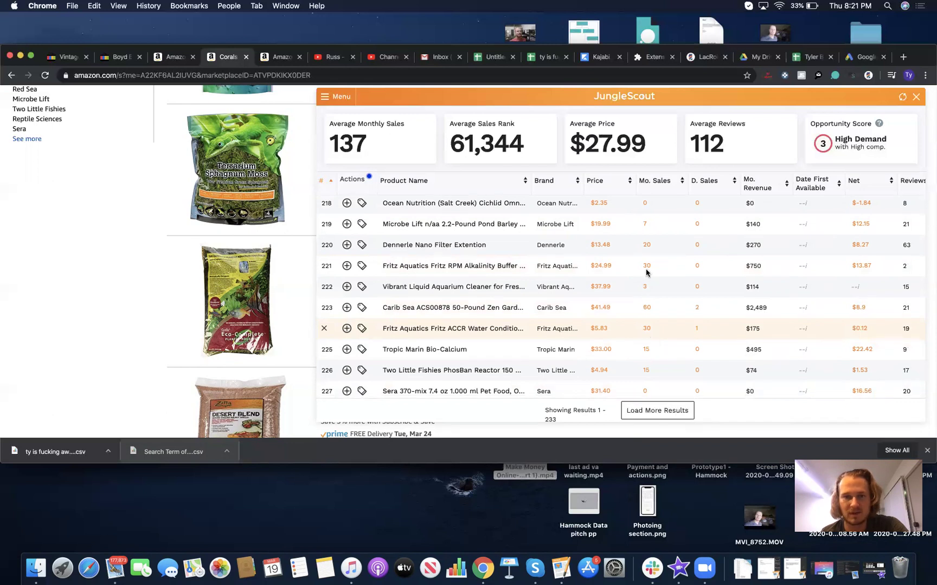
scroll(650, 323, down, 5)
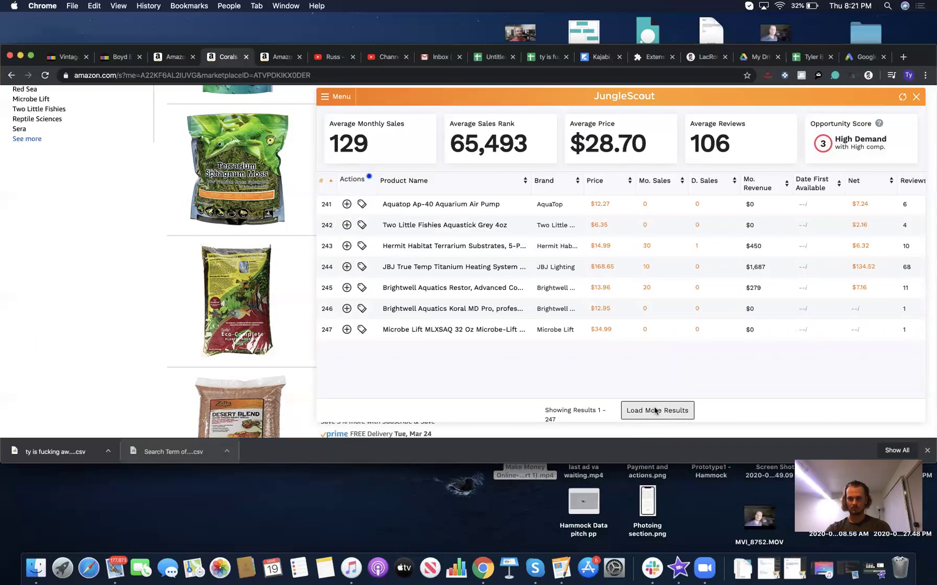
Load one more batch of JungleScout results and download the complete product list as a CSV file
click(655, 411)
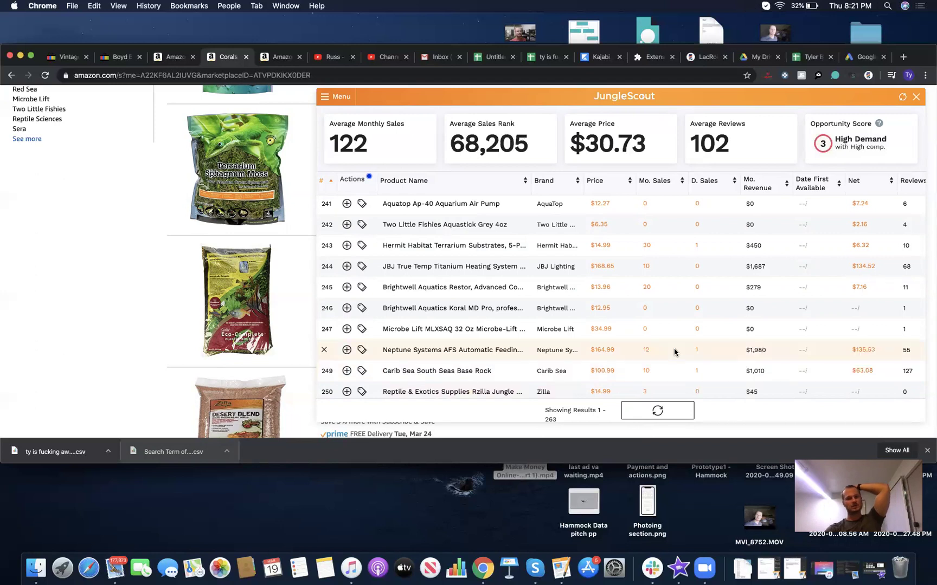
scroll(675, 352, down, 4)
scroll(675, 352, down, 3)
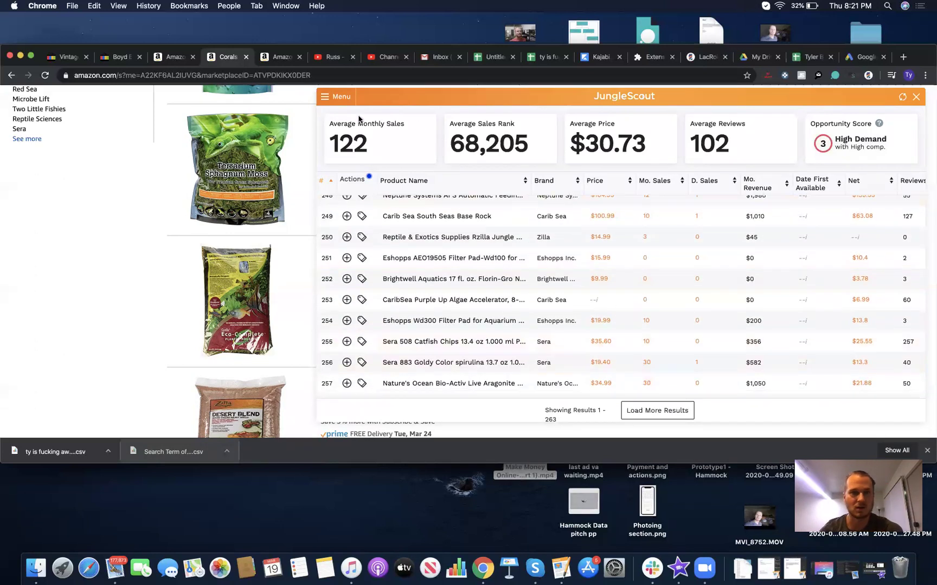
click(339, 96)
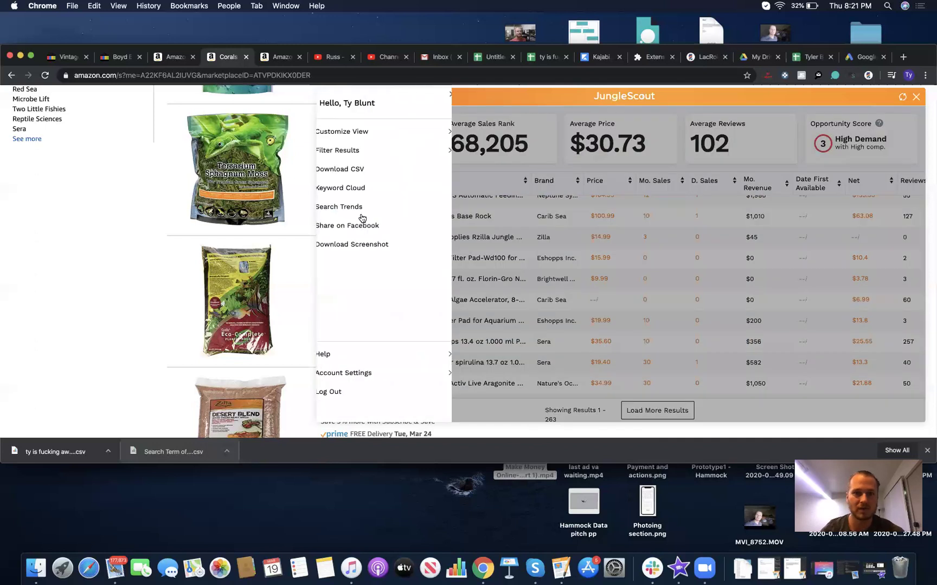
click(388, 171)
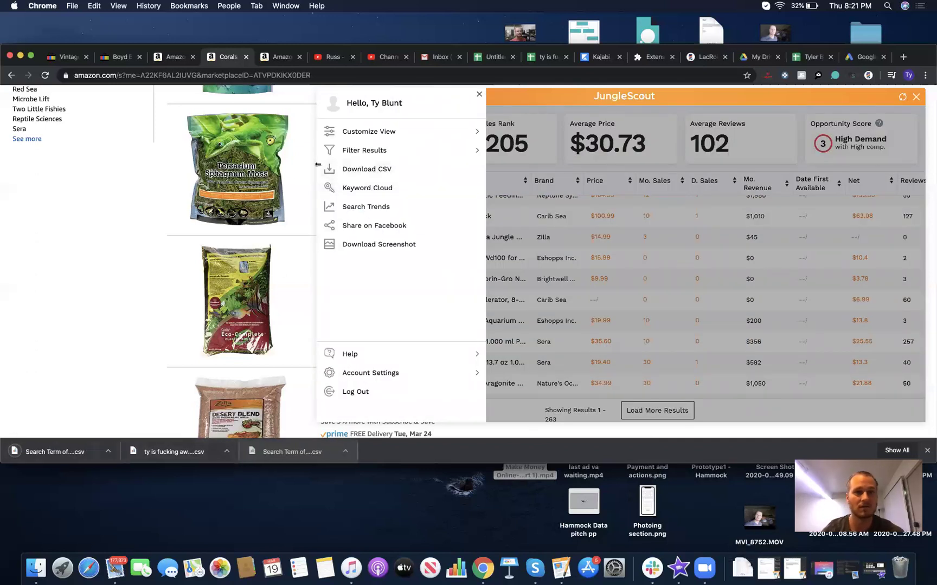
Switch to the Google Sheets spreadsheet holding the ASIN list, and clear its title and all of column A
click(502, 57)
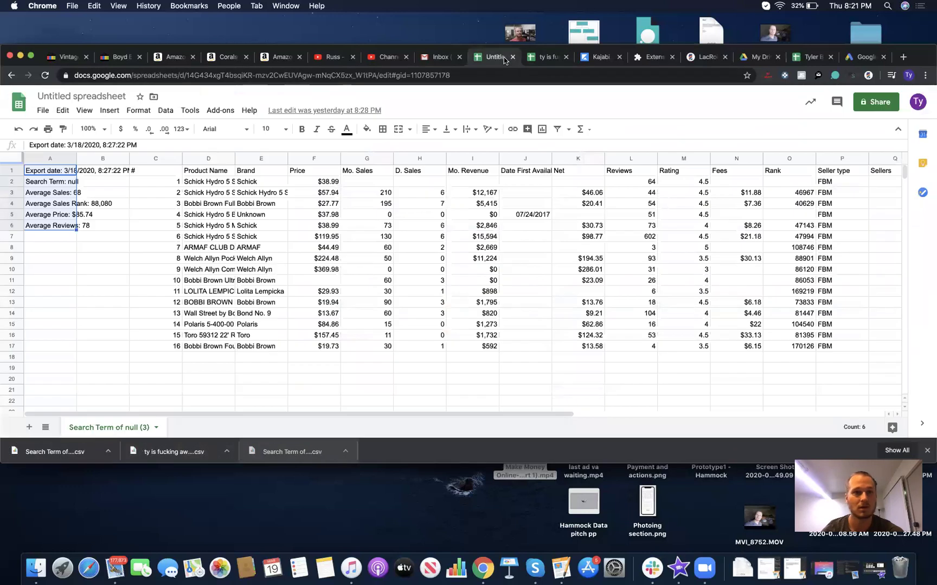
click(542, 57)
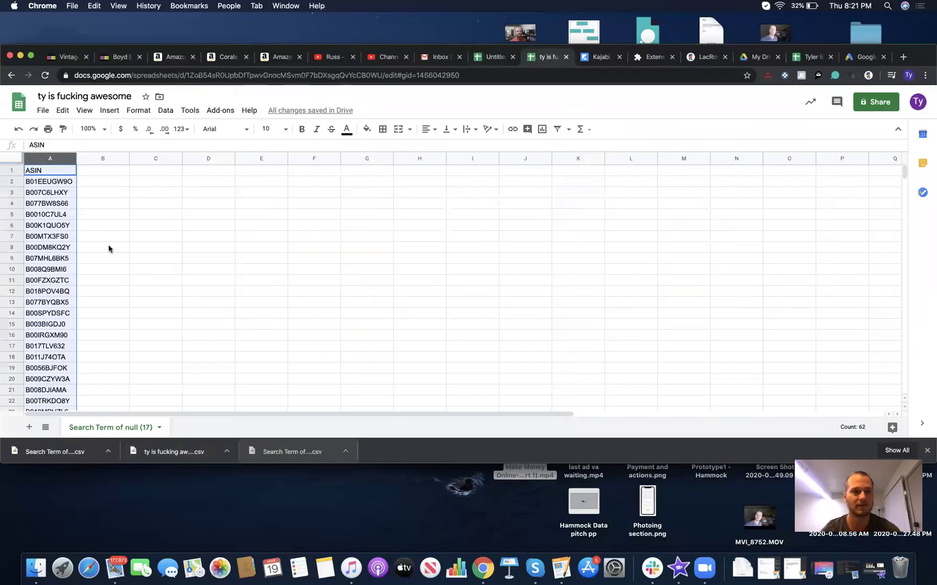
double_click(113, 96)
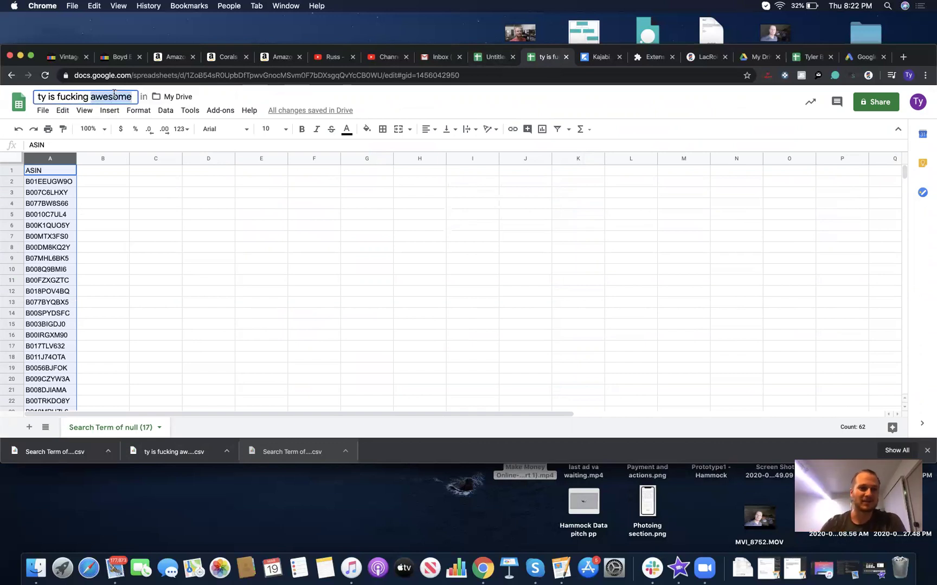
triple_click(114, 96)
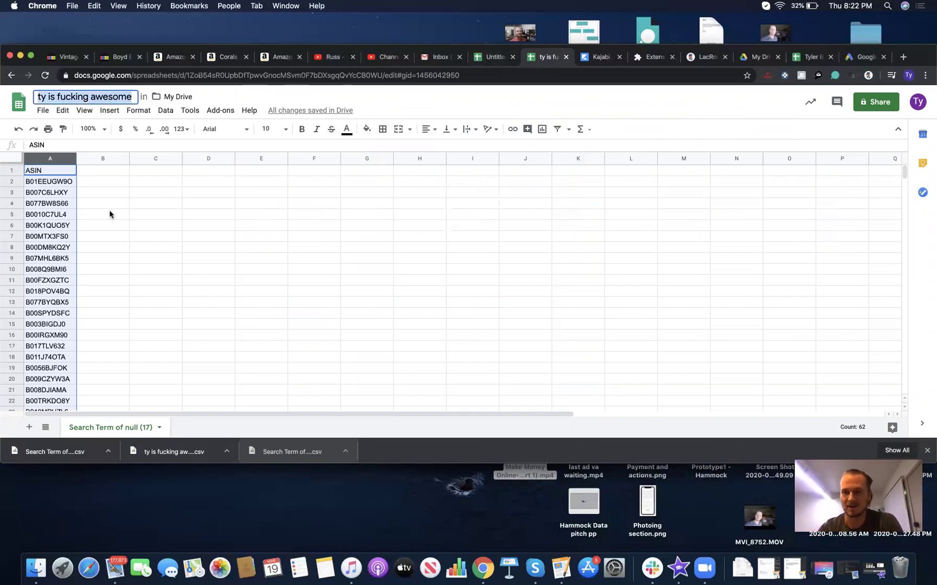
key(BackSpace)
click(64, 157)
key(BackSpace)
Rename the emptied spreadsheet as YOOOO
click(87, 97)
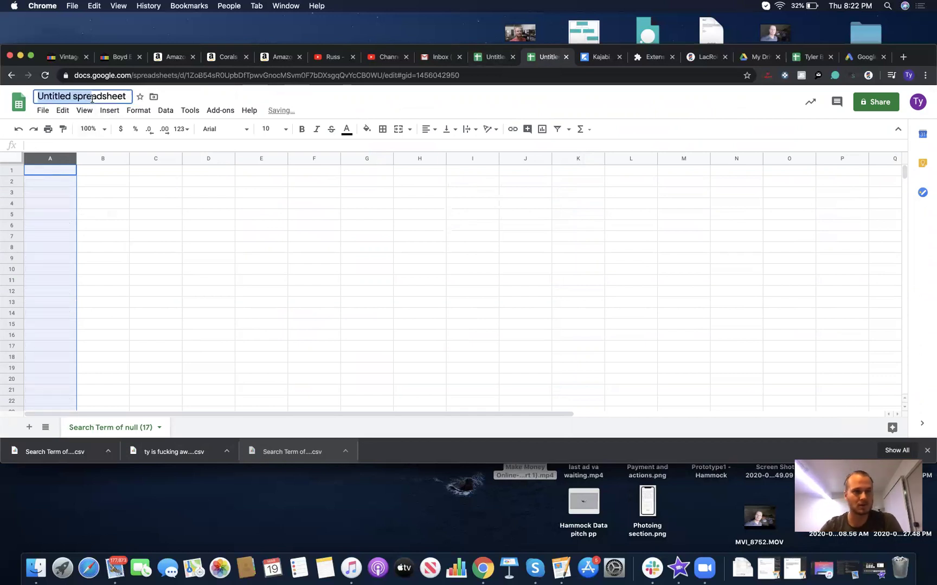
text(YOOOO)
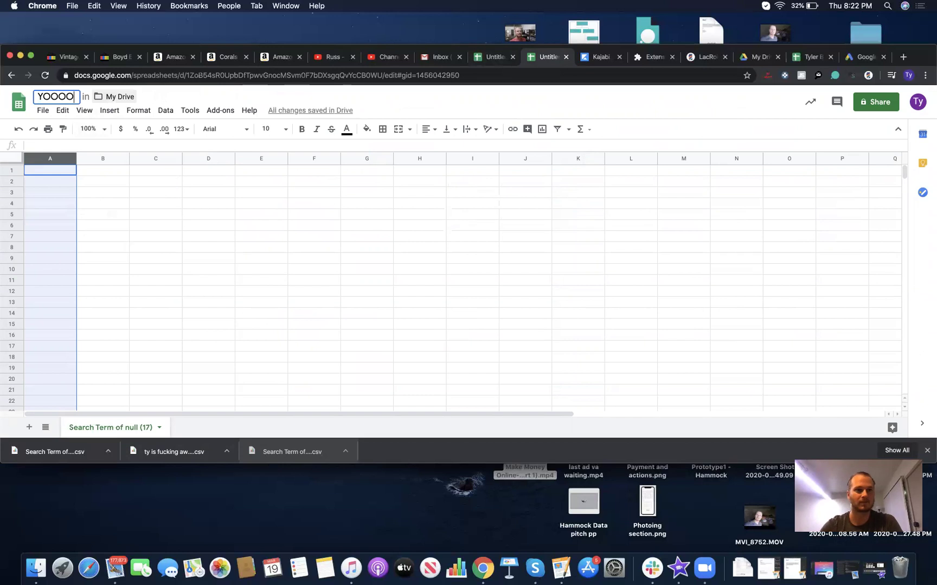
click(63, 172)
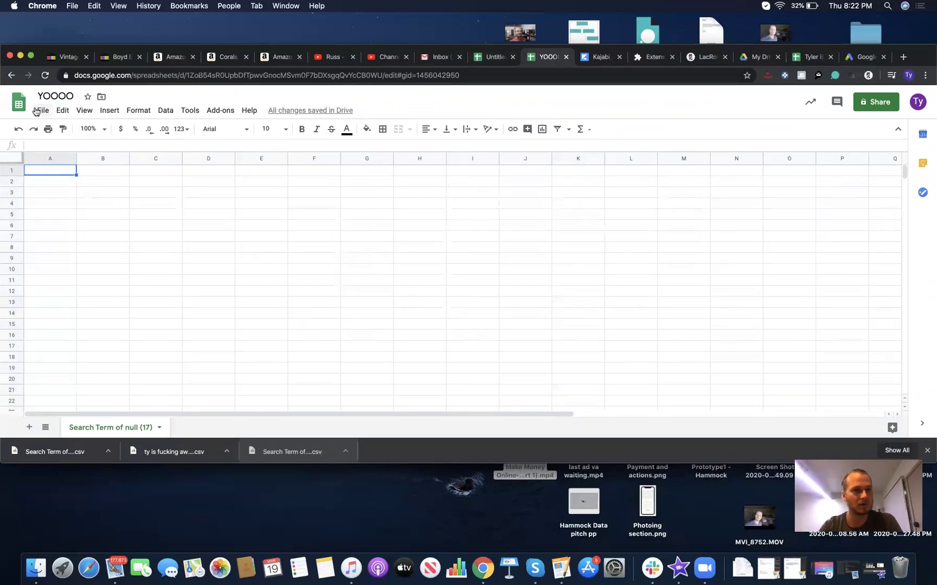
Import Search Term of null (18).csv into the YOOOO spreadsheet, replacing the current sheet
click(43, 110)
click(83, 188)
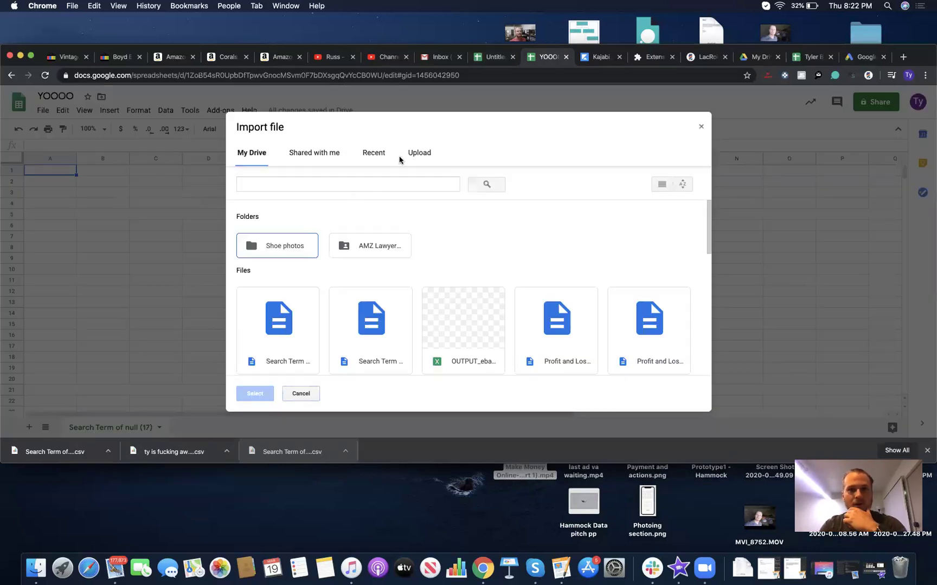
click(418, 153)
drag(63, 454, 375, 309)
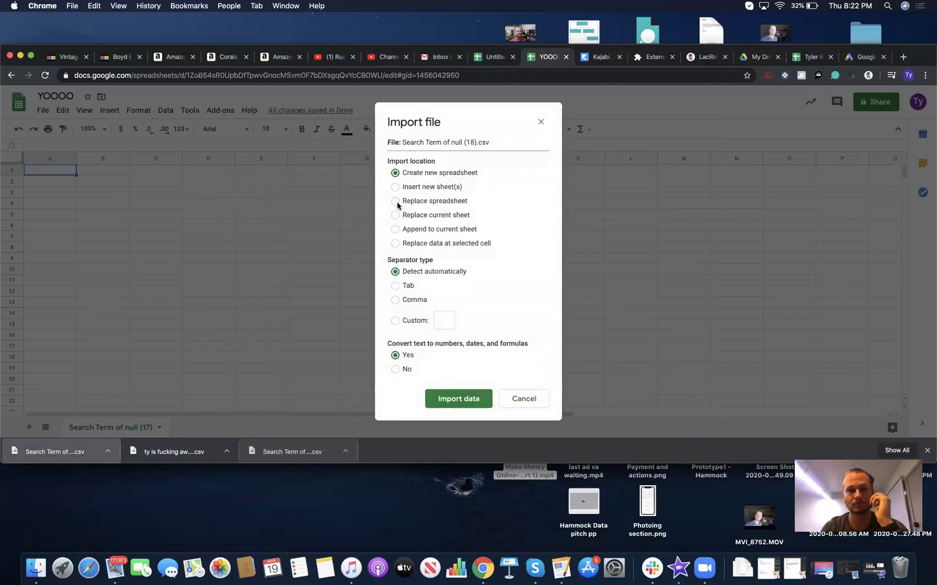
click(395, 216)
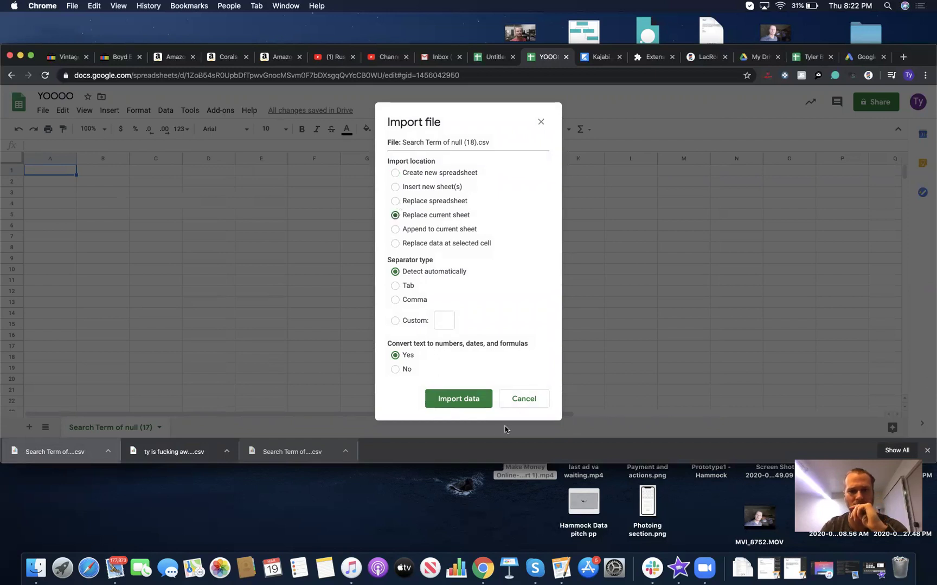
click(458, 398)
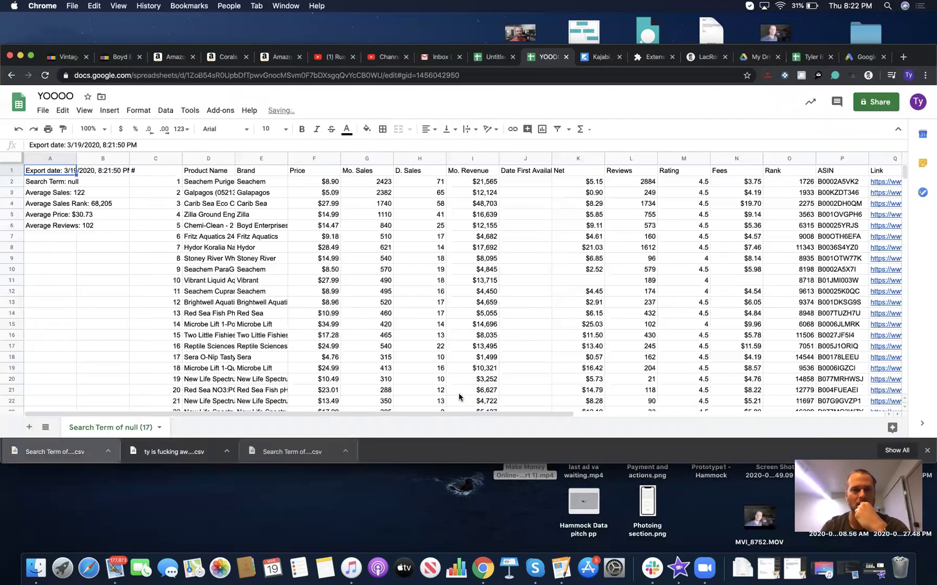
Clear columns A through O and the Link column, leaving only the ASIN column filled
drag(32, 159, 767, 173)
key(Delete)
click(874, 158)
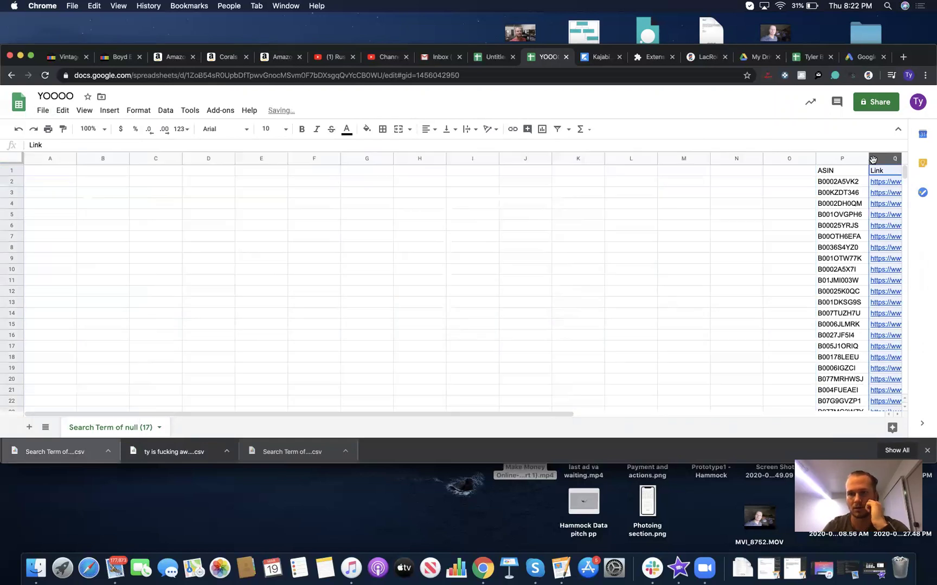
key(Delete)
Move the ASIN column from column P to column A, closing the Dictionary window
click(846, 159)
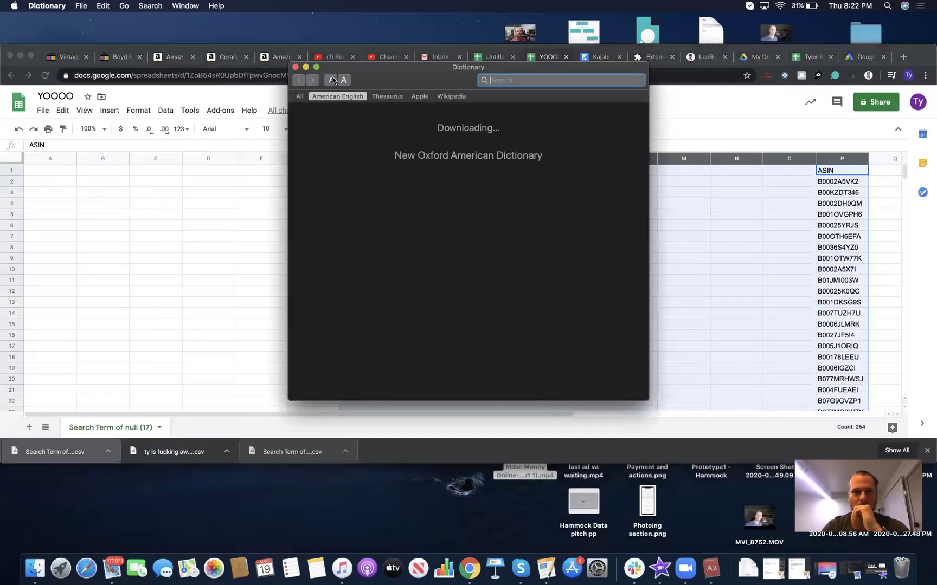
click(295, 67)
click(779, 200)
click(842, 158)
drag(722, 158, 42, 111)
click(842, 158)
Download the current sheet of ASINs as a comma-separated values file
click(43, 111)
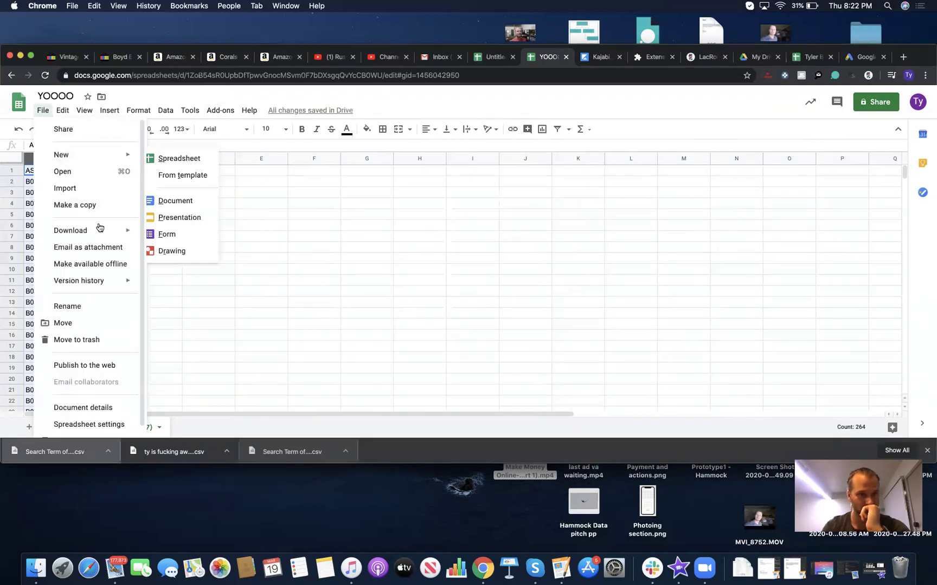
mouse_move(98, 228)
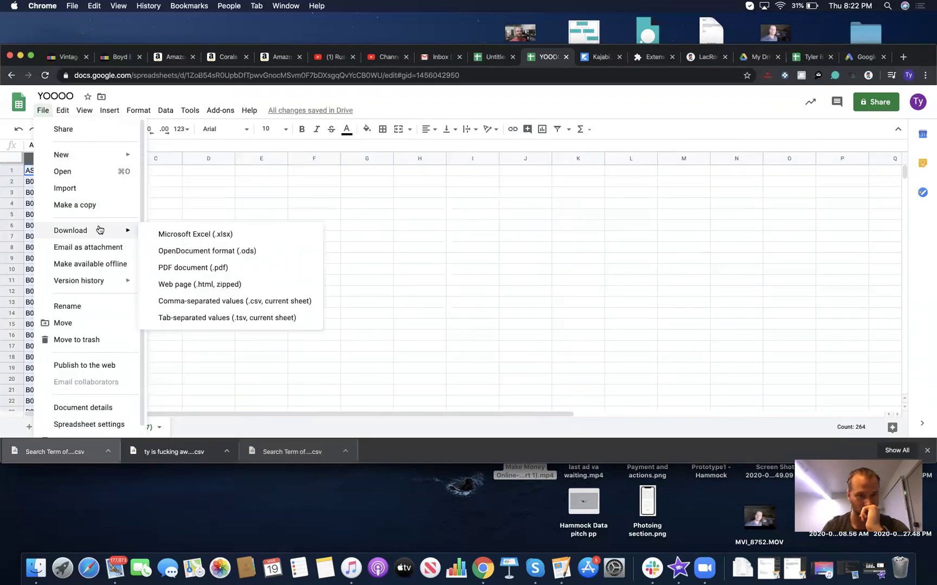
click(192, 301)
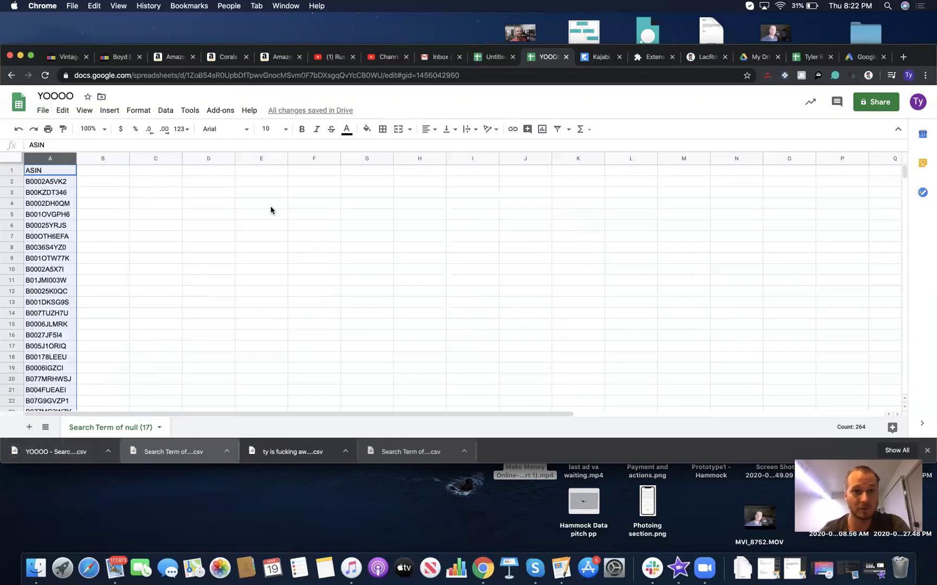
Switch to the eBay search results and open the settings of the LacRoi extension
click(117, 57)
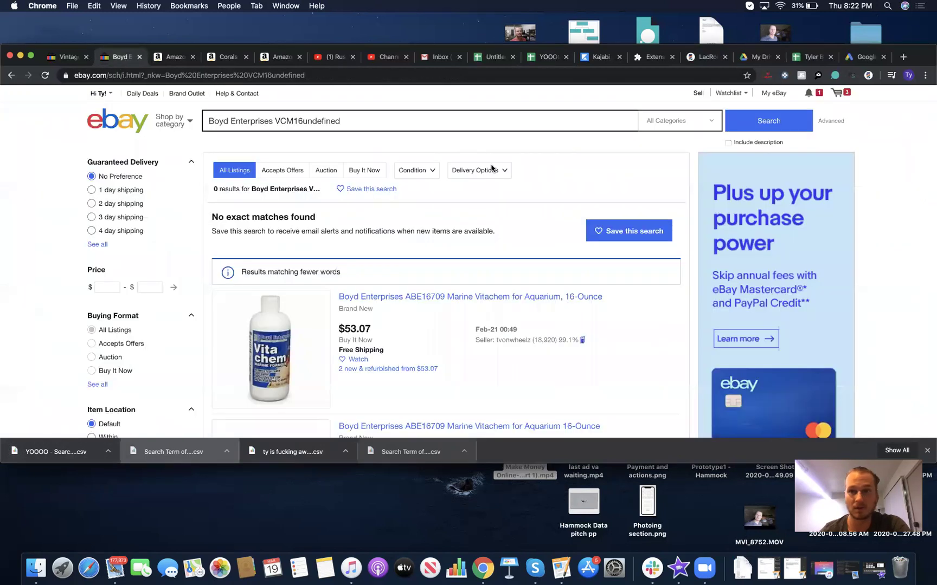
click(868, 76)
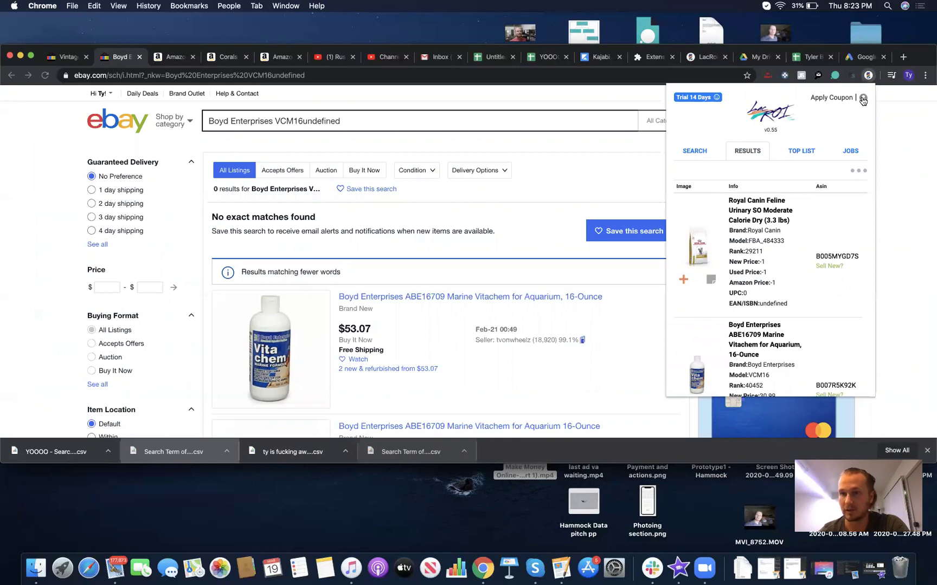
click(863, 101)
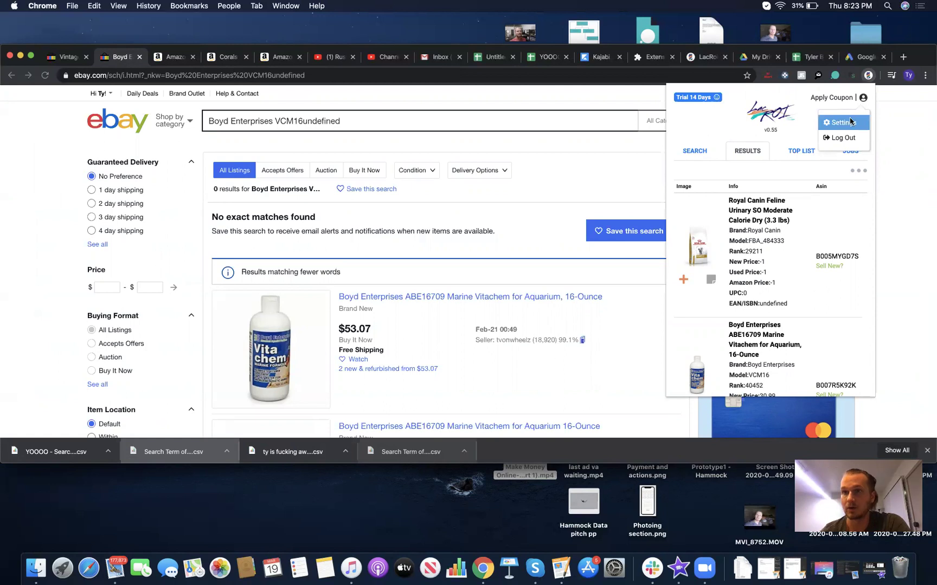
click(849, 119)
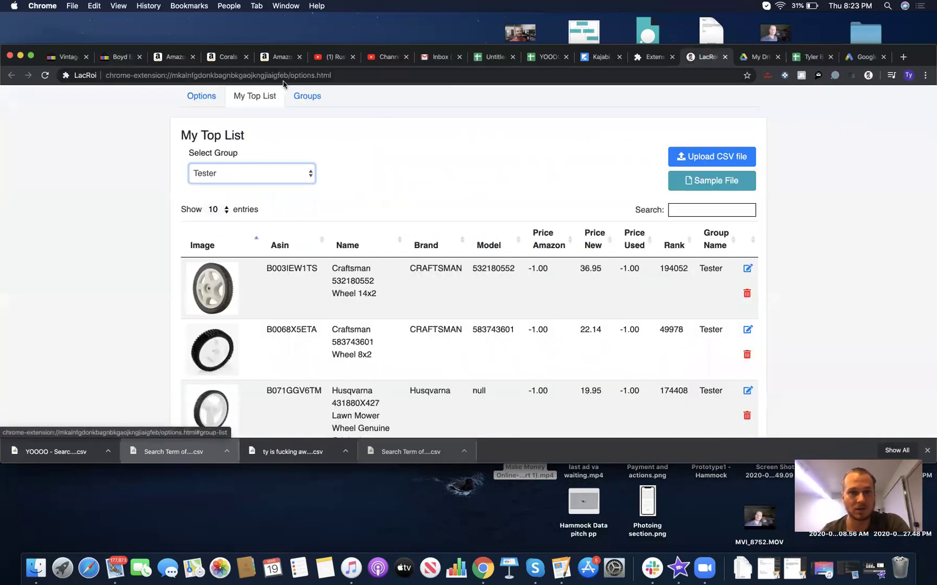
Try to create an active LacRoi group named godzilla with a short description, and close the dialog
click(302, 97)
click(705, 130)
click(398, 172)
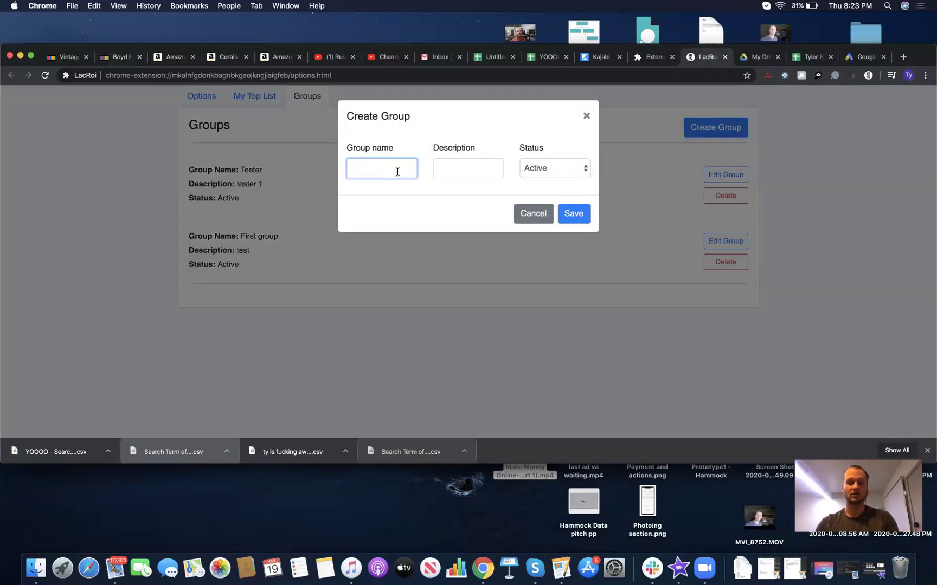
text(godzilla)
click(442, 168)
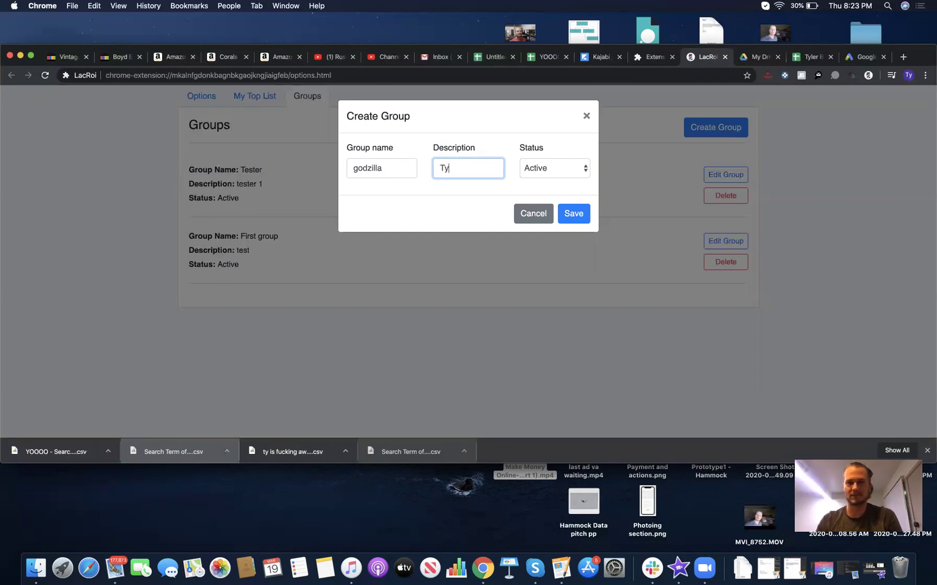
click(587, 219)
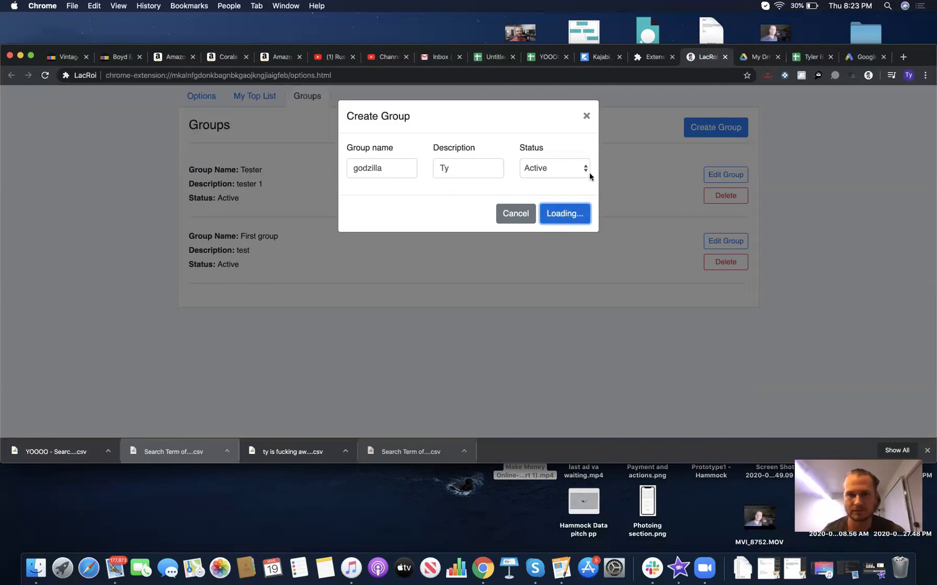
click(586, 116)
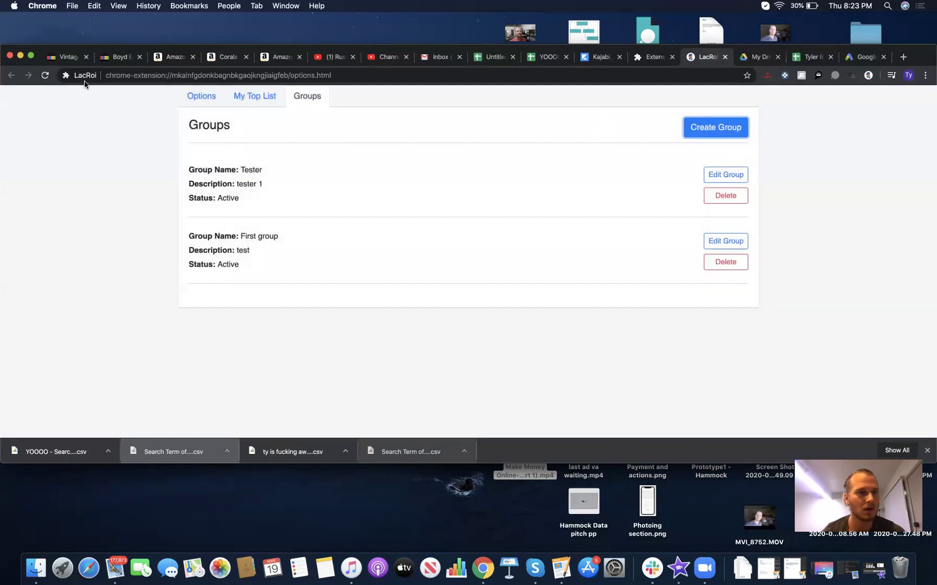
Reload the LacRoi page and create an active group named Godzilla with the description RAAAAR
click(45, 75)
click(273, 95)
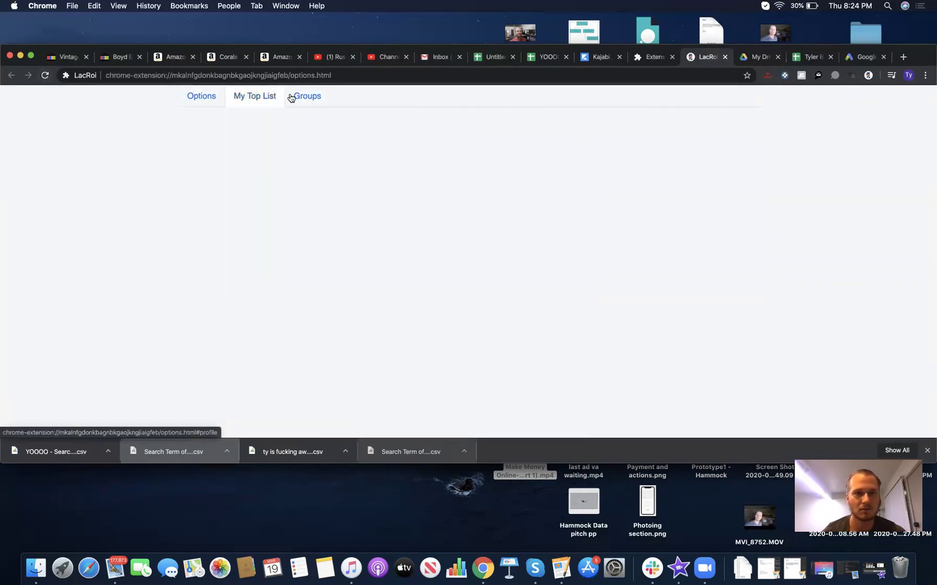
click(317, 103)
click(722, 130)
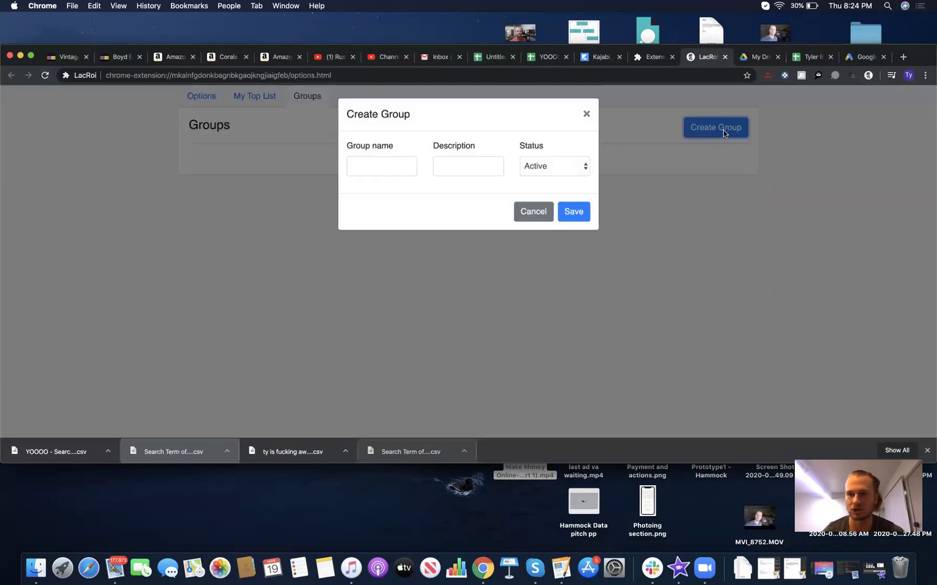
click(398, 166)
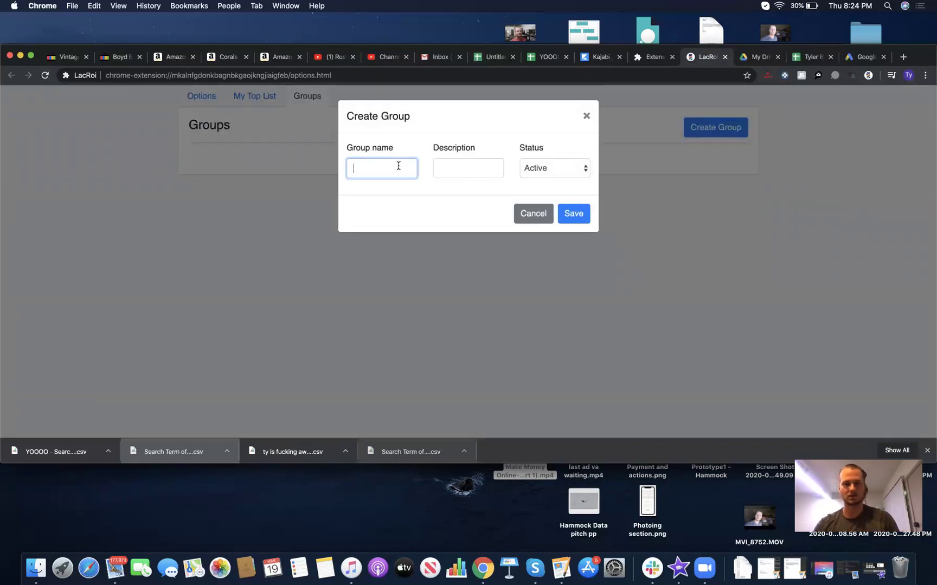
text(Godzilla)
key(Tab)
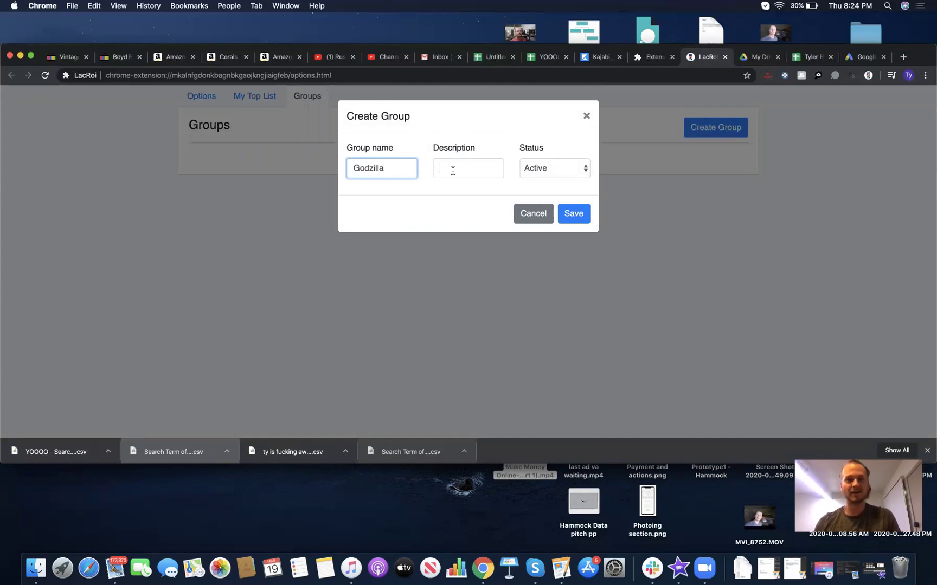
text(RAAAAR)
click(573, 214)
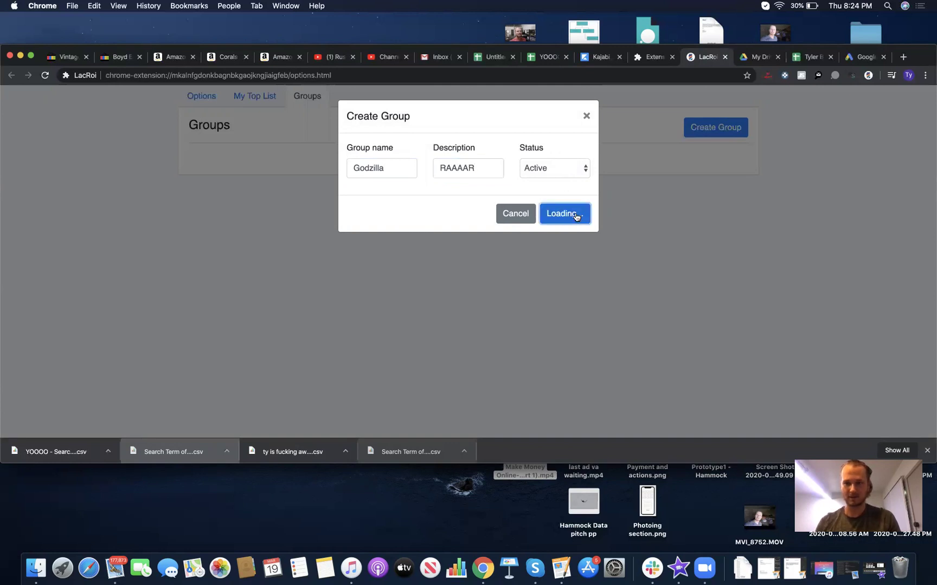
click(584, 117)
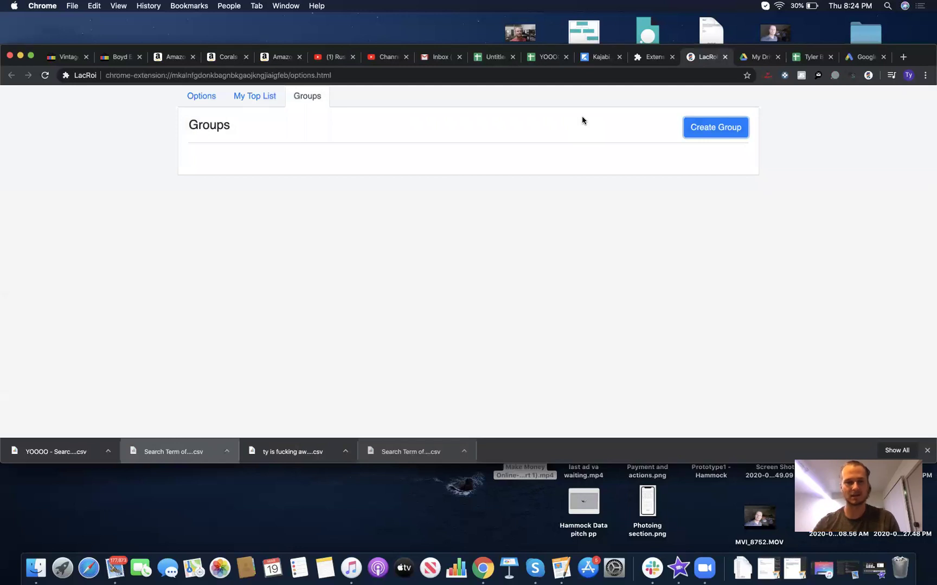
Check the groups list for the new group and select Godzilla as the group in My Top List
click(268, 104)
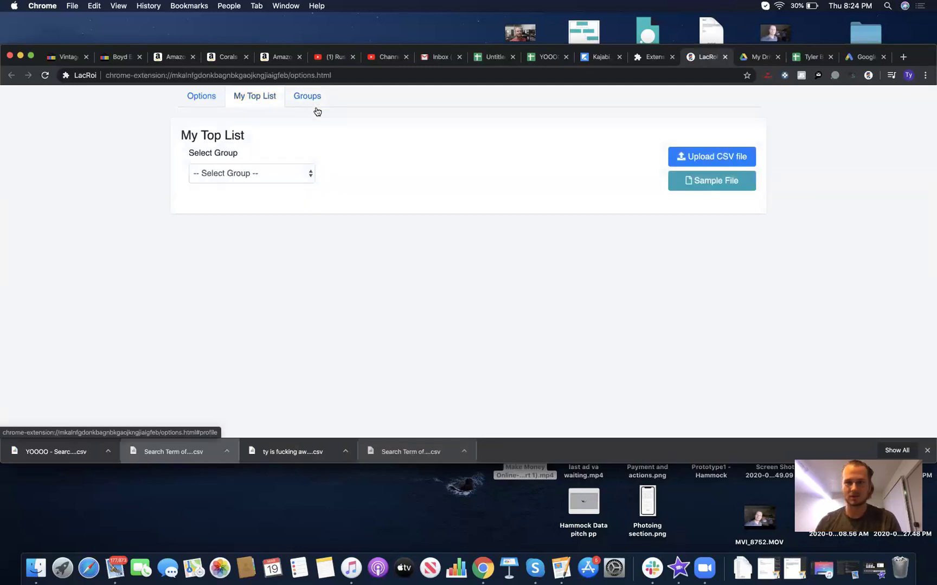
click(288, 178)
click(376, 171)
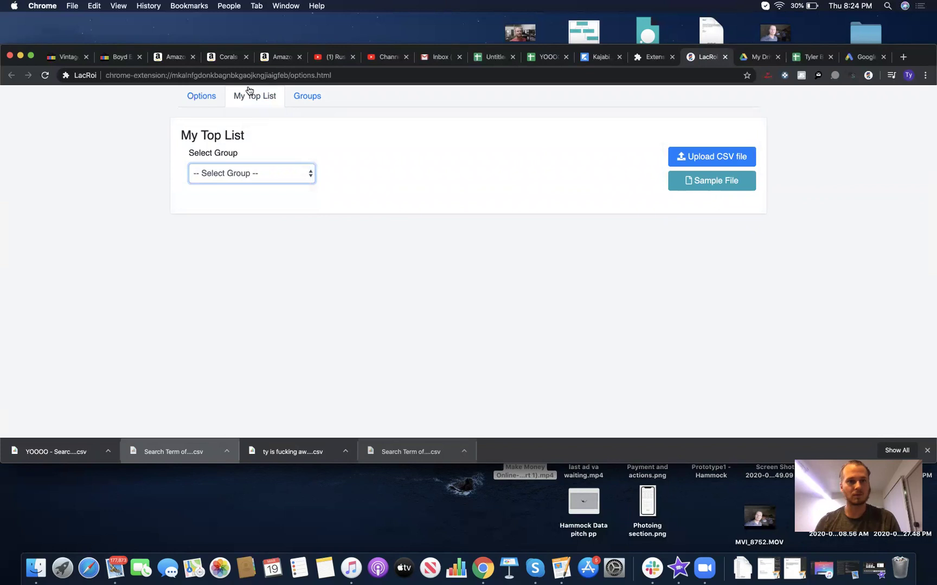
click(306, 103)
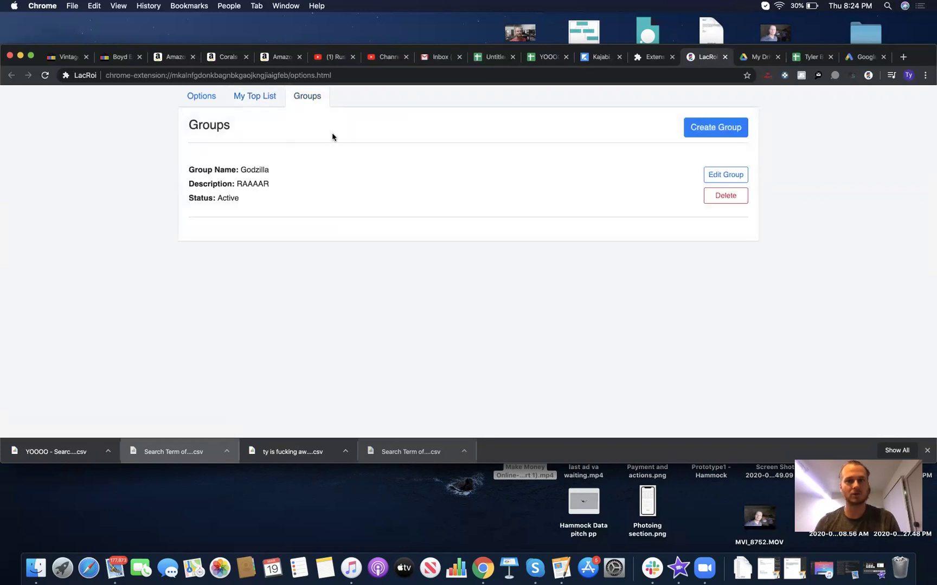
click(262, 100)
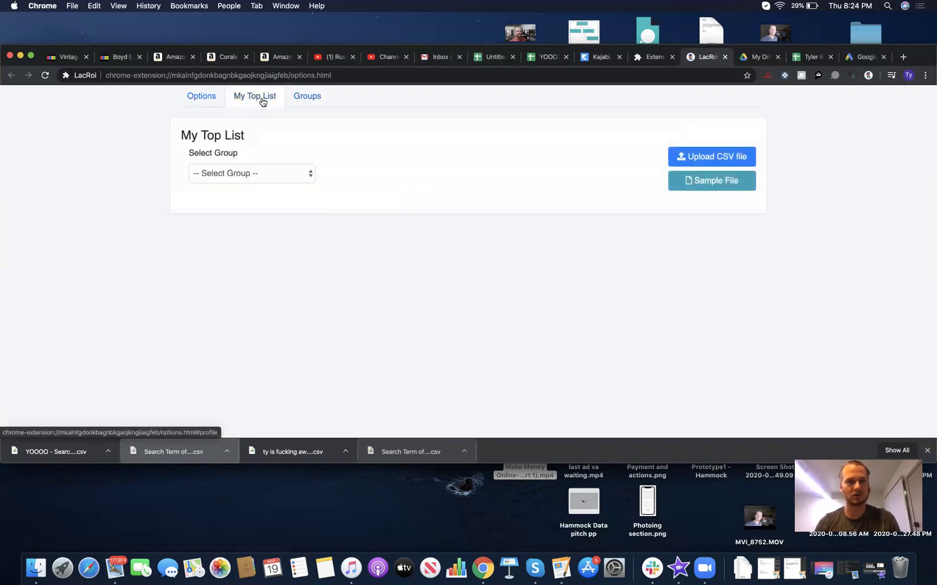
click(261, 172)
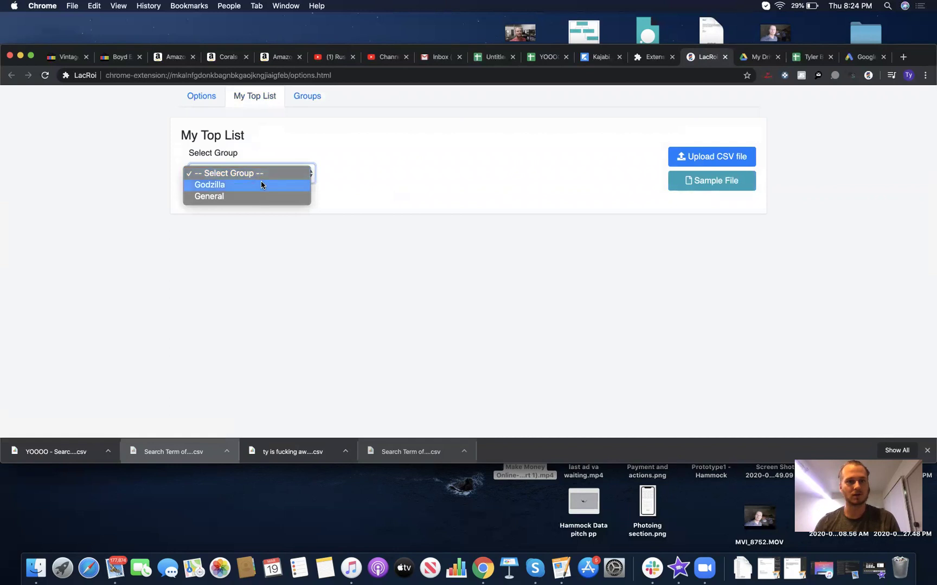
click(260, 185)
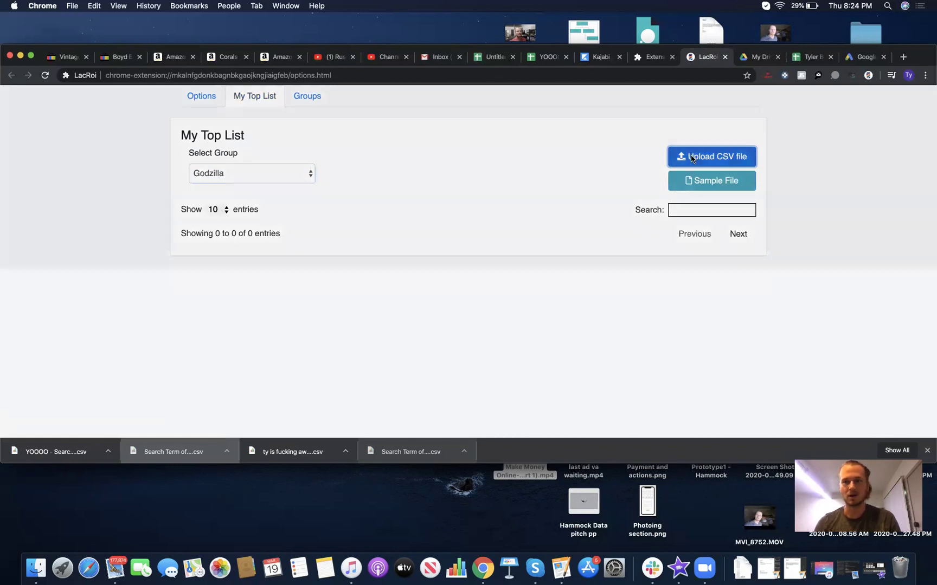
Upload the file YOOOO - Search Term of null (17).csv from Downloads to the Godzilla group and close the upload dialog
click(691, 158)
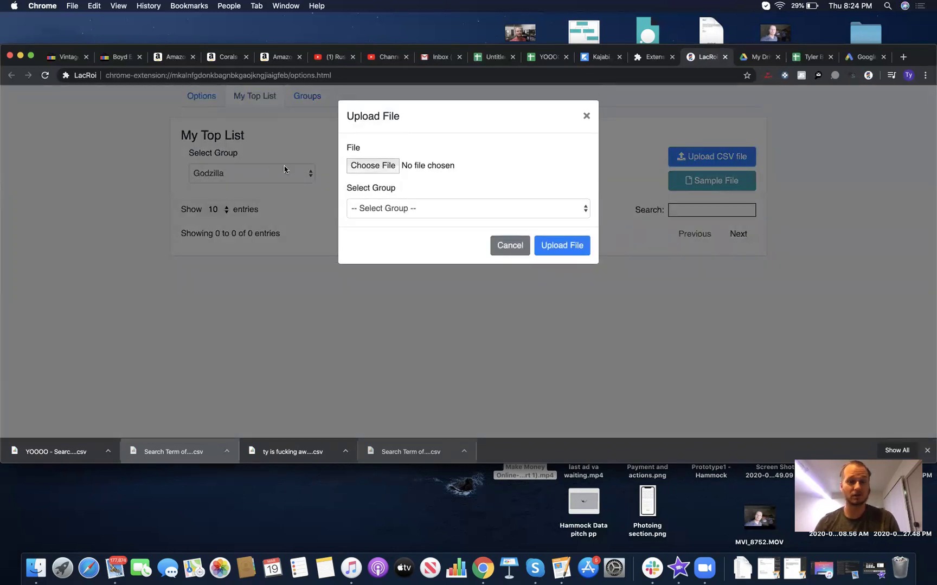
click(402, 210)
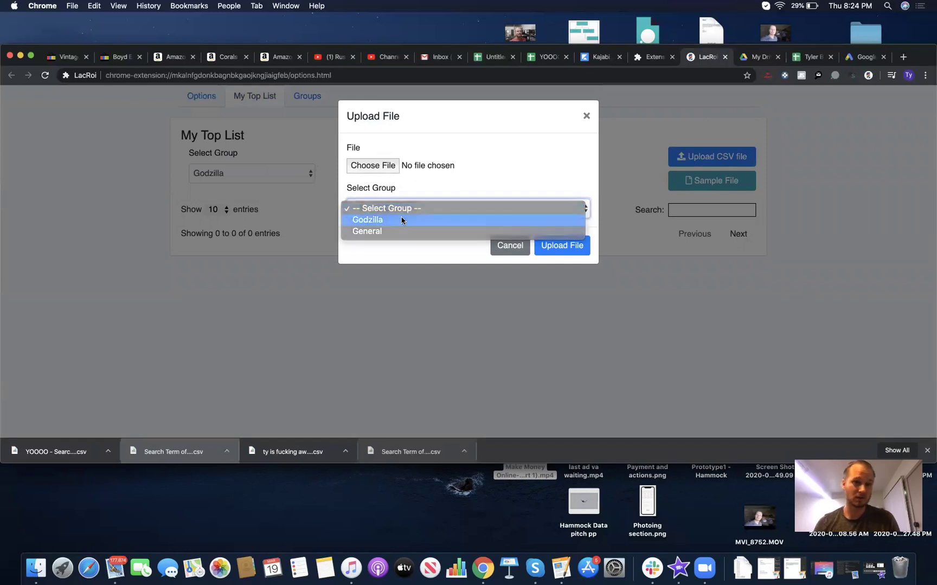
click(402, 220)
click(386, 166)
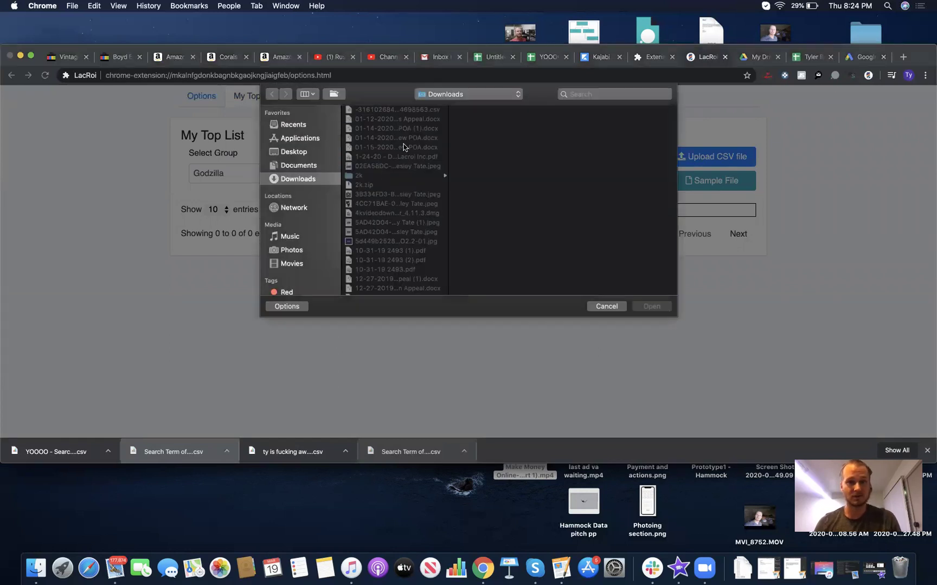
scroll(404, 147, down, 15)
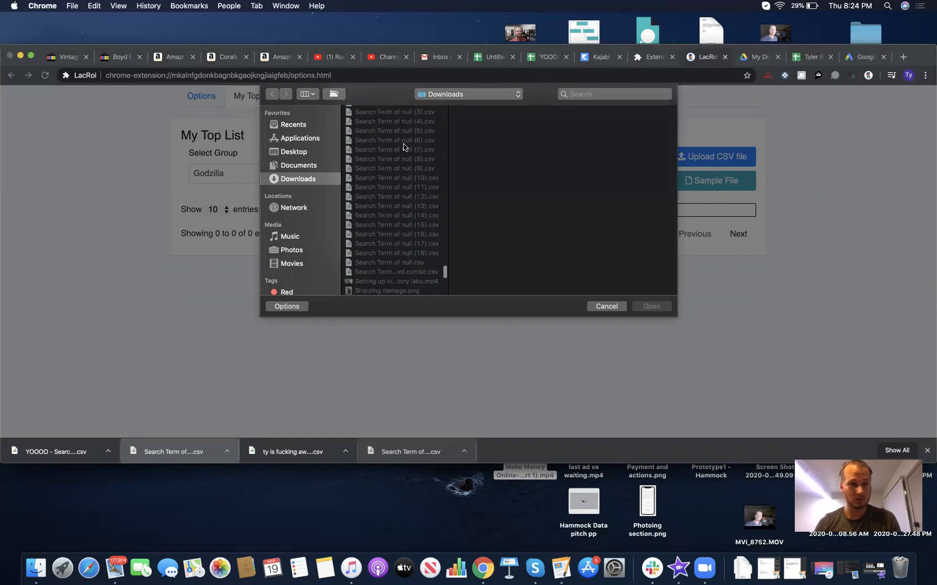
scroll(403, 147, down, 20)
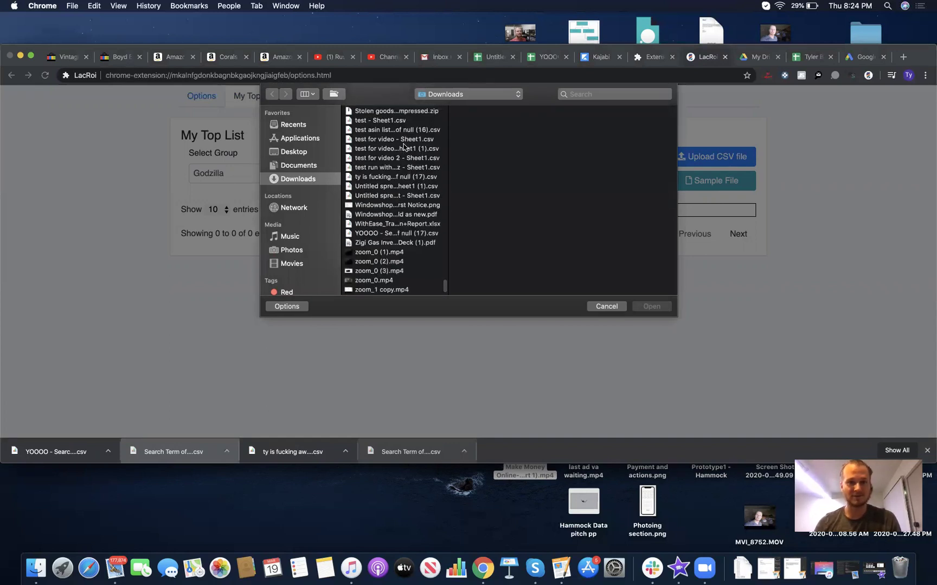
click(388, 232)
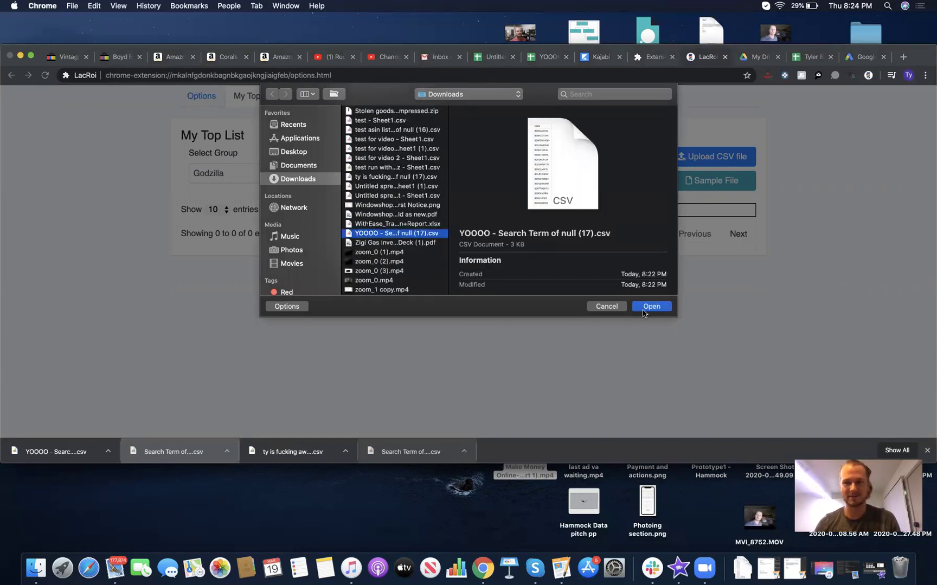
click(643, 309)
click(548, 245)
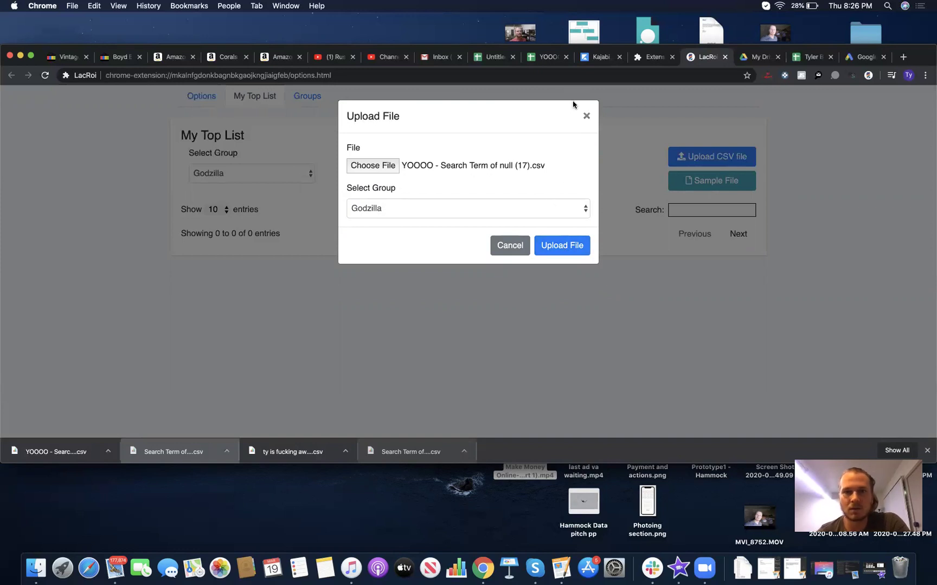
click(586, 115)
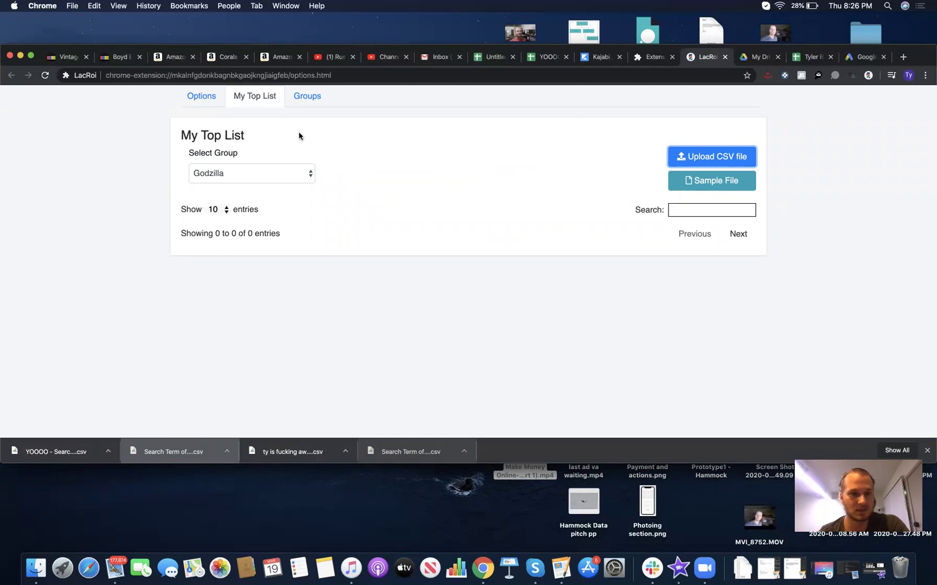
Reload the LacRoi page and display the Godzilla group's products in My Top List
click(264, 176)
click(265, 178)
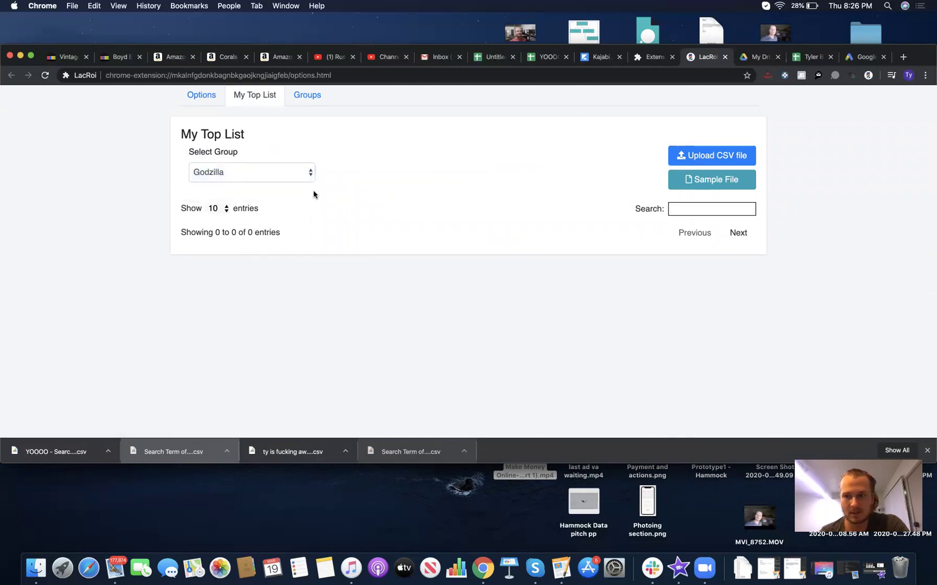
click(190, 96)
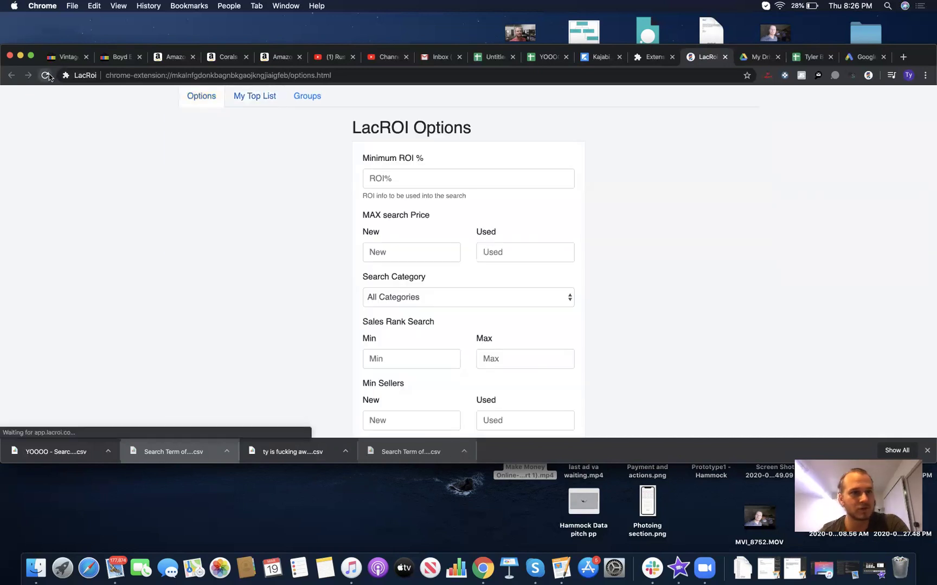
click(253, 99)
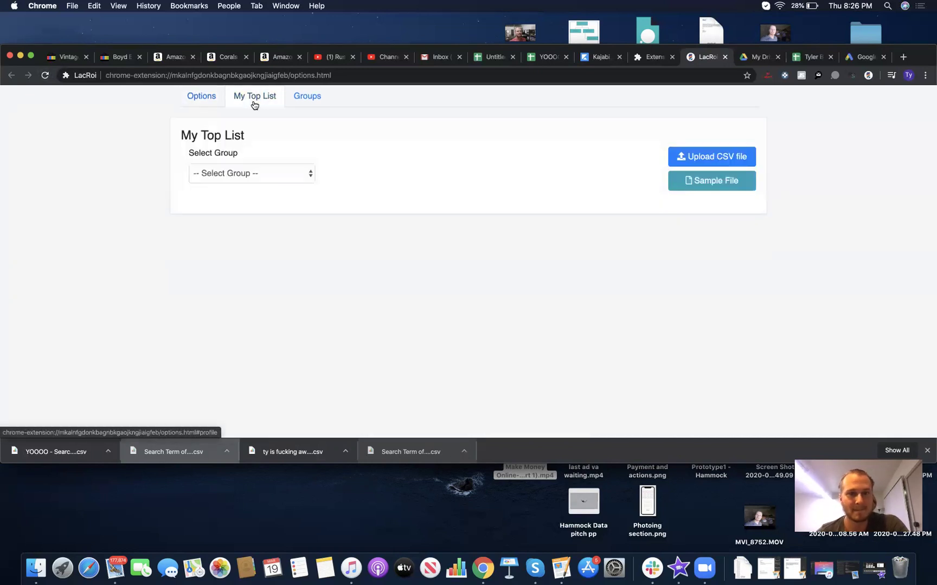
click(261, 173)
click(258, 187)
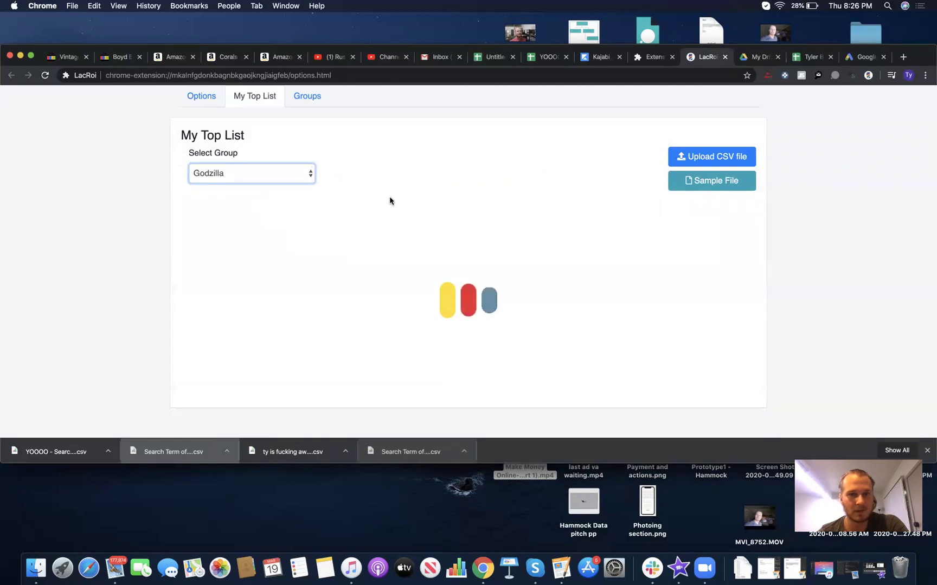
scroll(389, 200, down, 3)
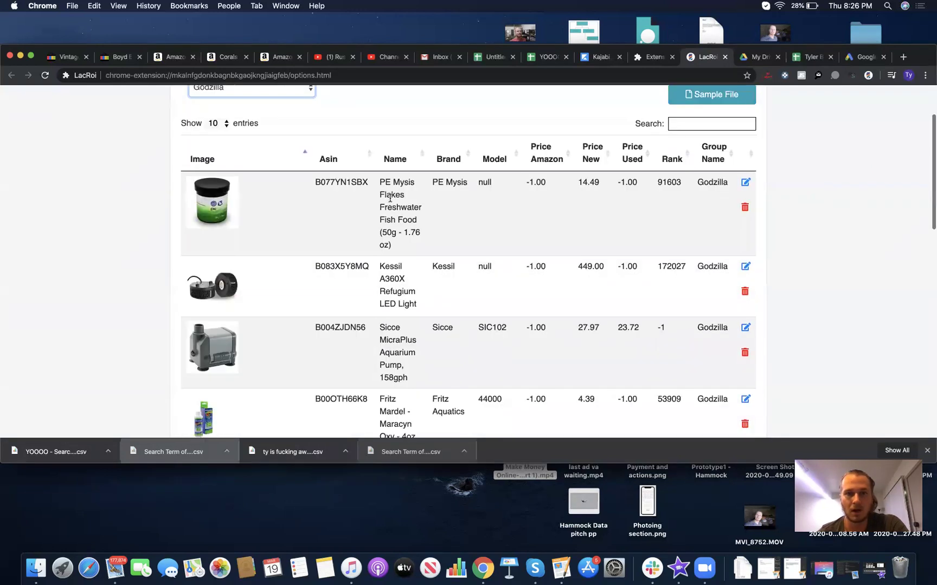
Examine the brand and model values of the PE Mysis fish food entry
double_click(485, 181)
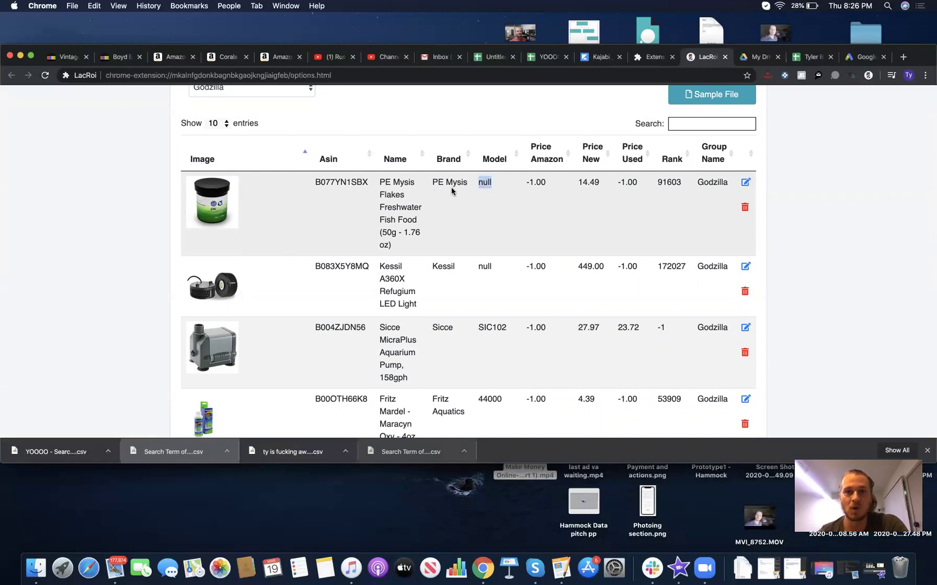
drag(432, 182, 458, 185)
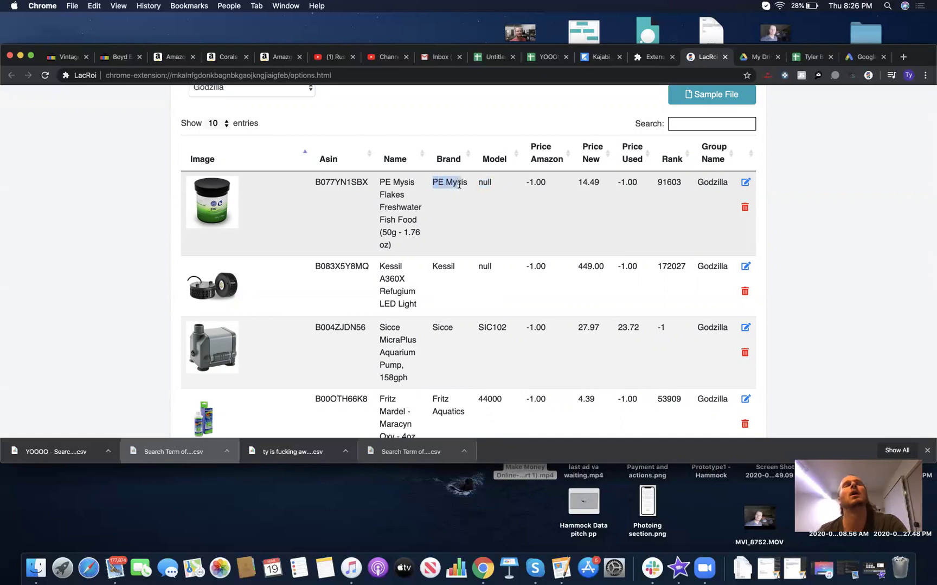
drag(459, 185, 486, 184)
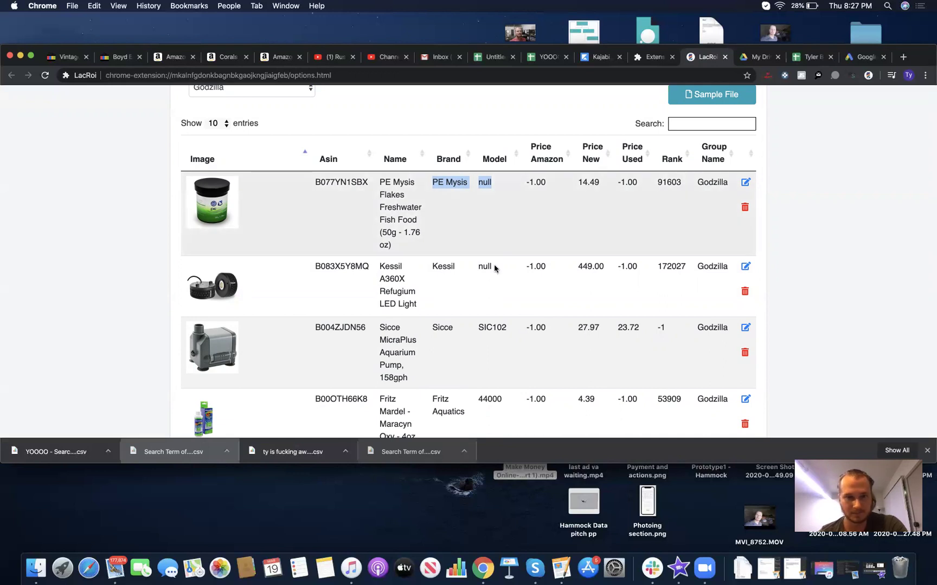
Copy A360X from the Kessil refugium light's name into the item's model field and save the item
double_click(397, 278)
key(super+c)
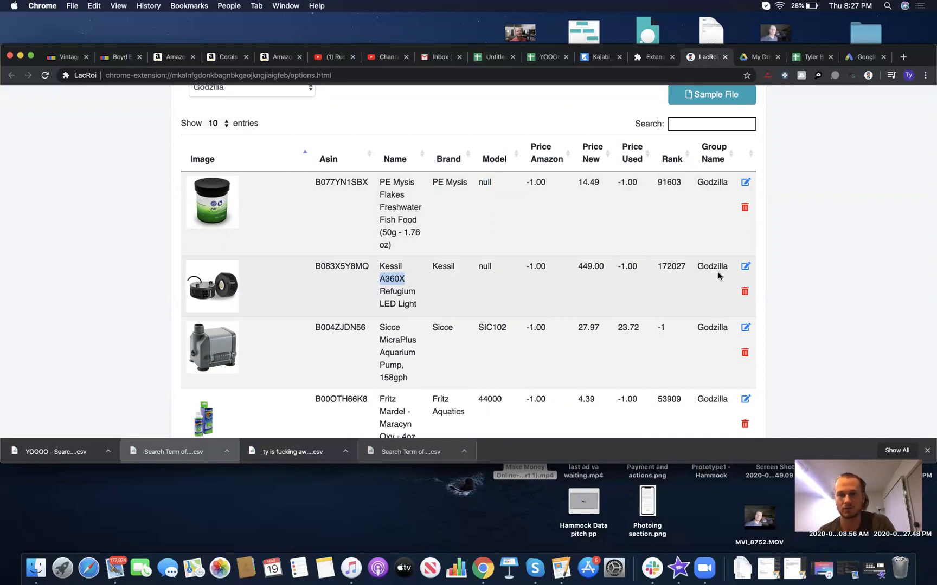
click(746, 267)
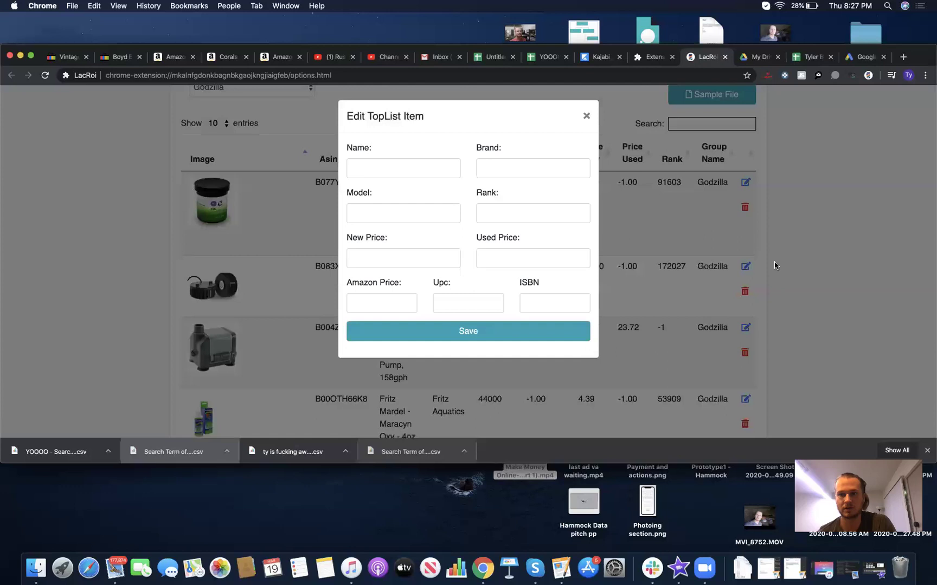
click(413, 212)
key(super+v)
click(498, 168)
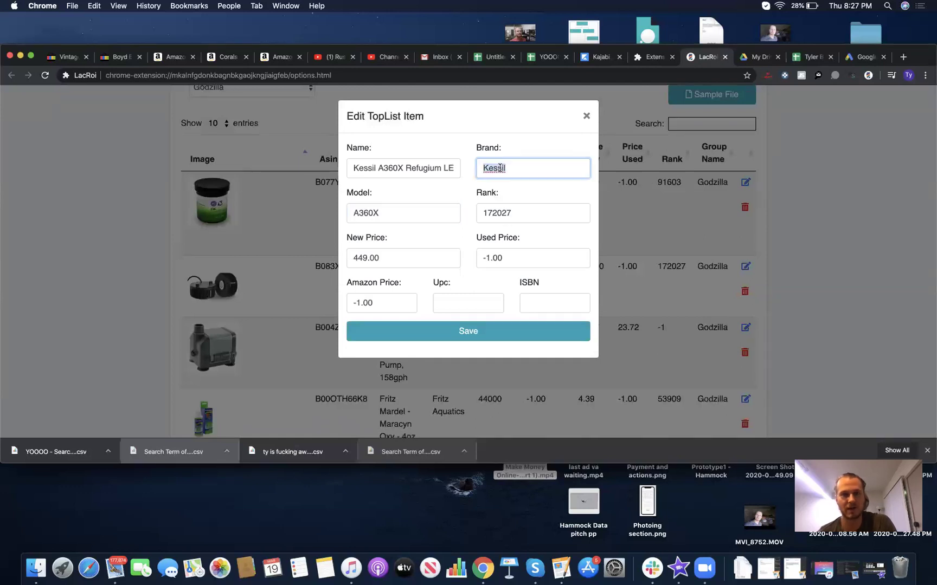
double_click(384, 205)
click(486, 170)
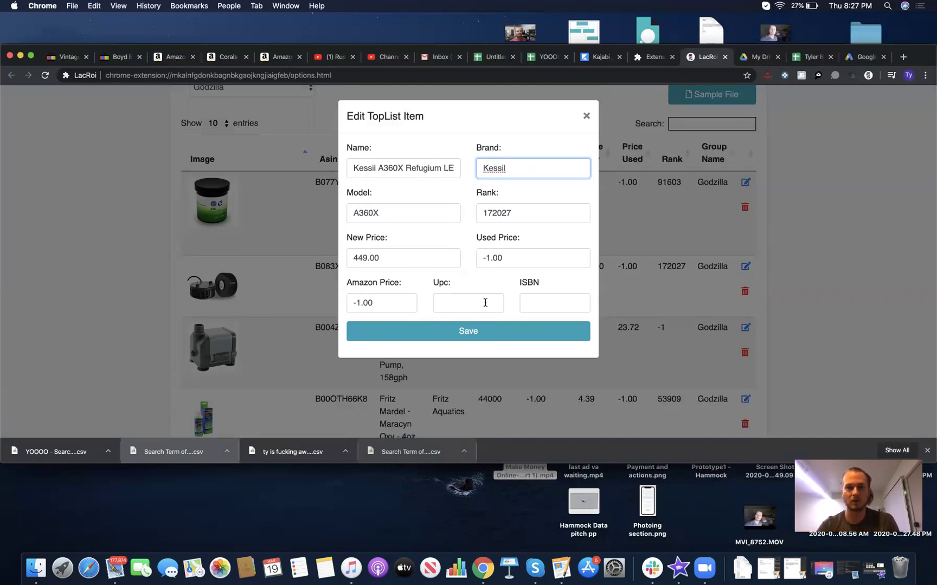
click(483, 331)
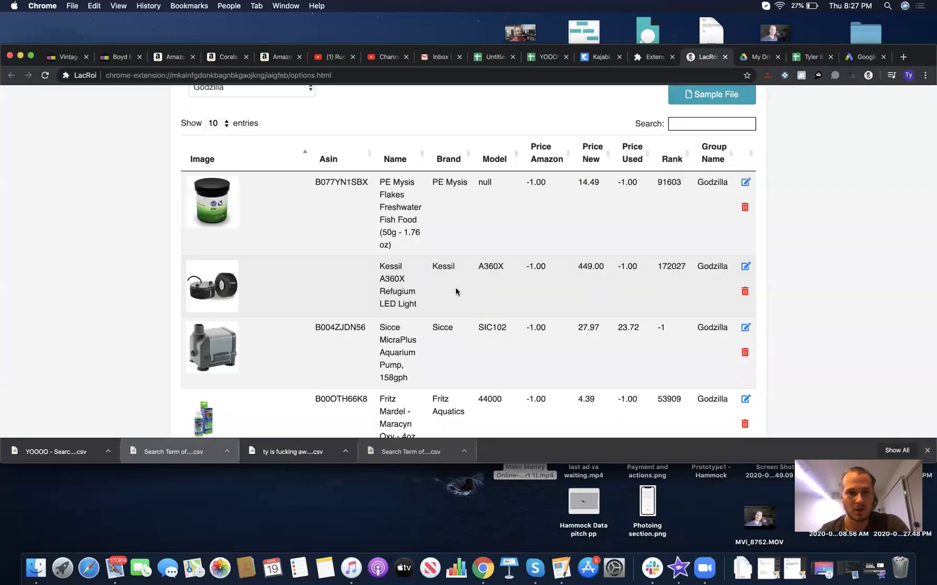
Look through the first page of Godzilla products, checking their models and the number of pages
scroll(456, 292, down, 2)
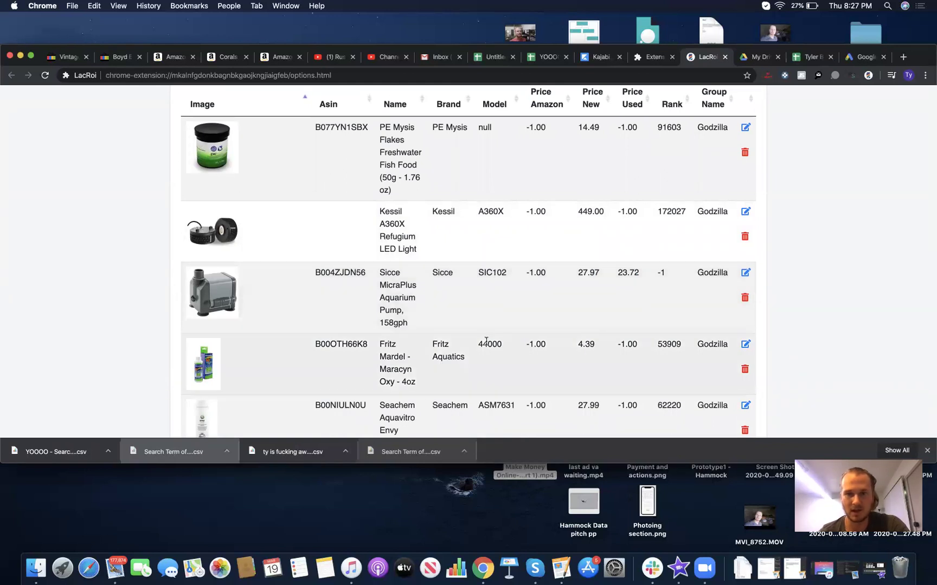
scroll(488, 343, down, 2)
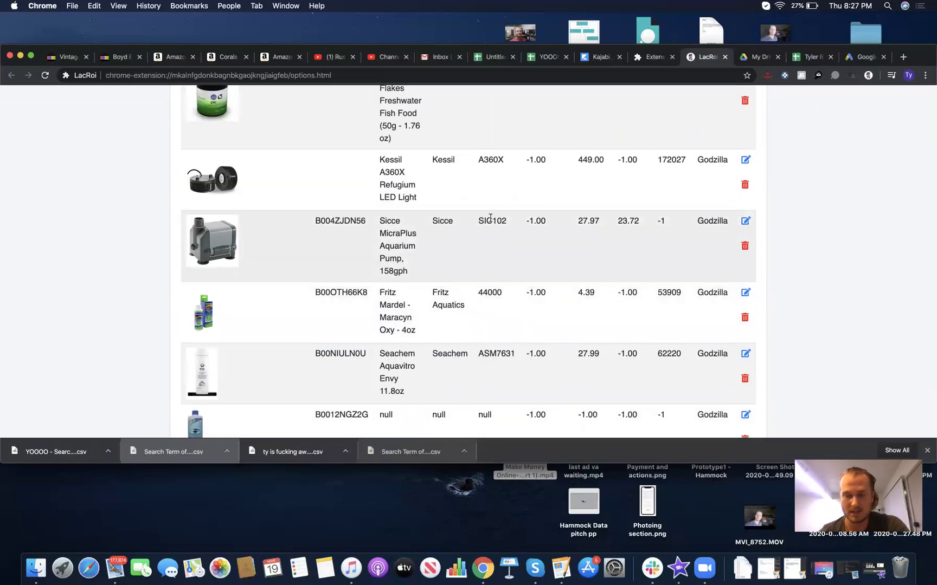
scroll(433, 336, down, 1)
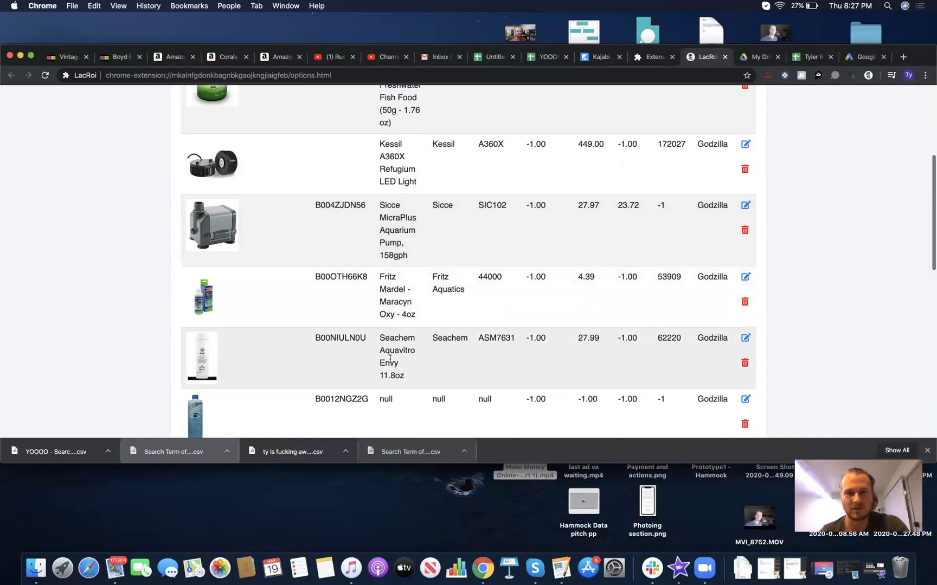
scroll(490, 340, down, 5)
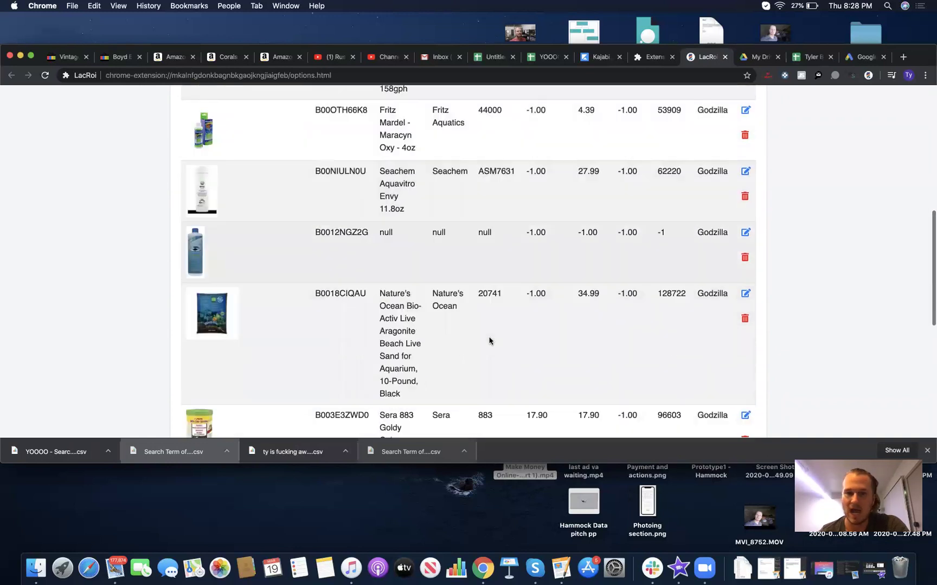
scroll(489, 340, down, 6)
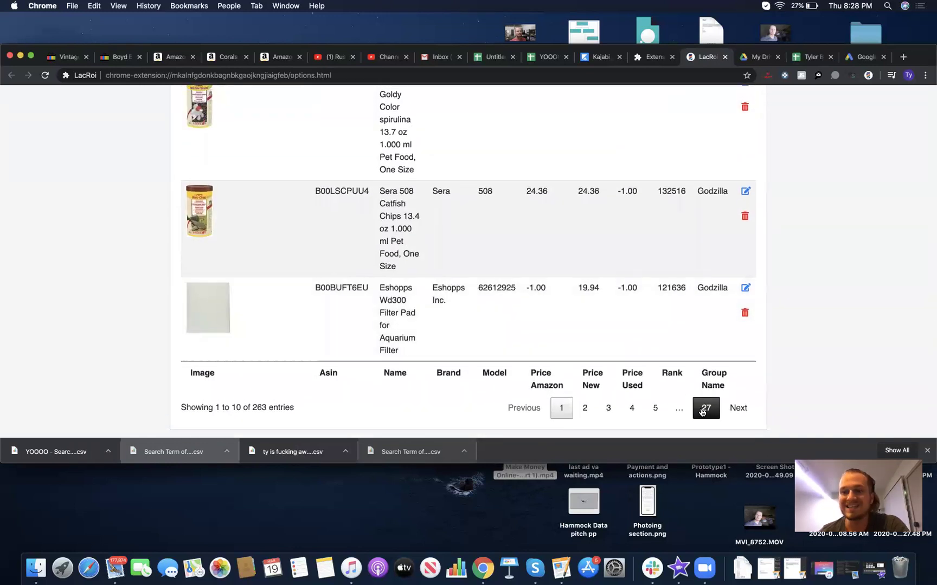
scroll(542, 326, up, 1)
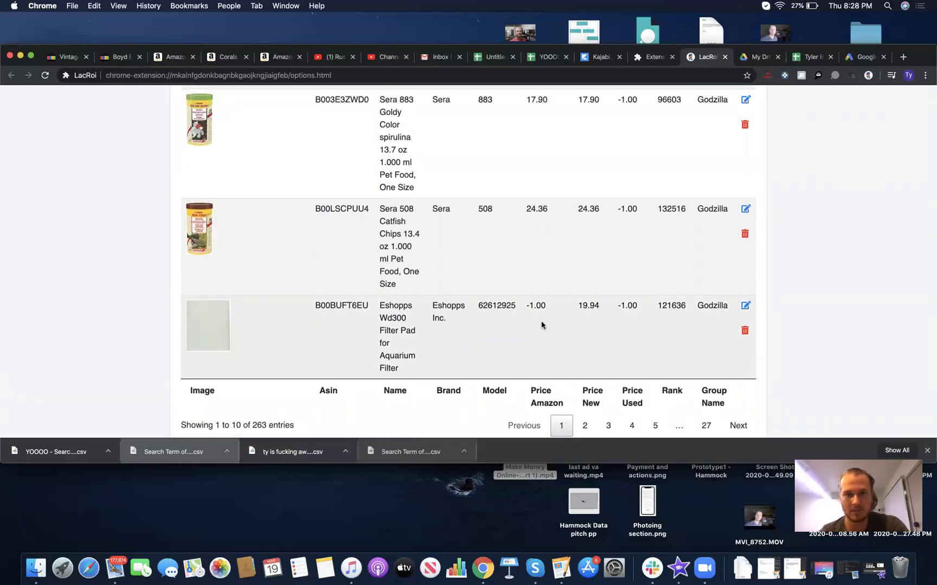
scroll(541, 321, up, 15)
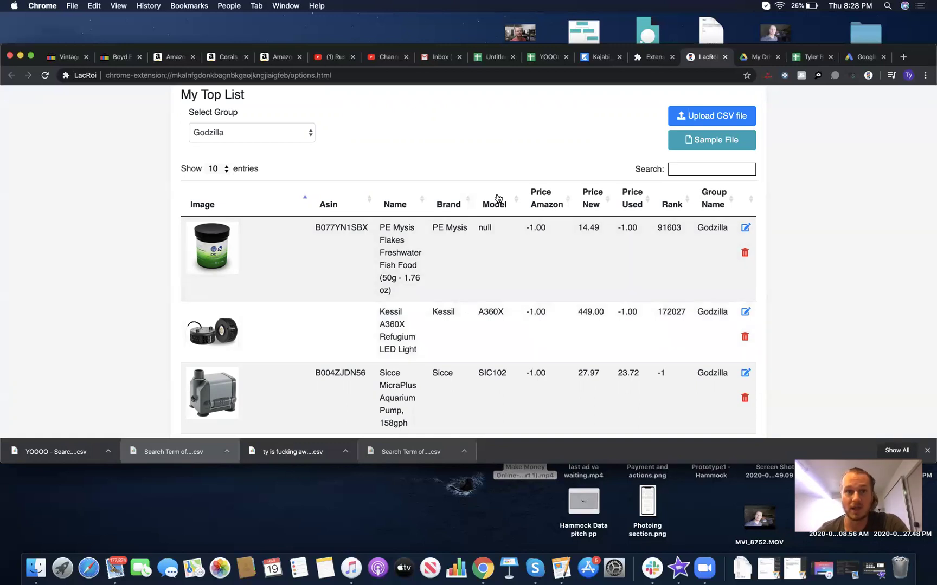
scroll(496, 199, up, 2)
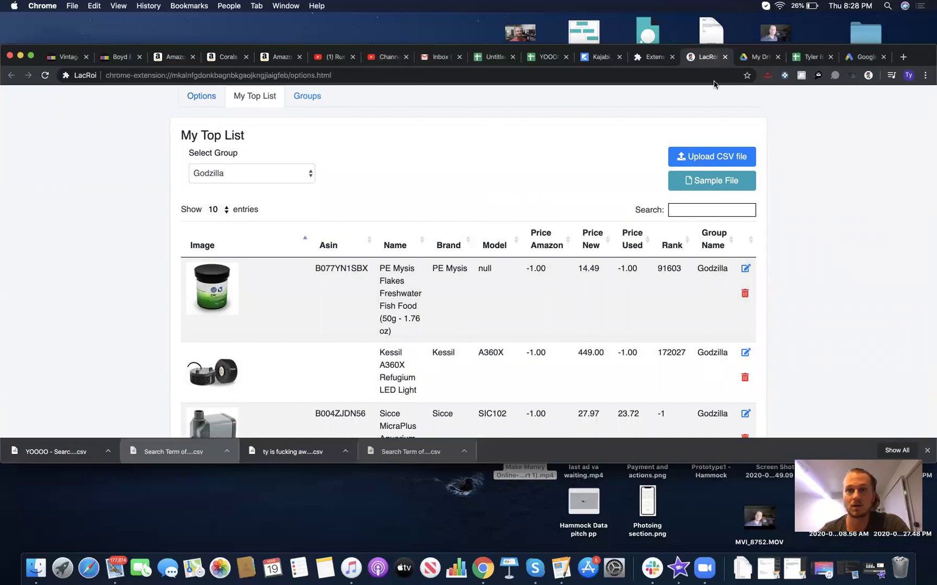
Close the LacRoi options page, return to the eBay search results and show the Godzilla group in the LacRoi extension's top list
click(725, 57)
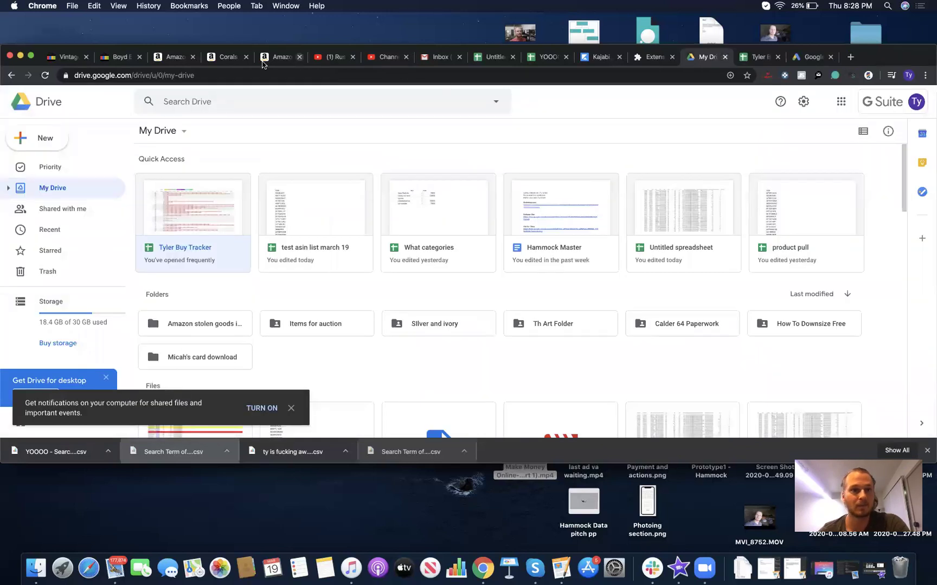
click(123, 60)
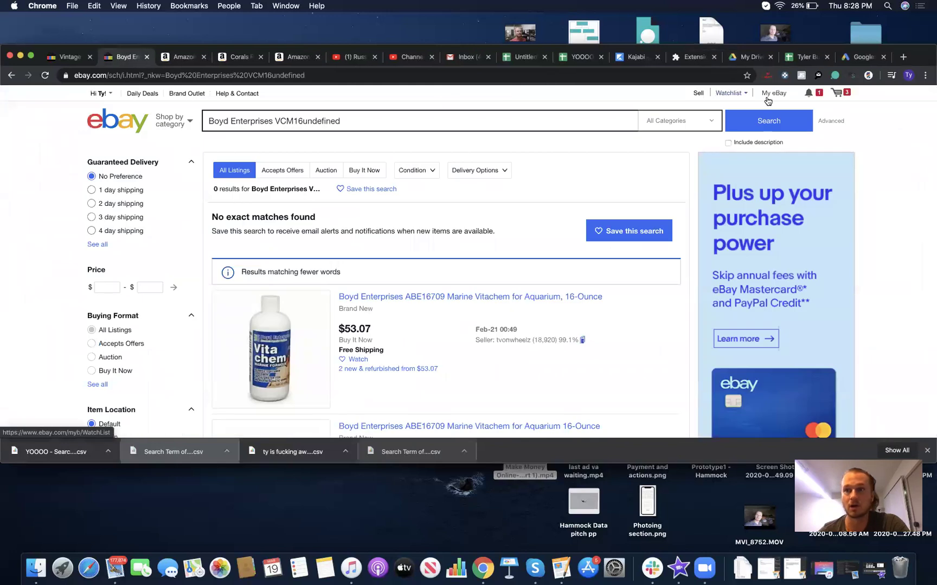
click(868, 76)
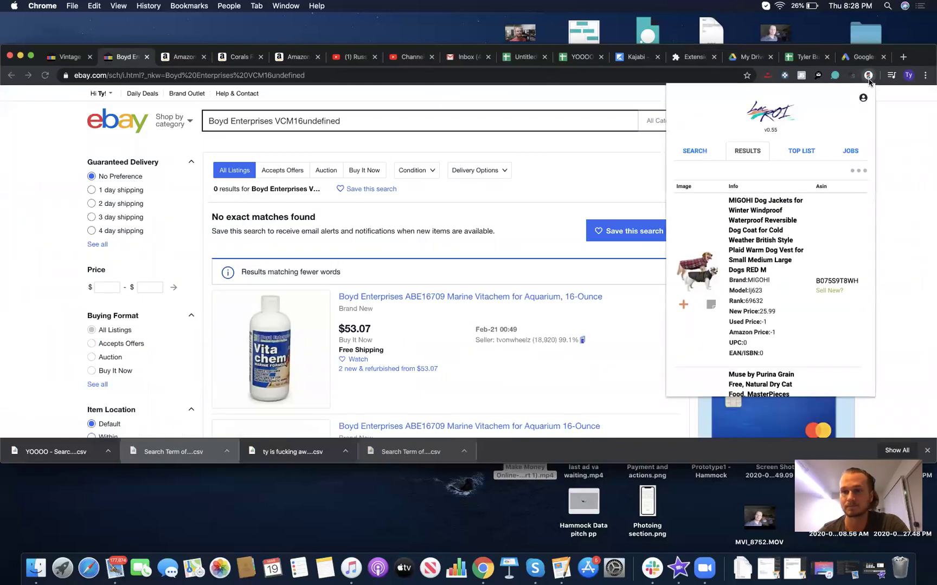
click(802, 155)
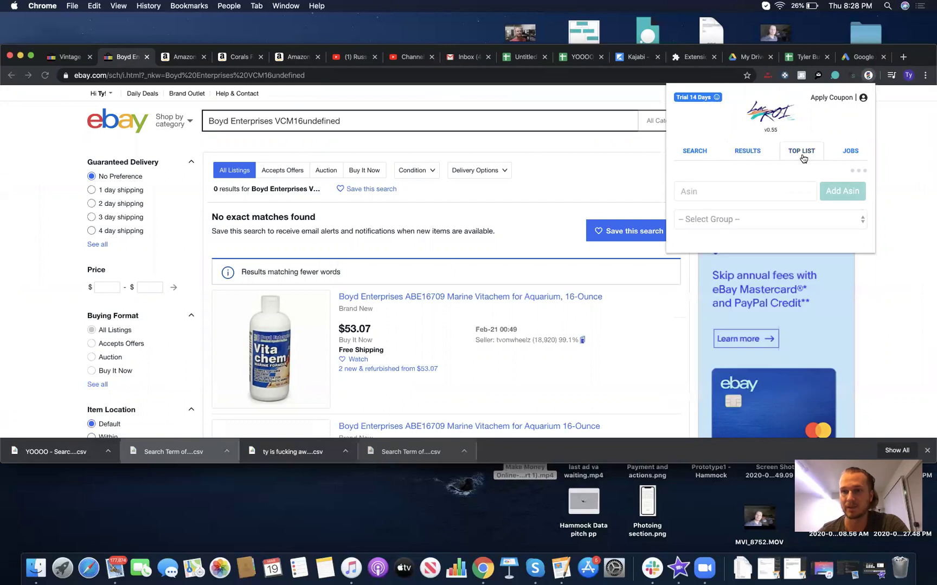
click(775, 219)
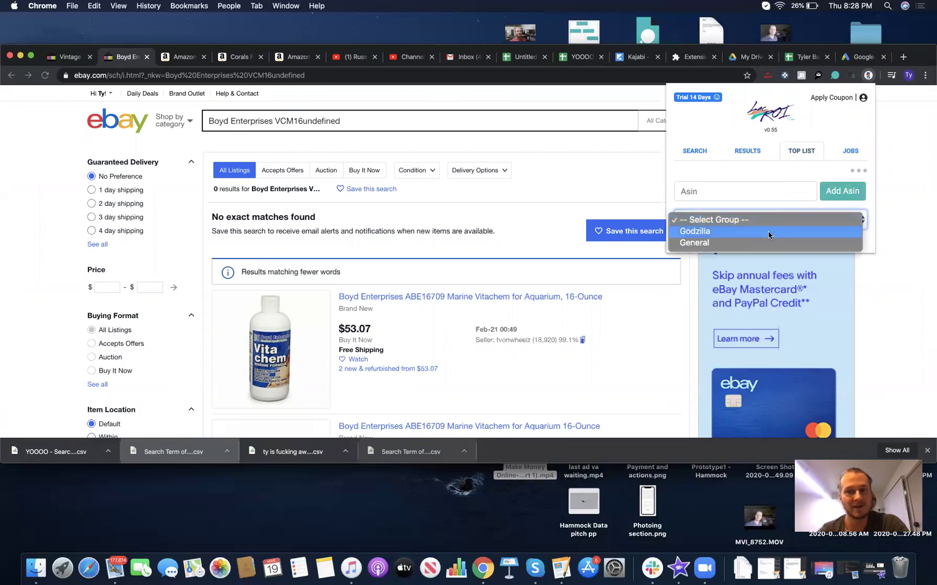
click(768, 232)
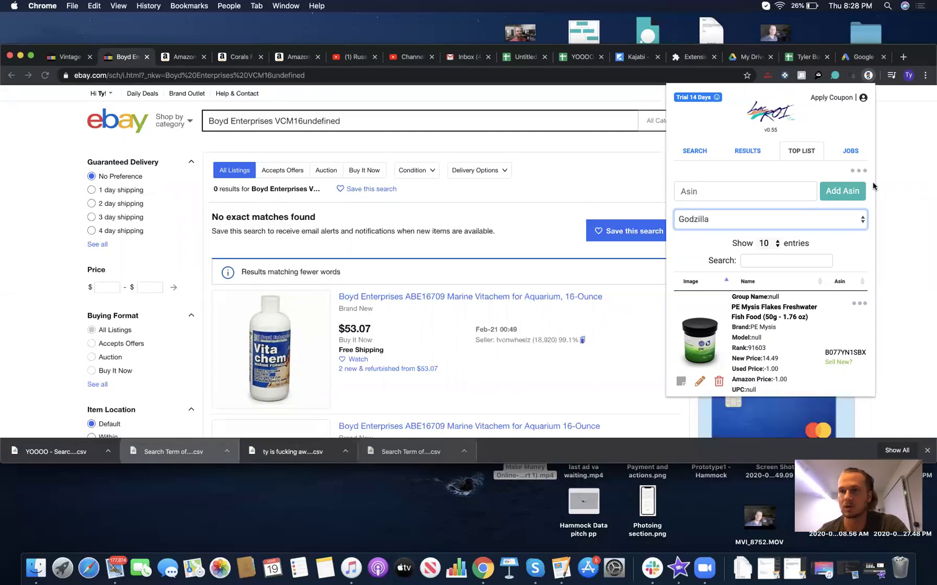
Create a job that gets all best deals for the Godzilla group and dismiss the job dialog
click(861, 173)
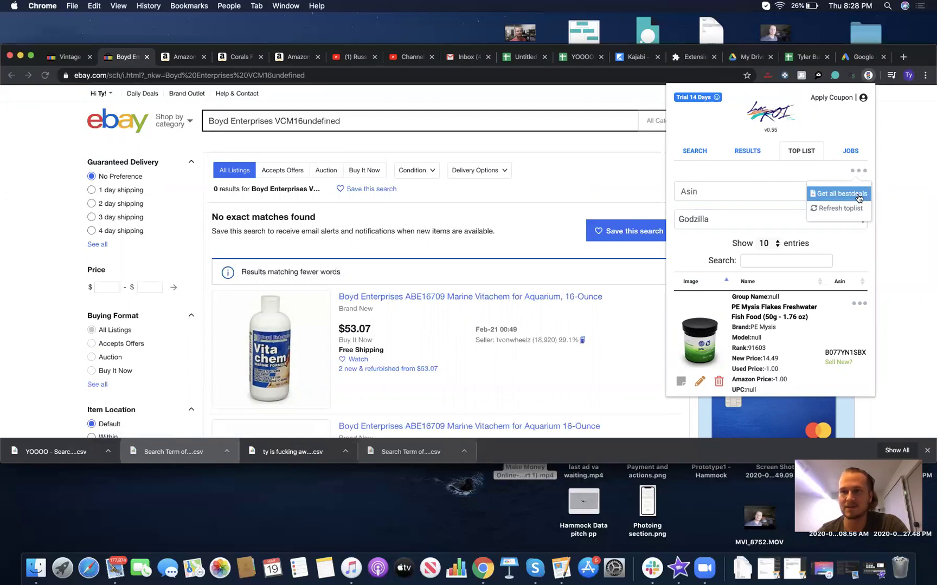
click(859, 197)
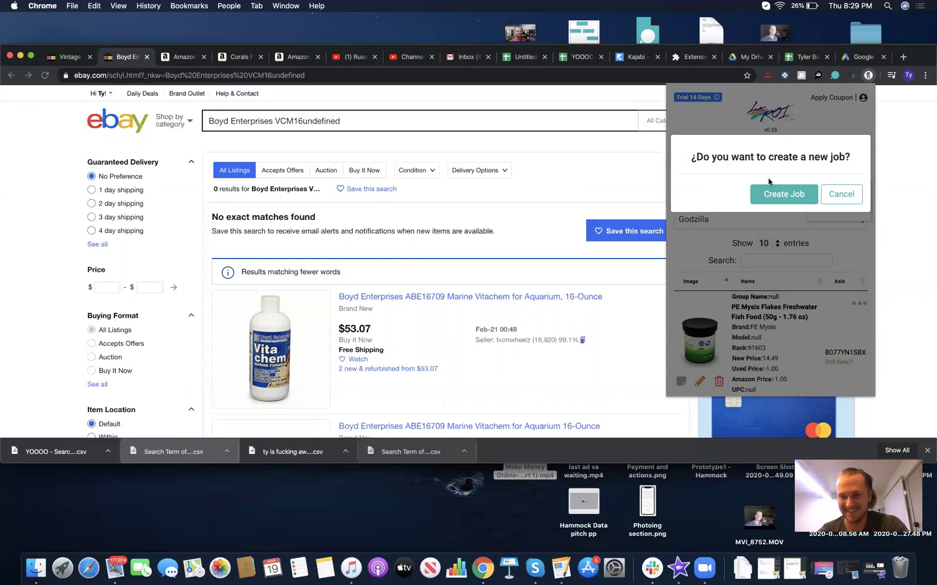
click(767, 196)
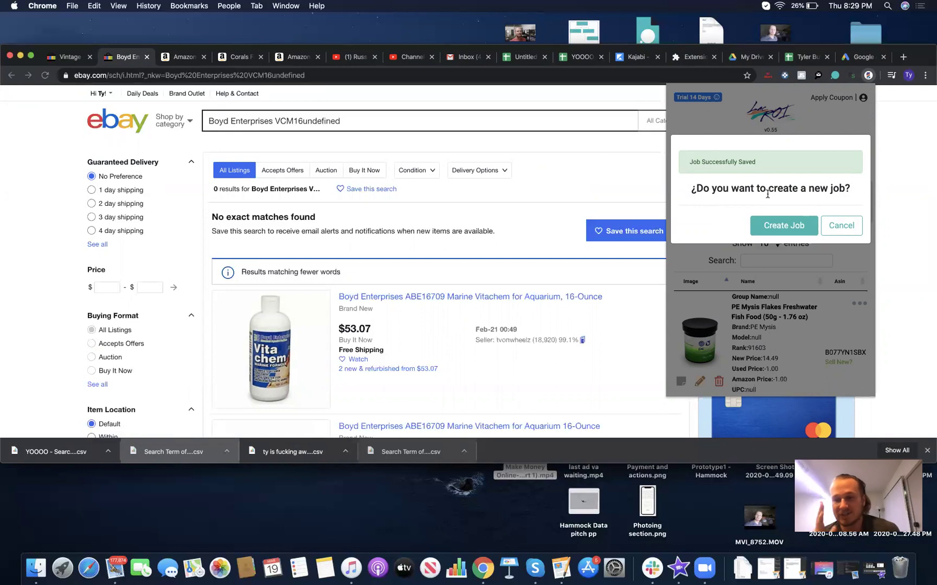
click(841, 223)
click(850, 154)
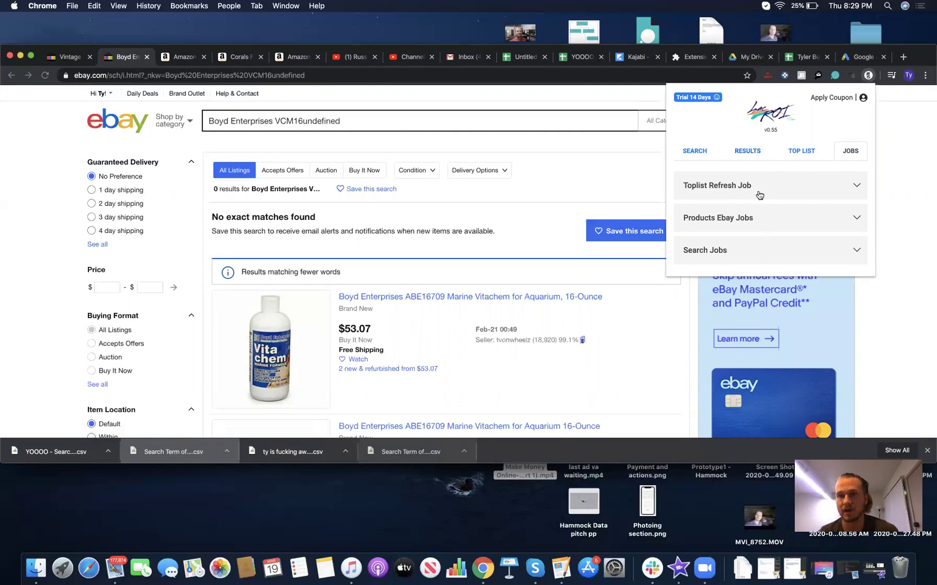
click(806, 154)
mouse_move(838, 190)
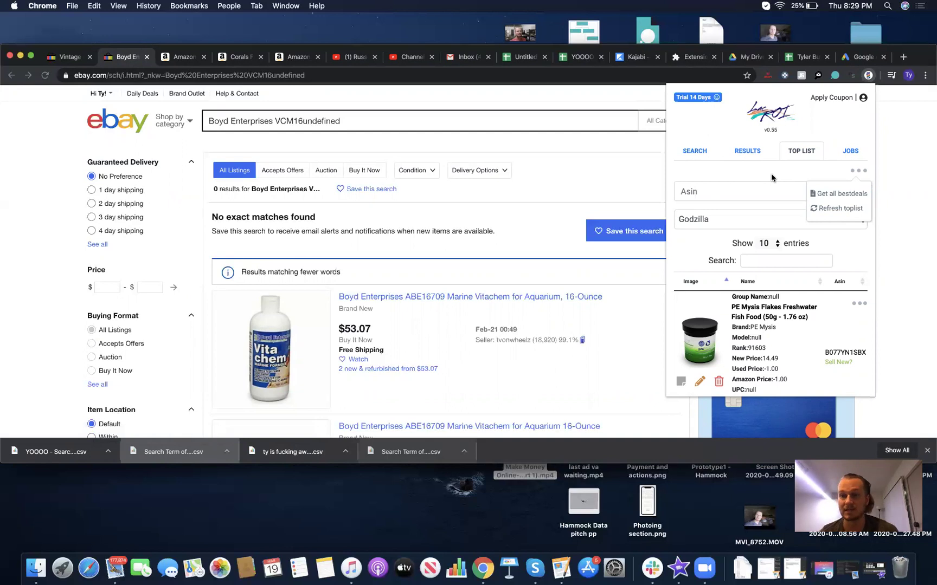
click(750, 155)
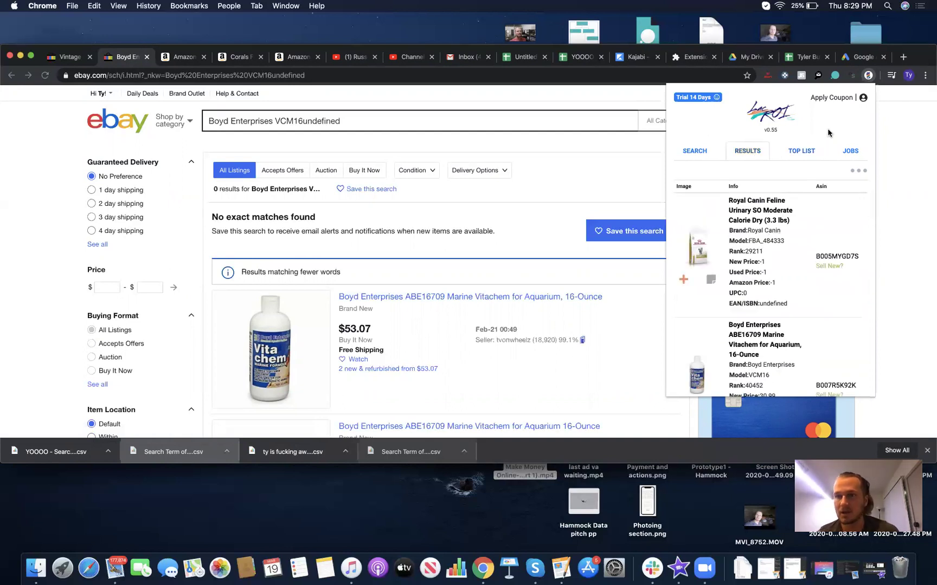
Check the Godzilla job's status under the products eBay jobs, view its report and close the report page
click(849, 154)
click(740, 249)
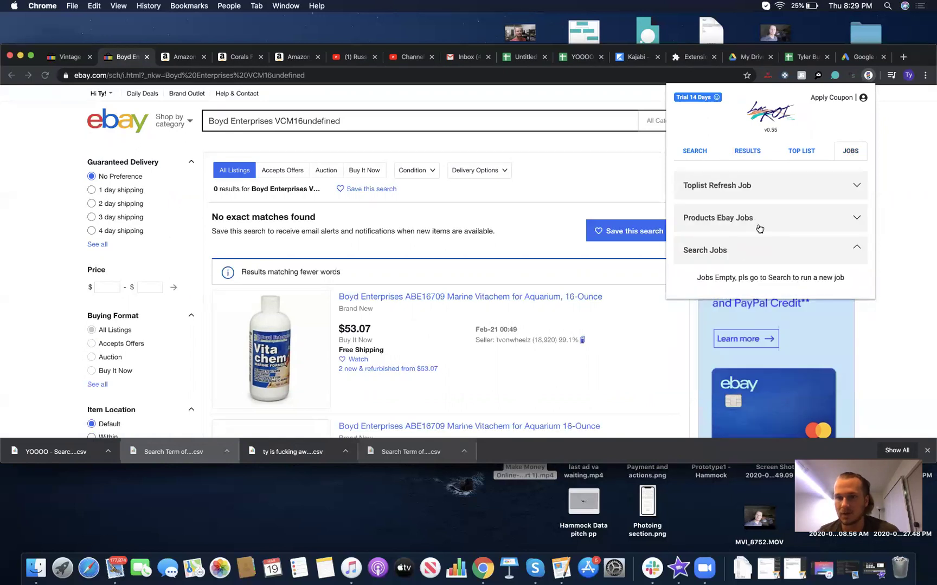
click(758, 226)
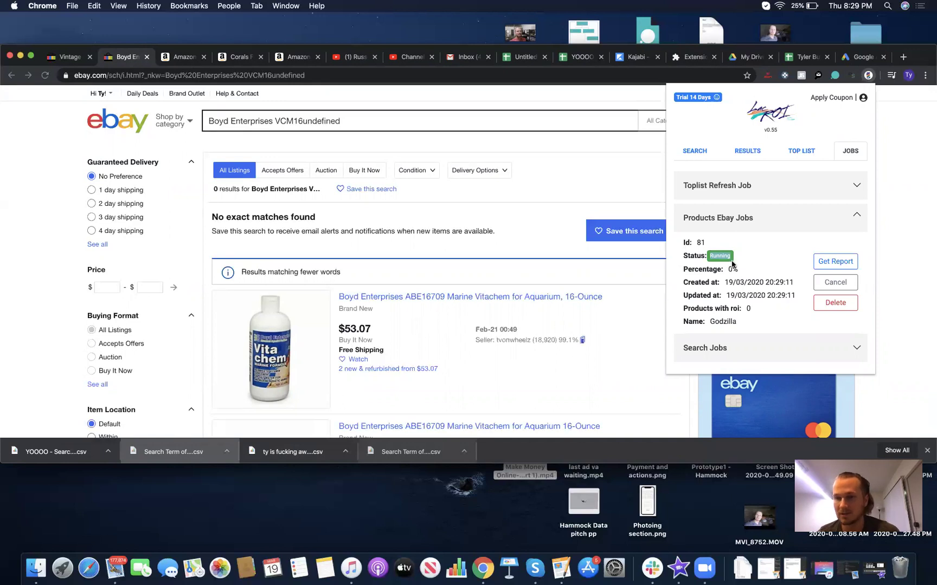
click(836, 262)
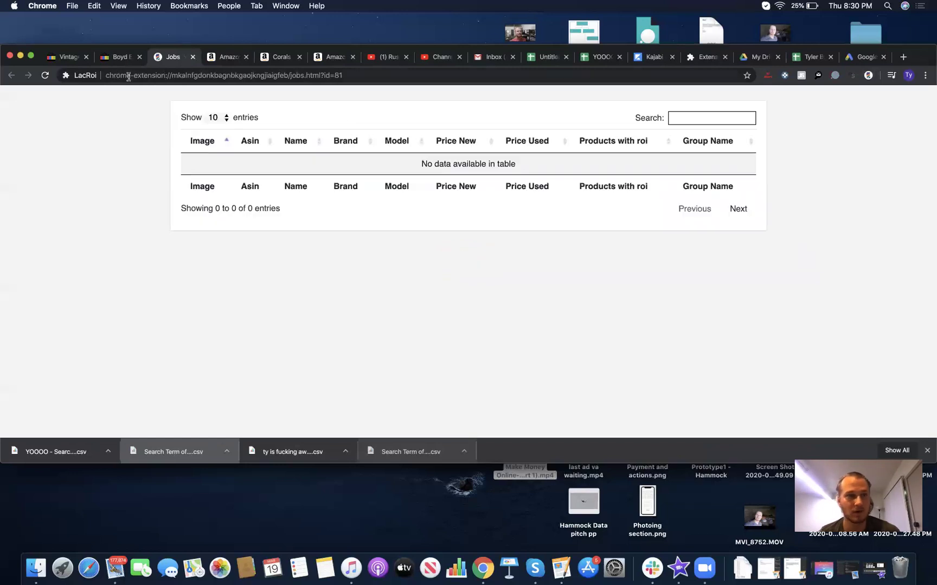
click(192, 57)
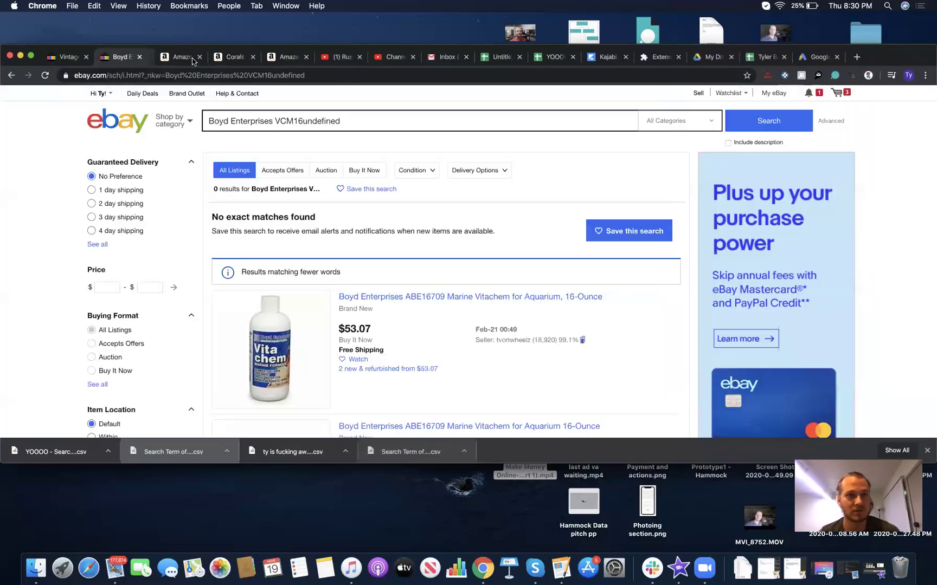
Reopen the LacRoi extension's list of products eBay jobs and get the Godzilla job's report again
click(869, 74)
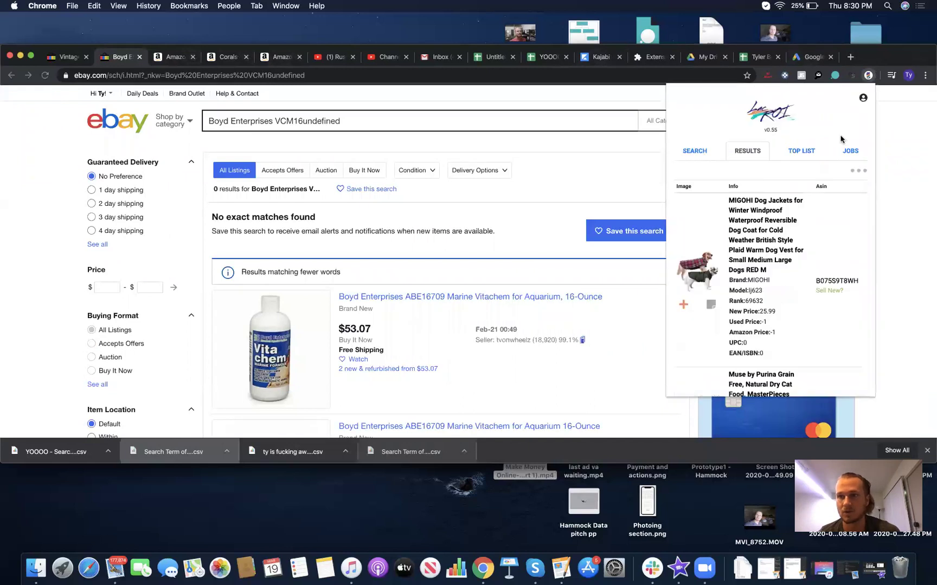
click(842, 152)
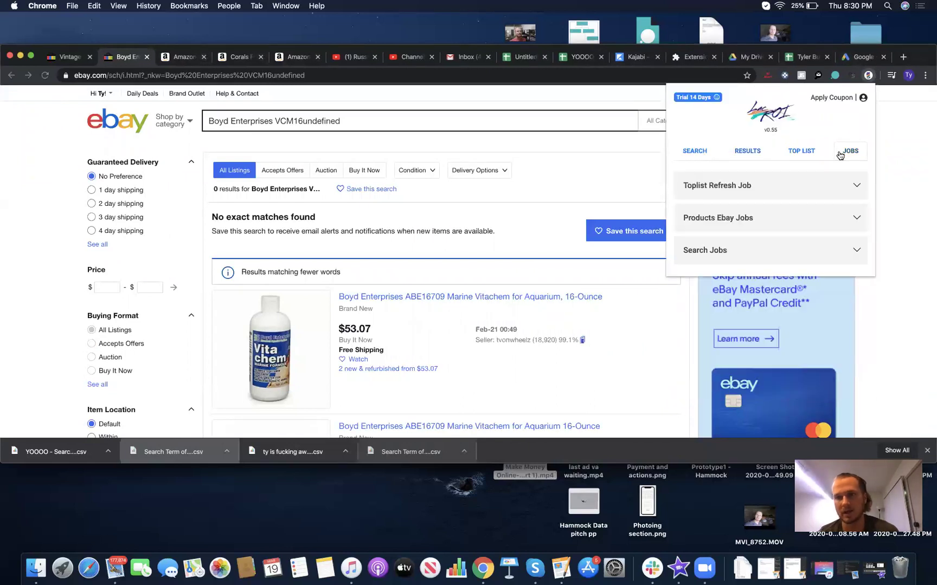
click(769, 232)
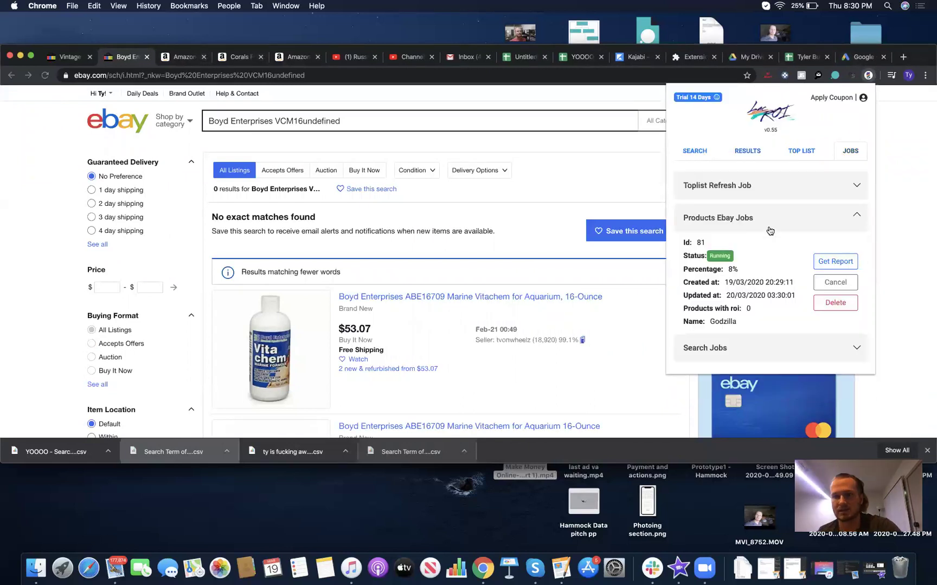
click(830, 263)
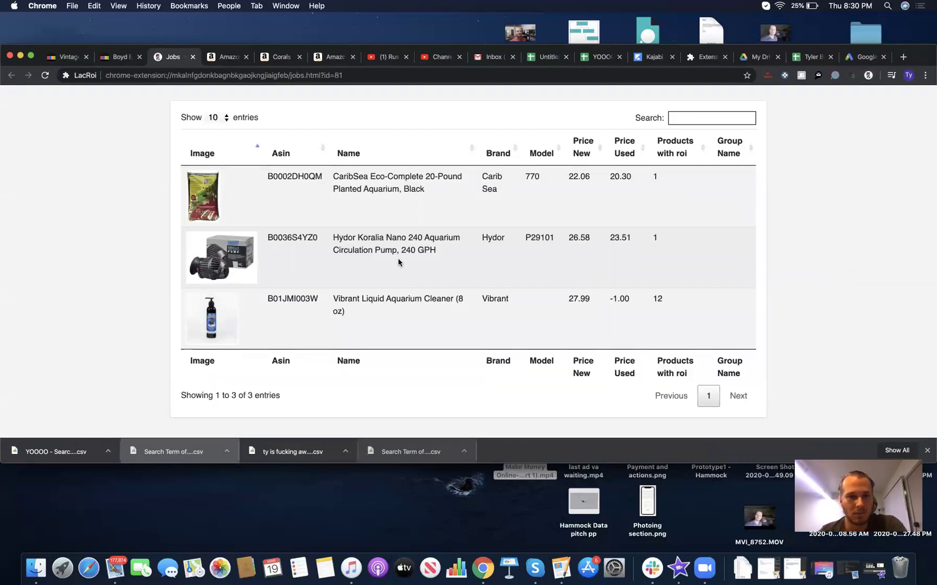
Inspect the eBay match for the Hydor Koralia Nano 240 pump and its listing, then return to the job report
click(403, 259)
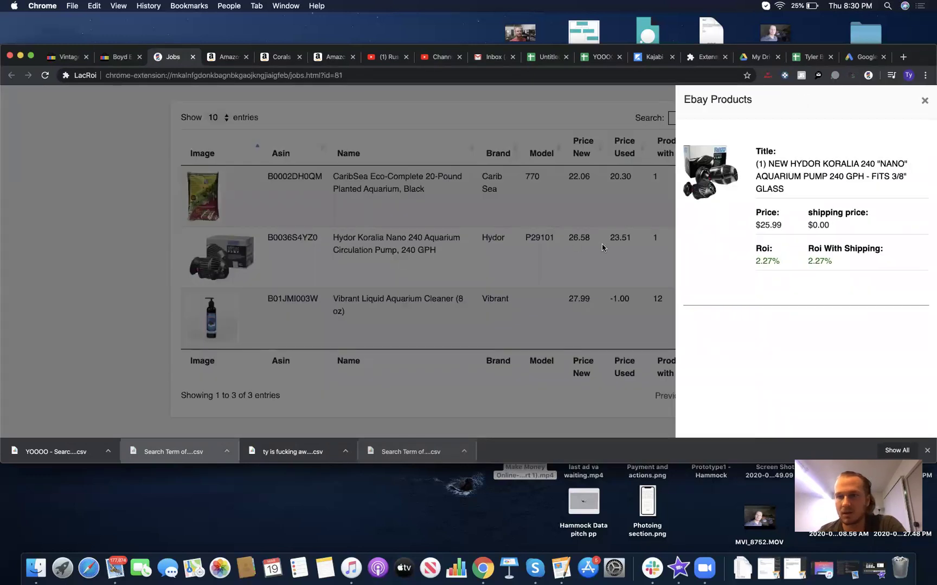
click(791, 179)
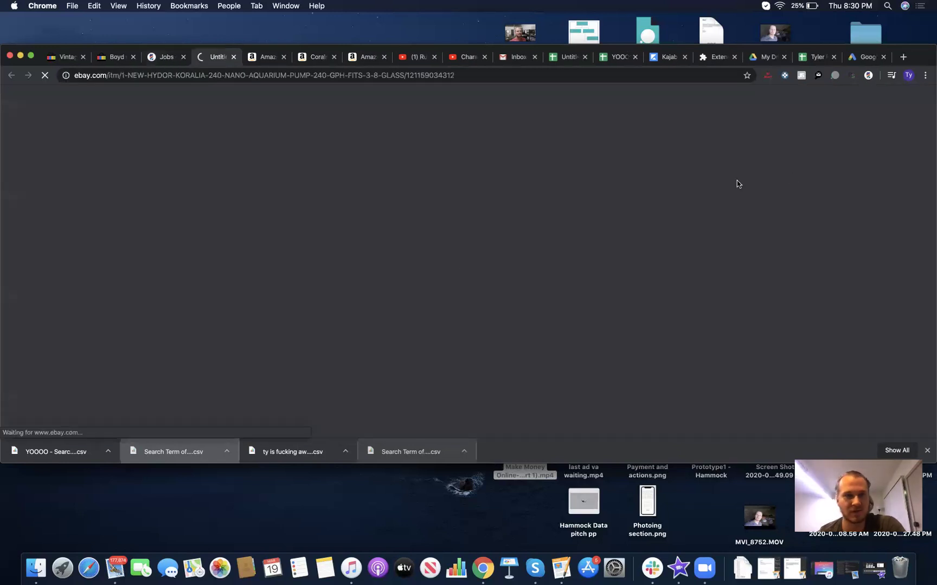
scroll(422, 241, down, 3)
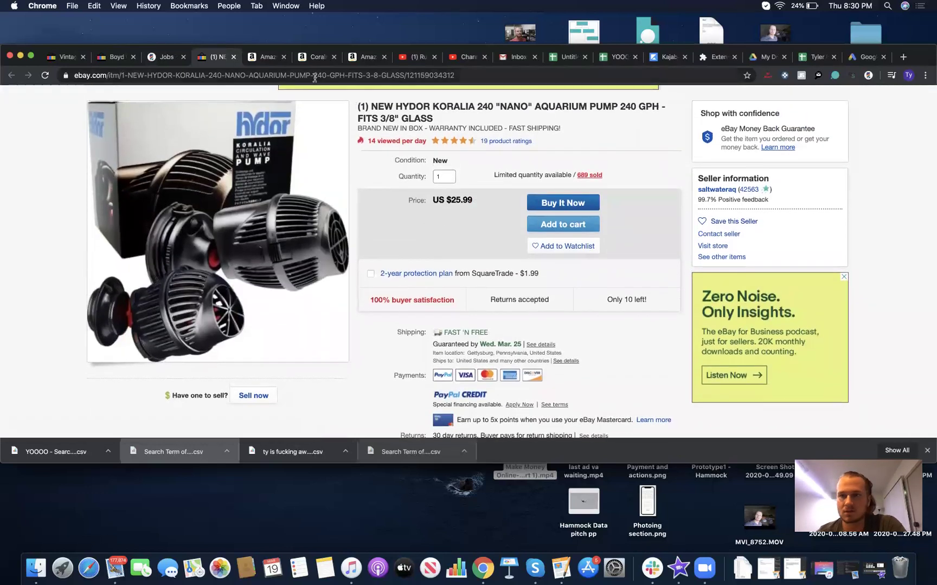
click(163, 64)
click(348, 278)
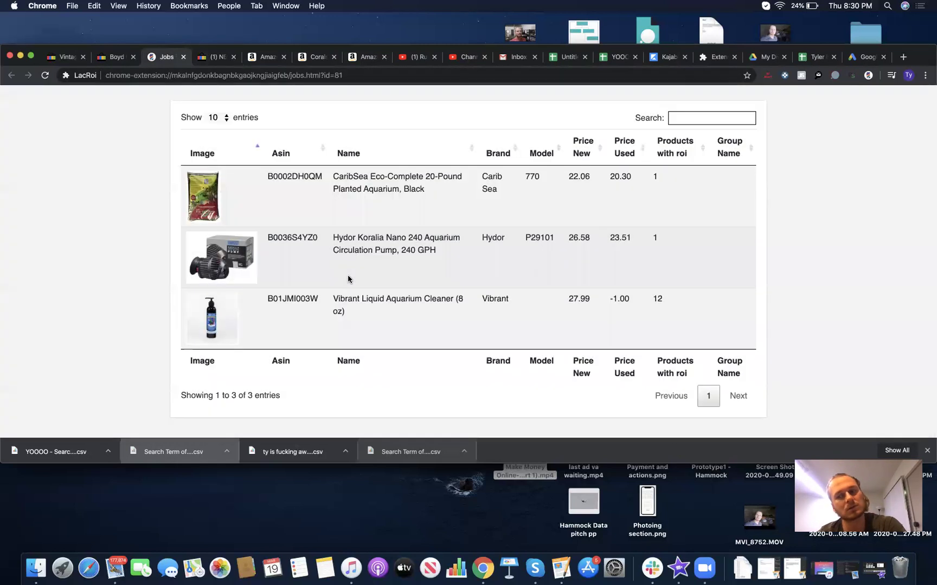
Compare the ROI with and without shipping for the CaribSea Eco-Complete eBay match, then dismiss its details
click(387, 206)
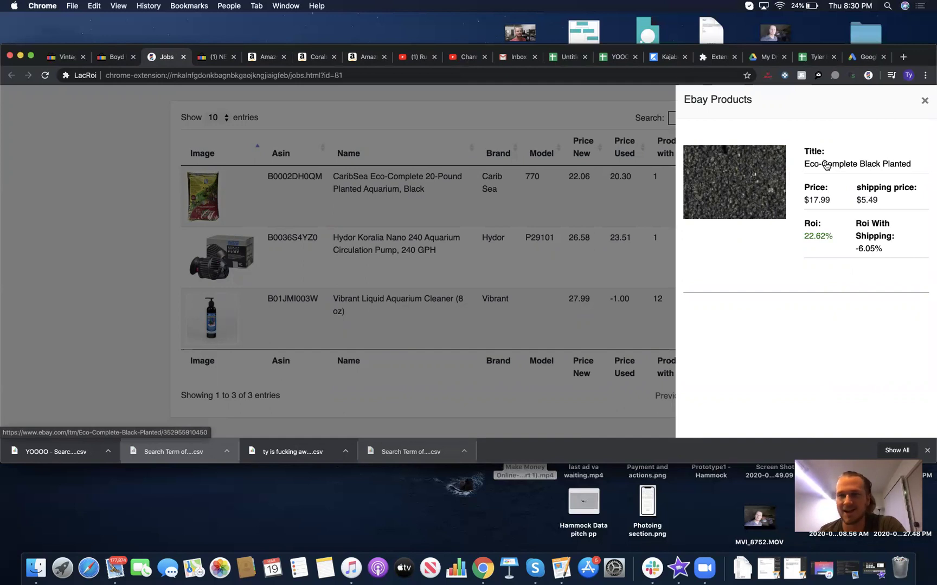
drag(809, 239, 883, 249)
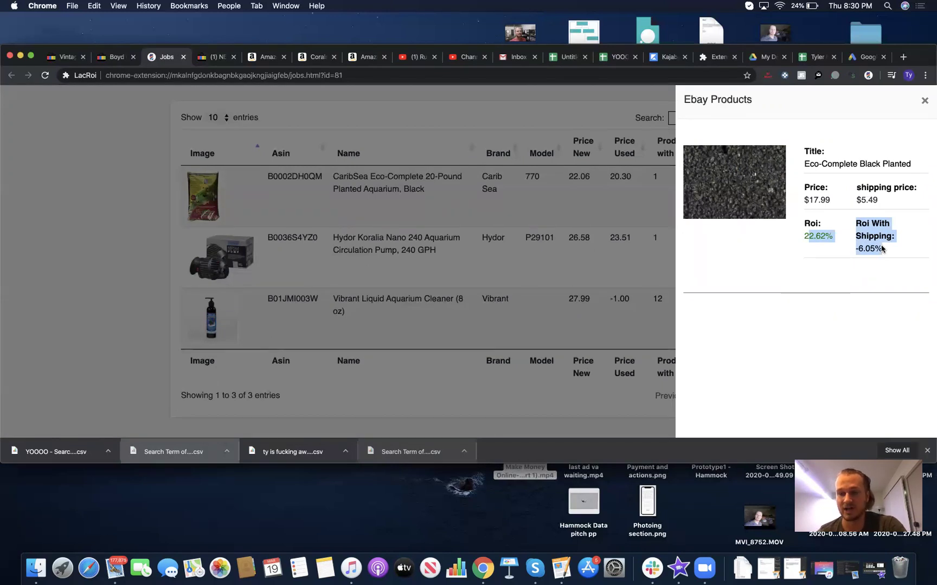
click(423, 317)
Look through all eBay matches for the Vibrant Liquid Aquarium Cleaner to judge their relevance, then dismiss the match list
click(431, 315)
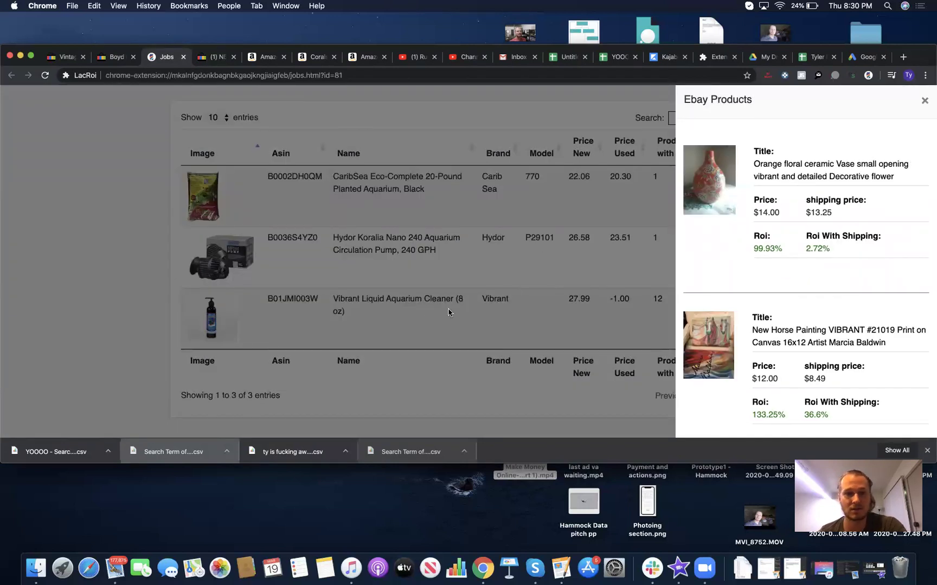
click(482, 296)
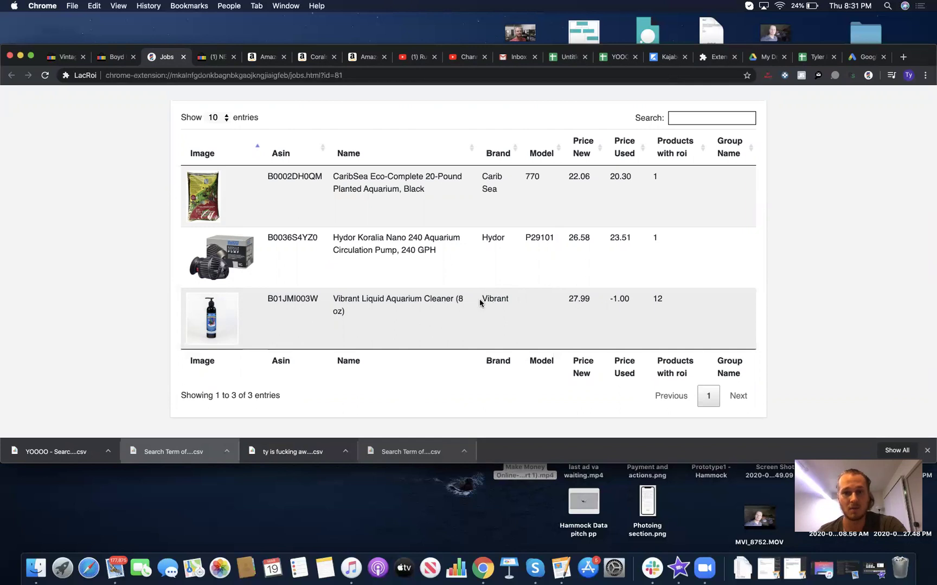
click(513, 301)
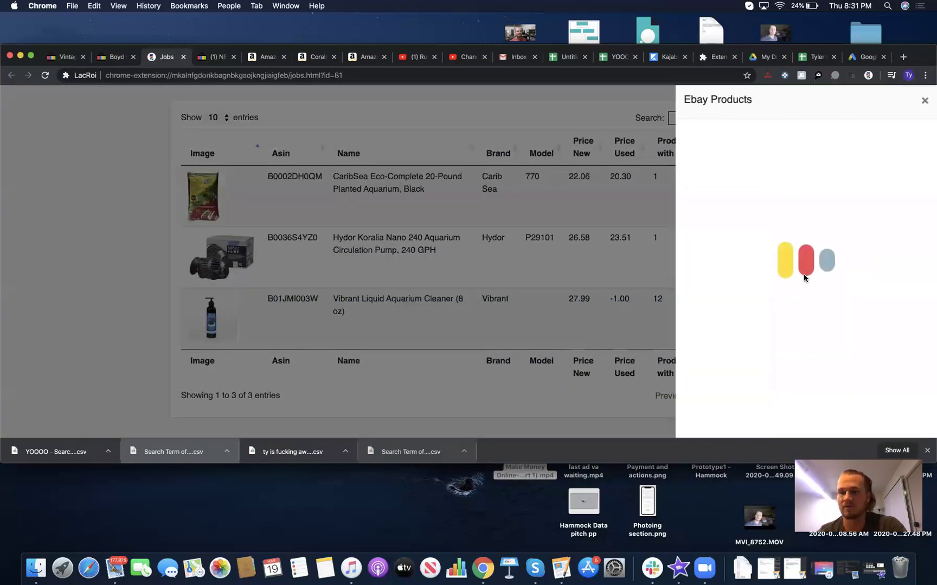
scroll(773, 309, down, 10)
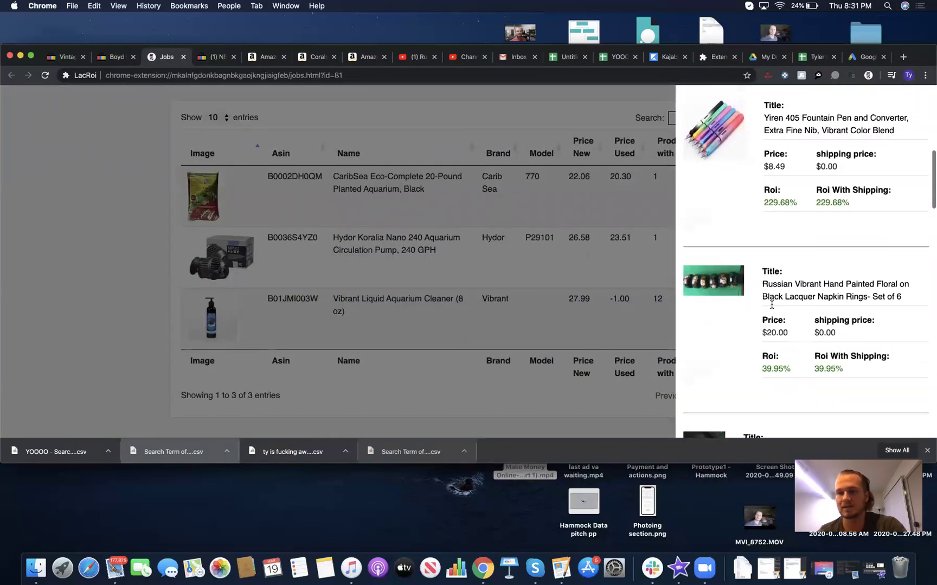
scroll(772, 308, down, 8)
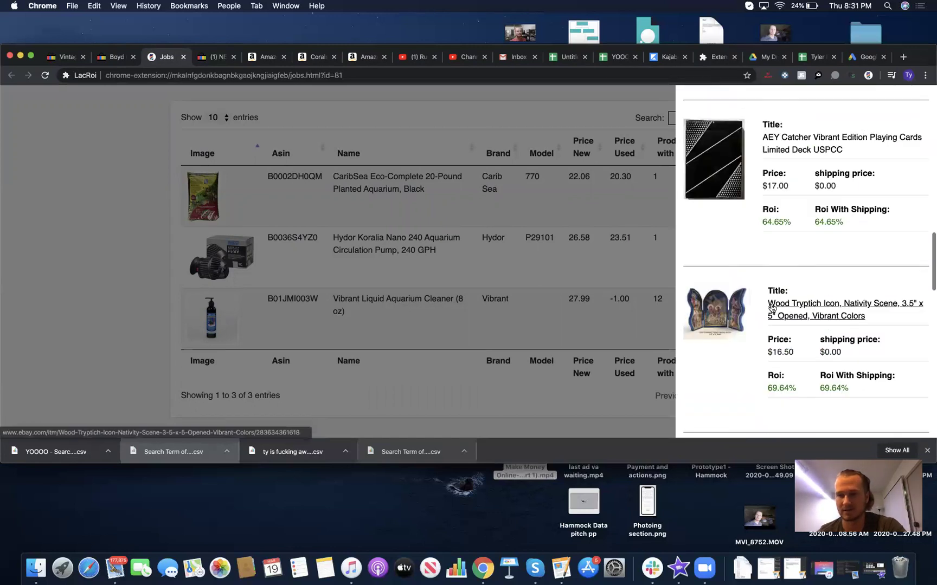
scroll(772, 308, down, 10)
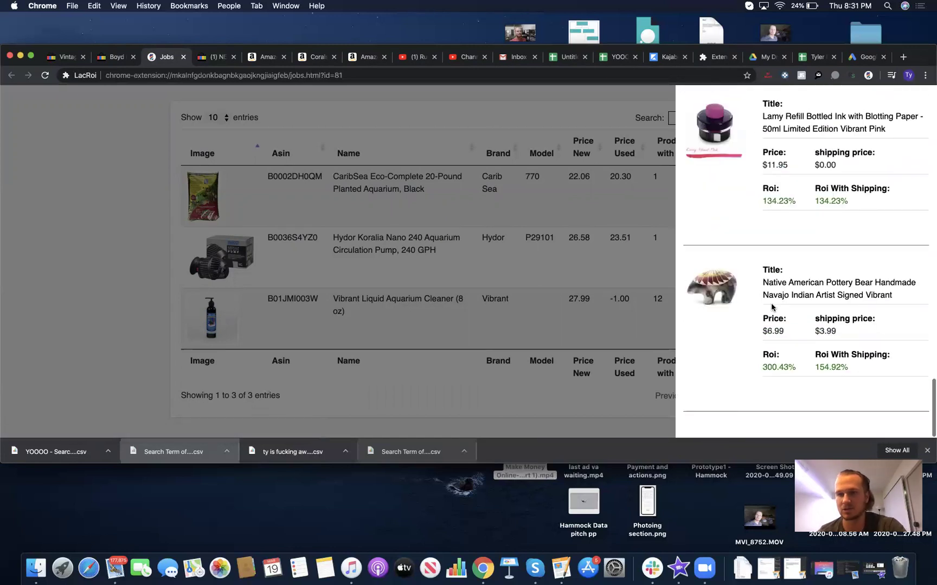
scroll(772, 308, up, 1)
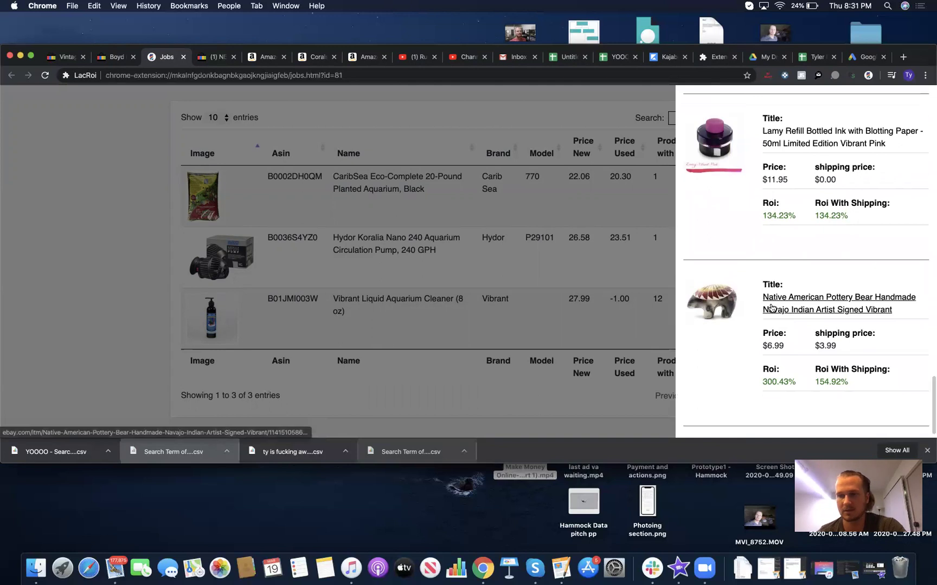
scroll(772, 307, up, 15)
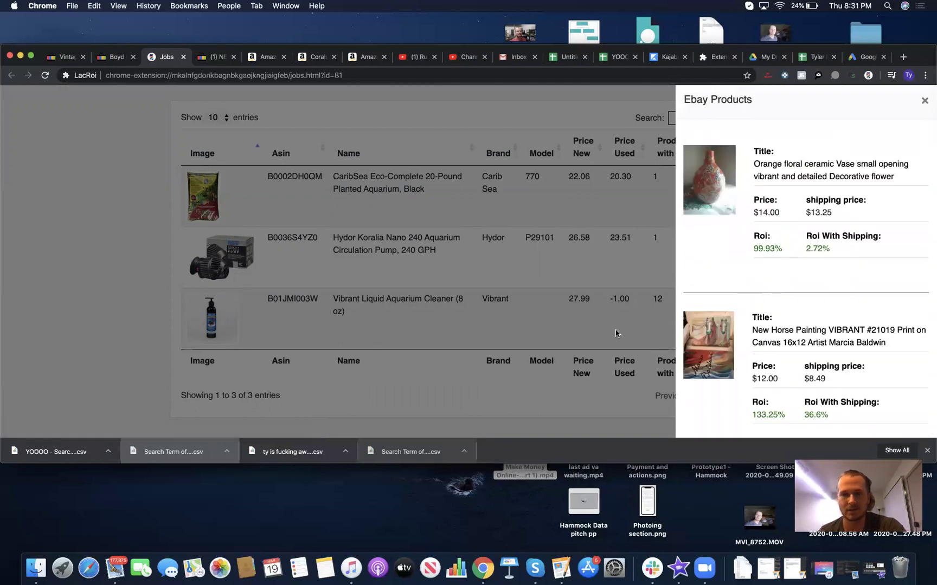
click(320, 147)
Reload the Godzilla job report and review its products through the second page
click(45, 75)
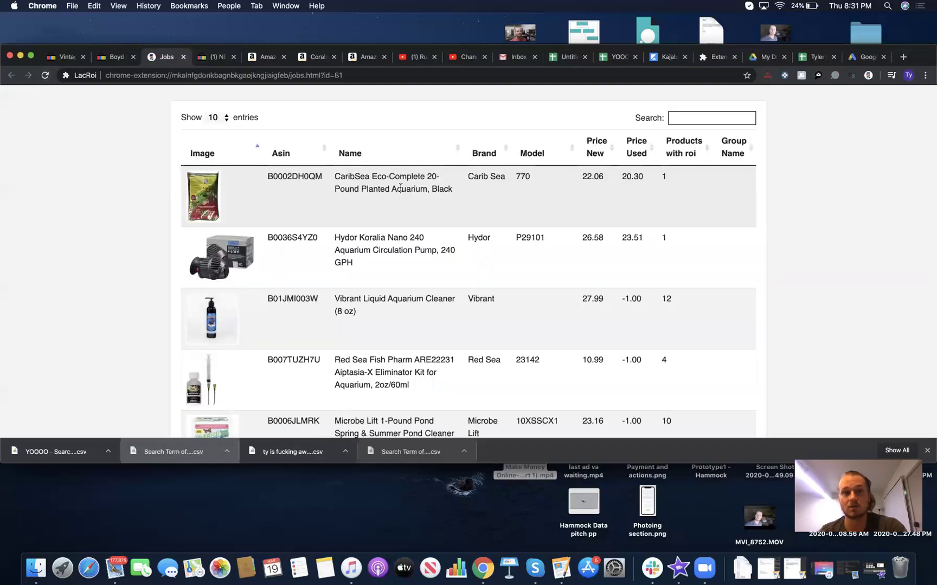
scroll(412, 259, down, 5)
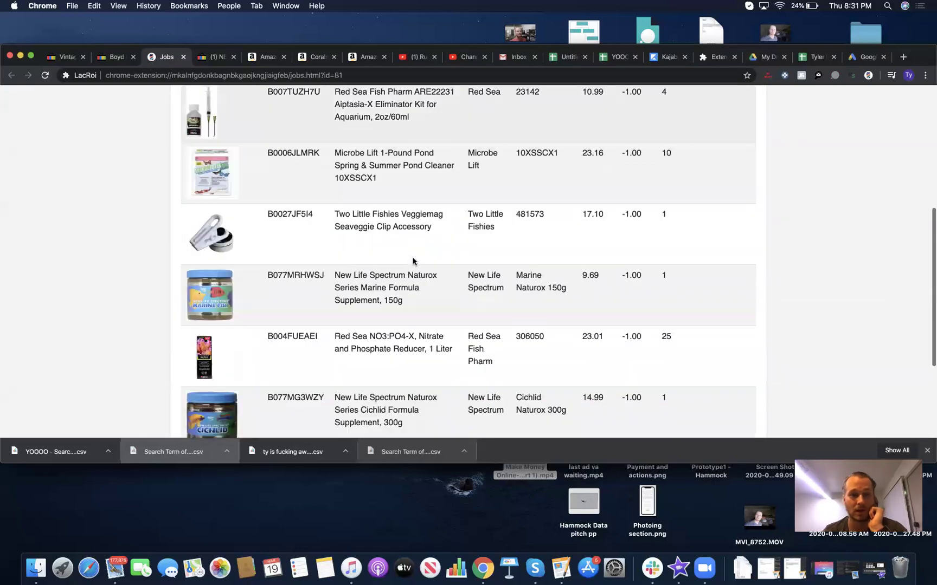
scroll(412, 261, down, 2)
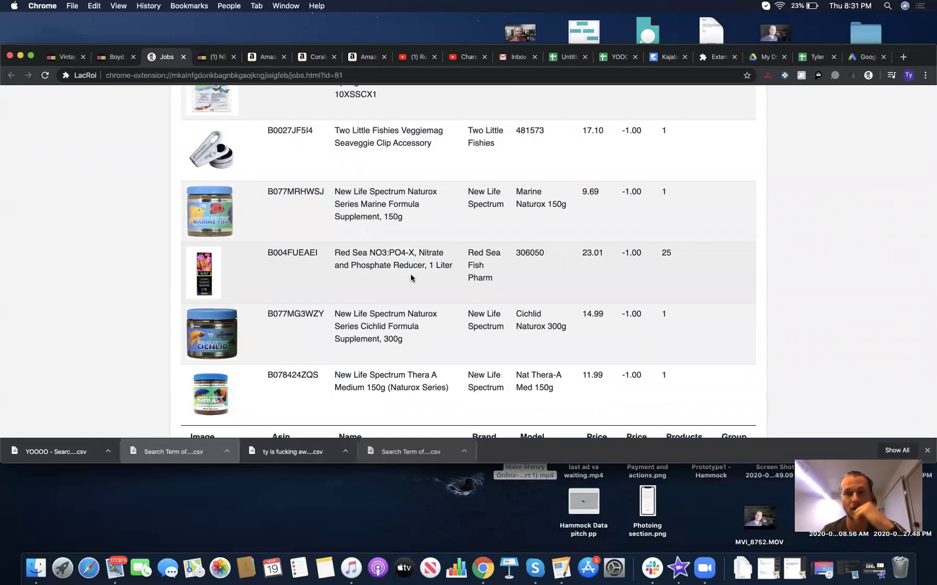
scroll(410, 274, down, 2)
click(708, 402)
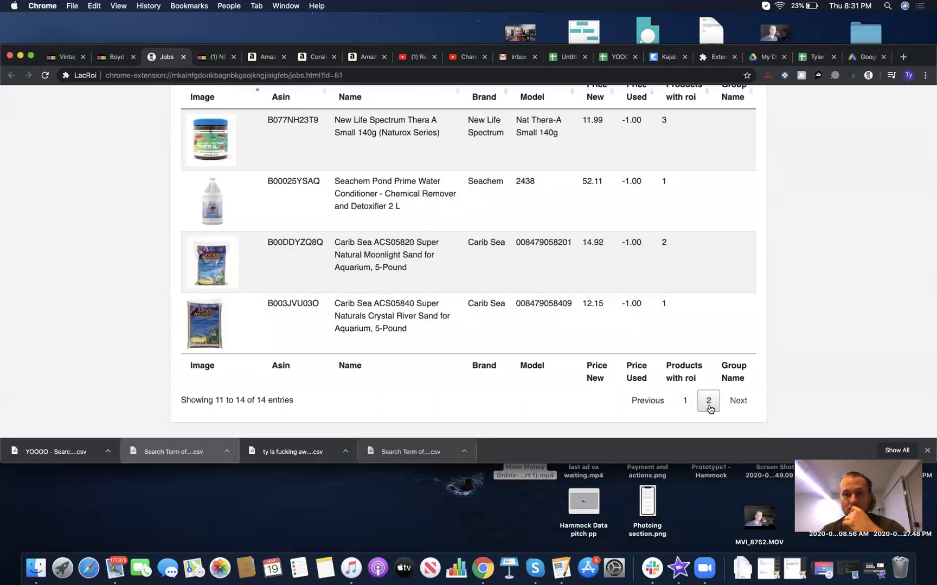
Check the shipping cost on the eBay listing matched to the Carib Sea Crystal River Sand, then close the listing
click(557, 330)
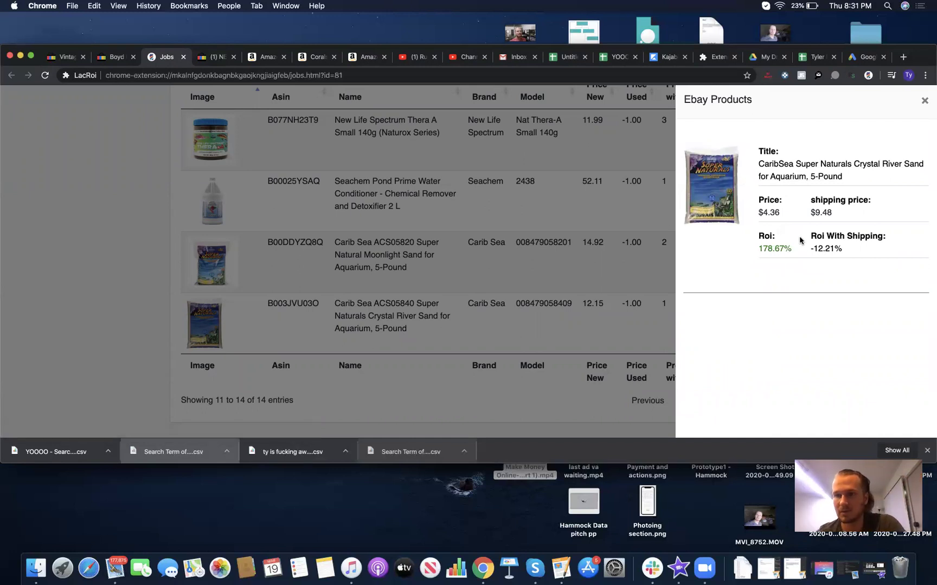
click(812, 169)
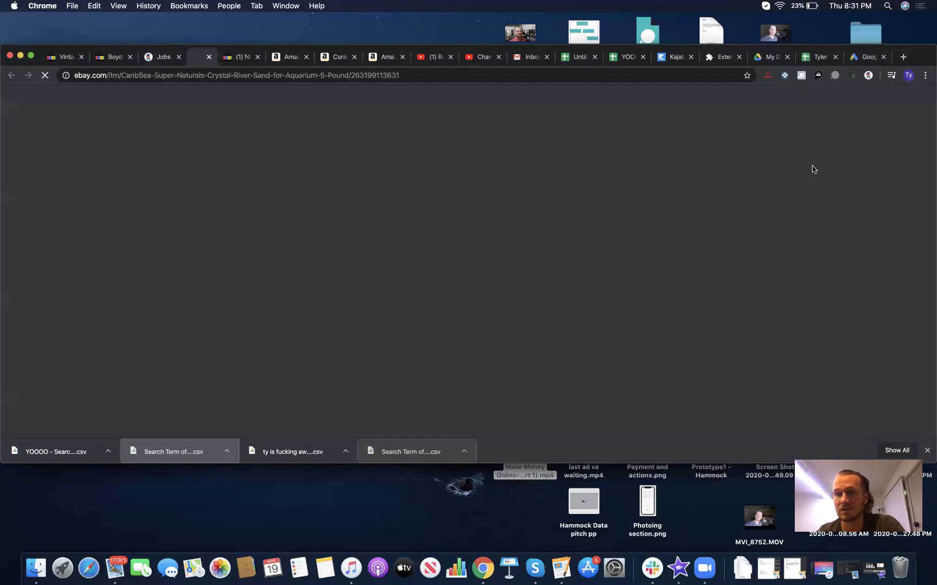
scroll(501, 269, down, 3)
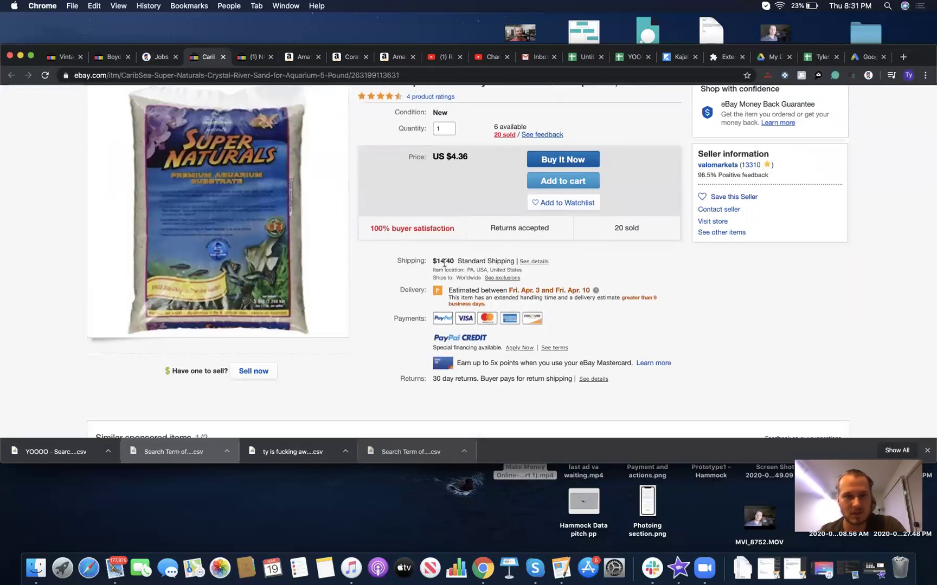
scroll(445, 266, up, 3)
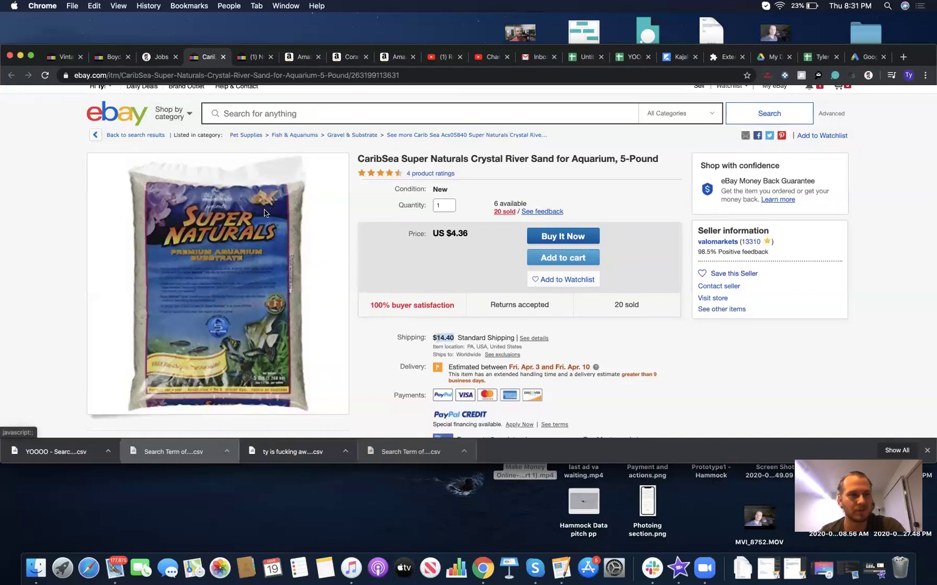
click(223, 57)
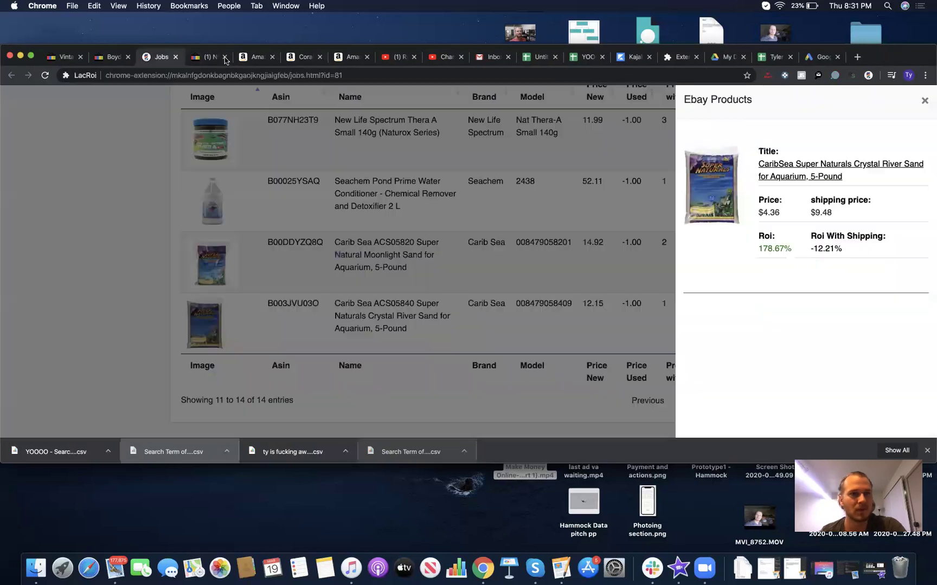